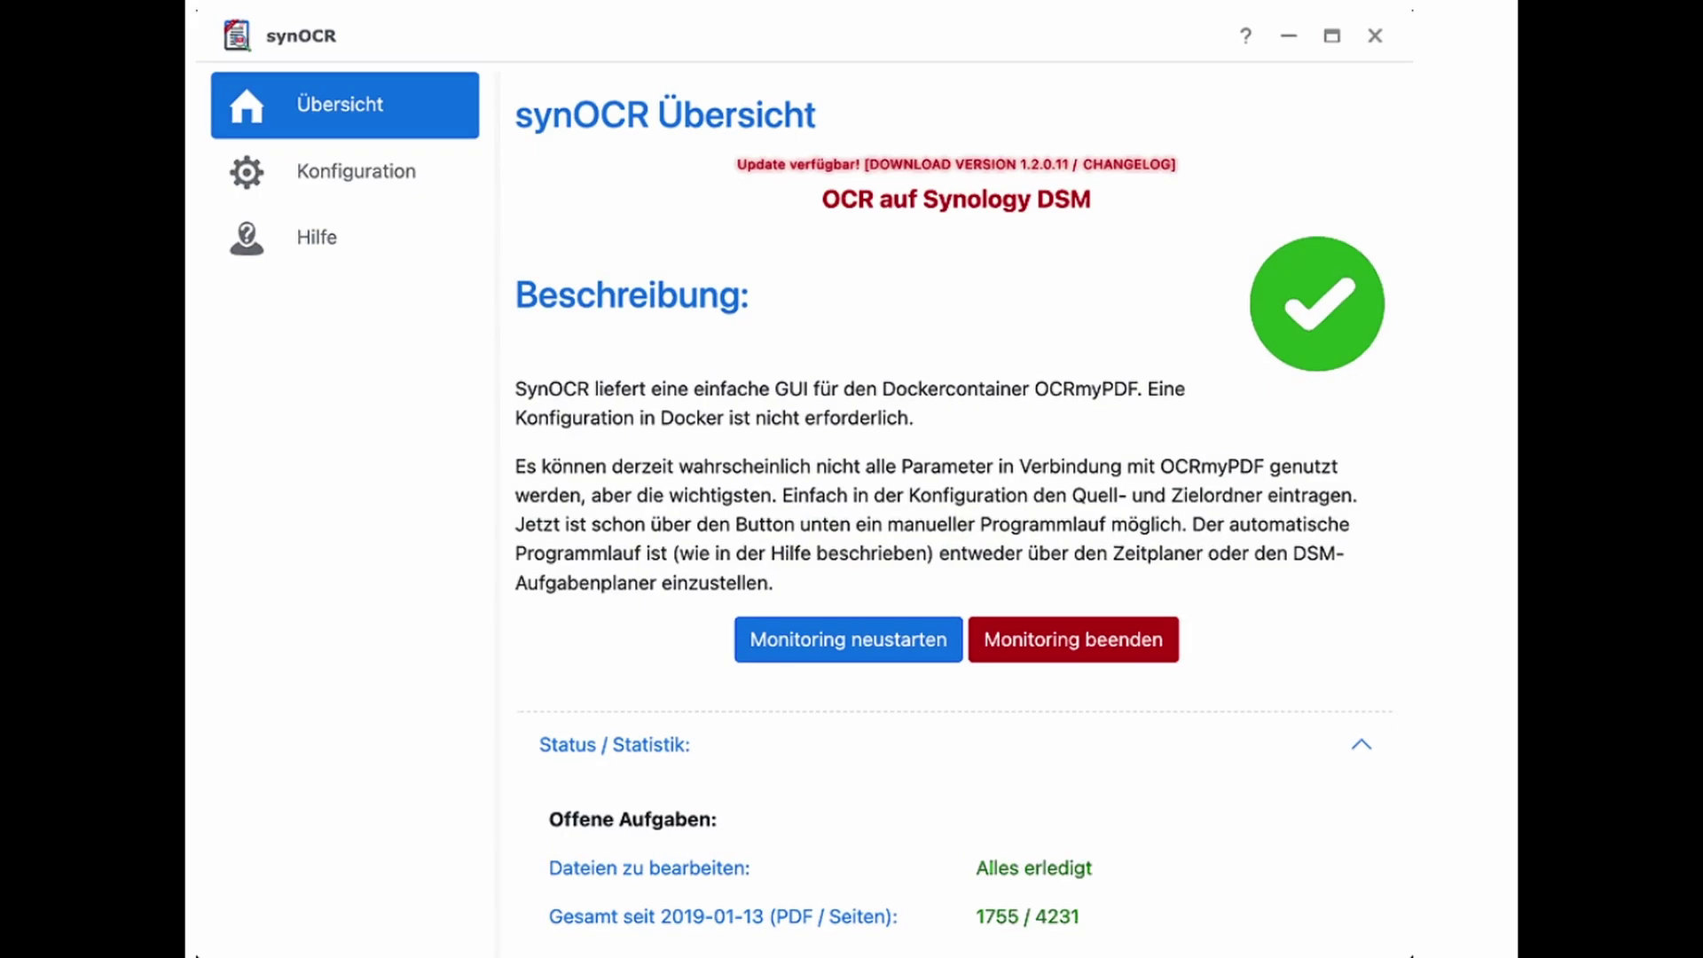
scroll(1603, 348, down, 3)
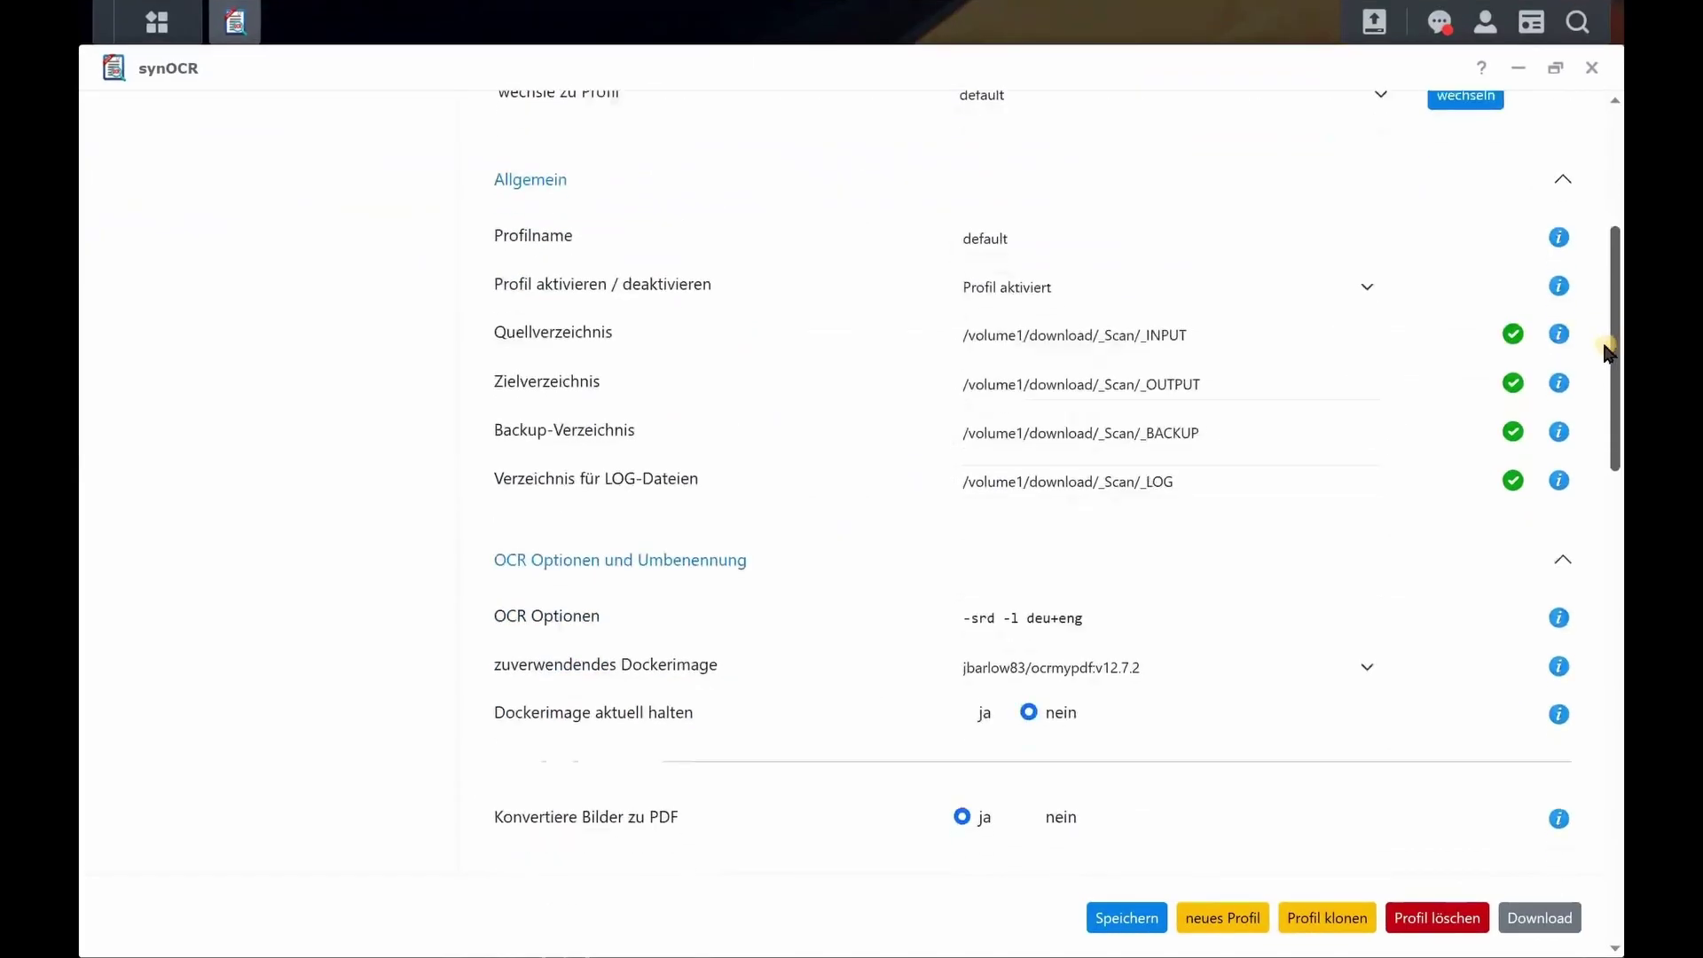
scroll(1602, 349, down, 3)
scroll(1603, 349, down, 2)
scroll(1603, 349, down, 2)
scroll(1597, 349, down, 3)
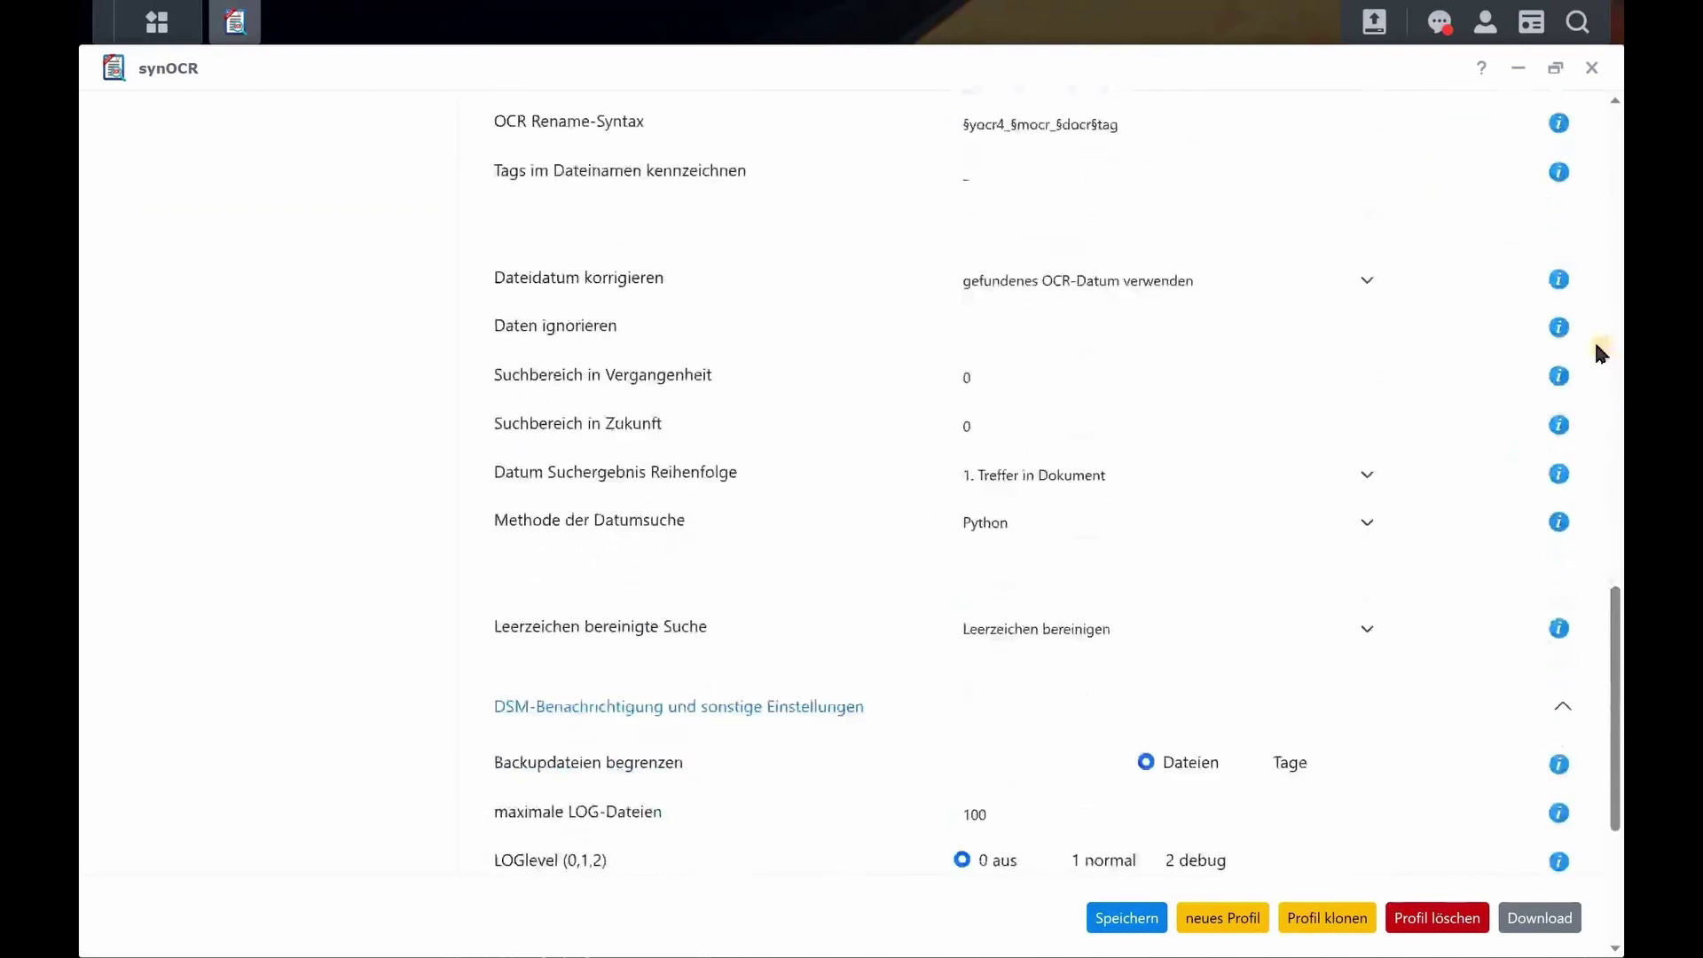
scroll(1595, 351, down, 2)
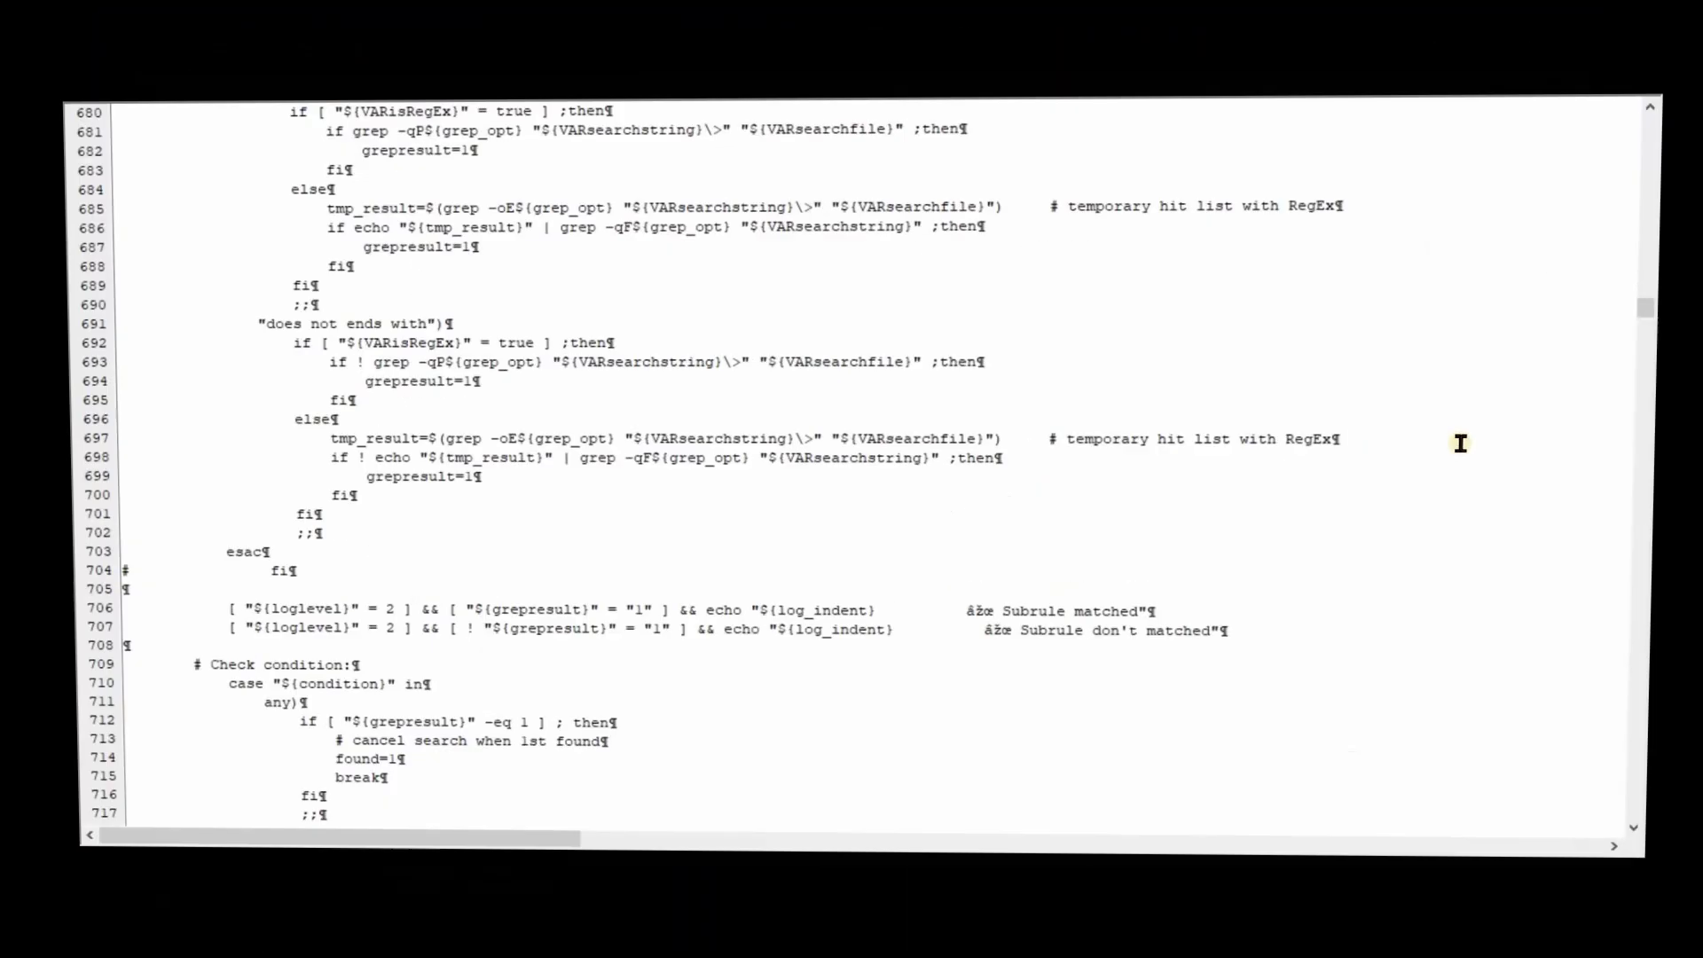
scroll(1456, 441, down, 3)
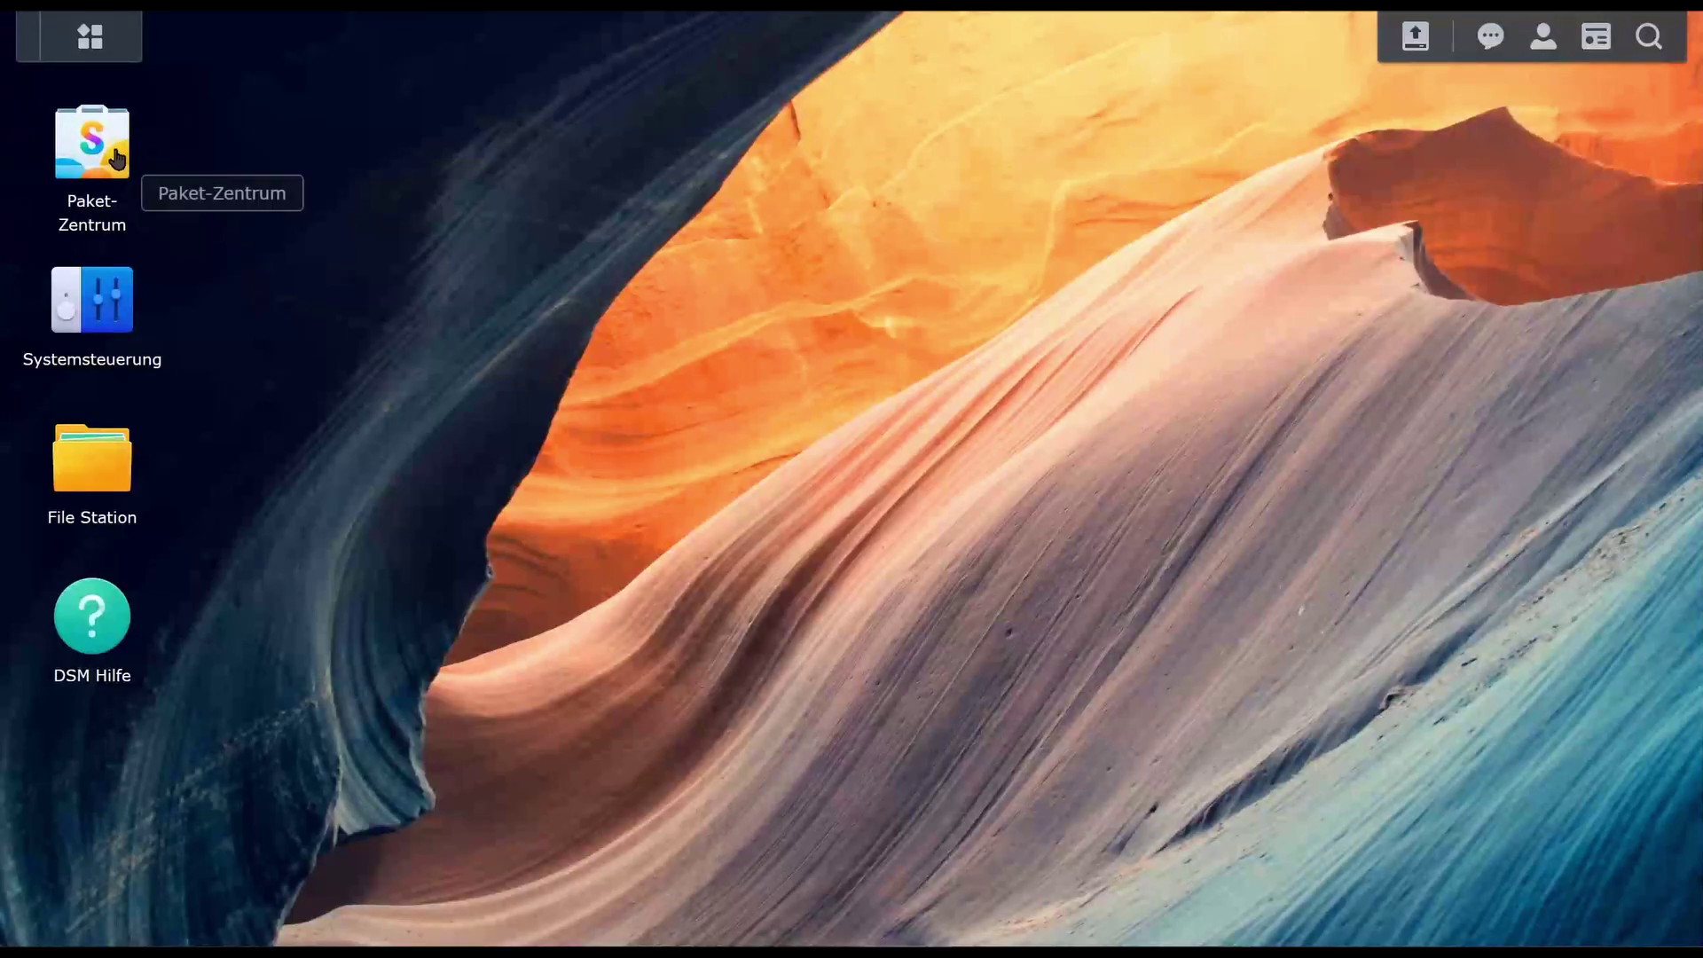
Step: Launch synOCR DSM7 from Paket-Zentrum and expand its Status / Statistik section
click(115, 158)
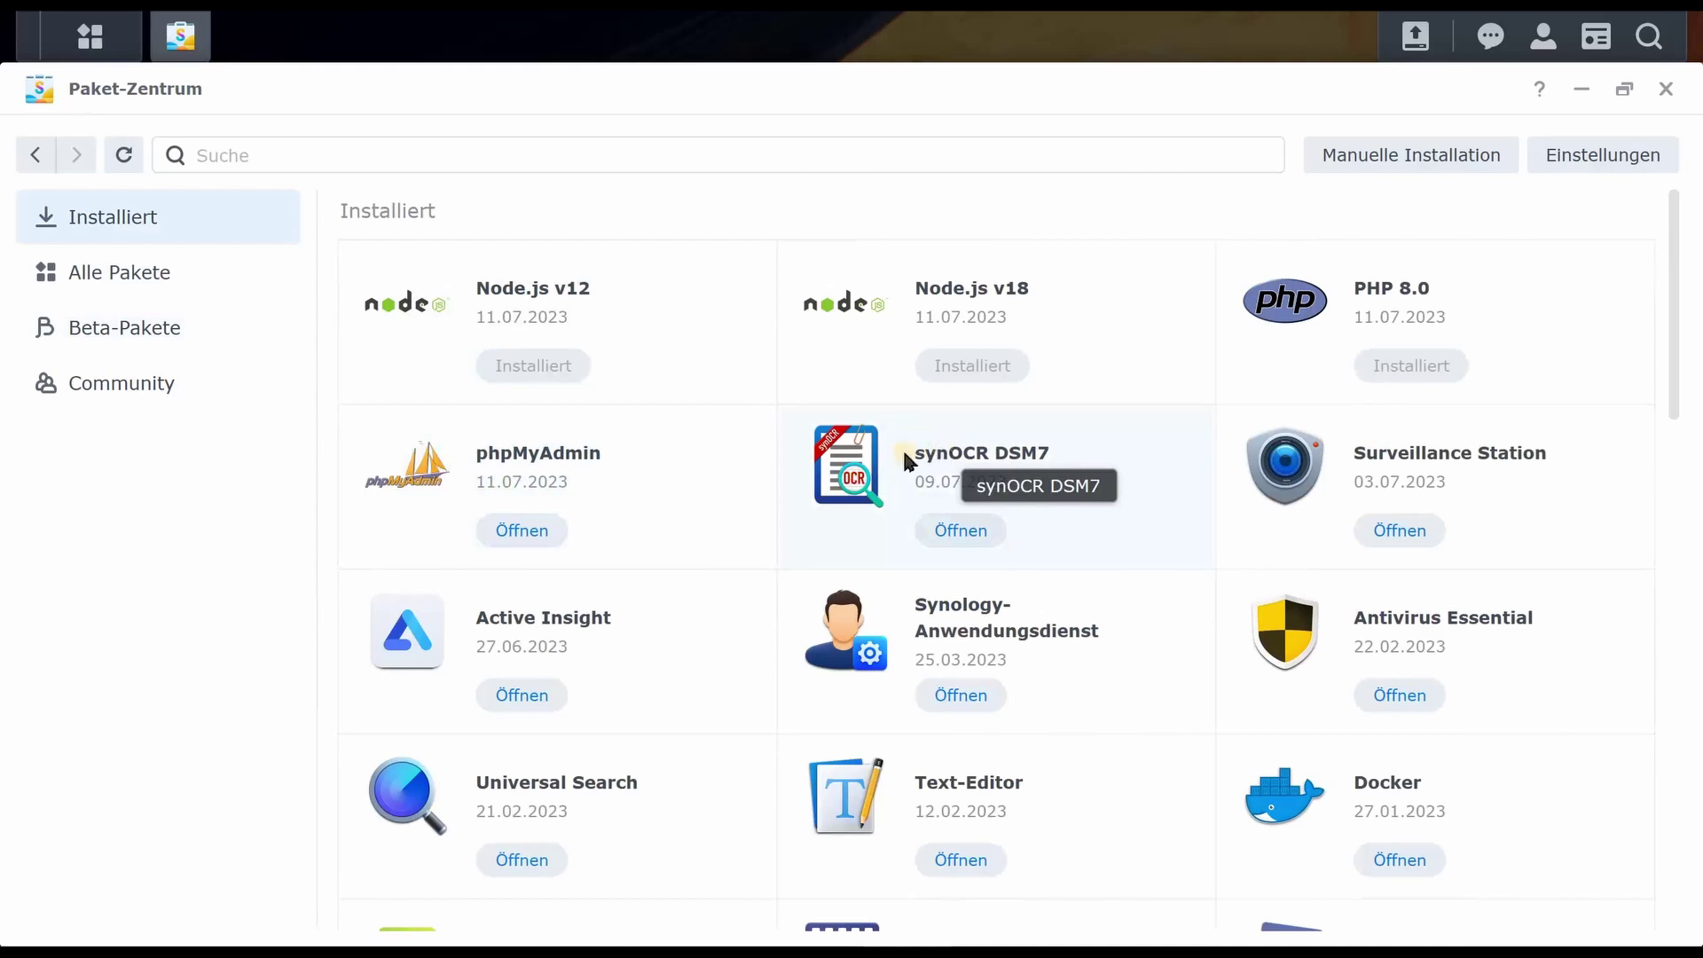
click(905, 459)
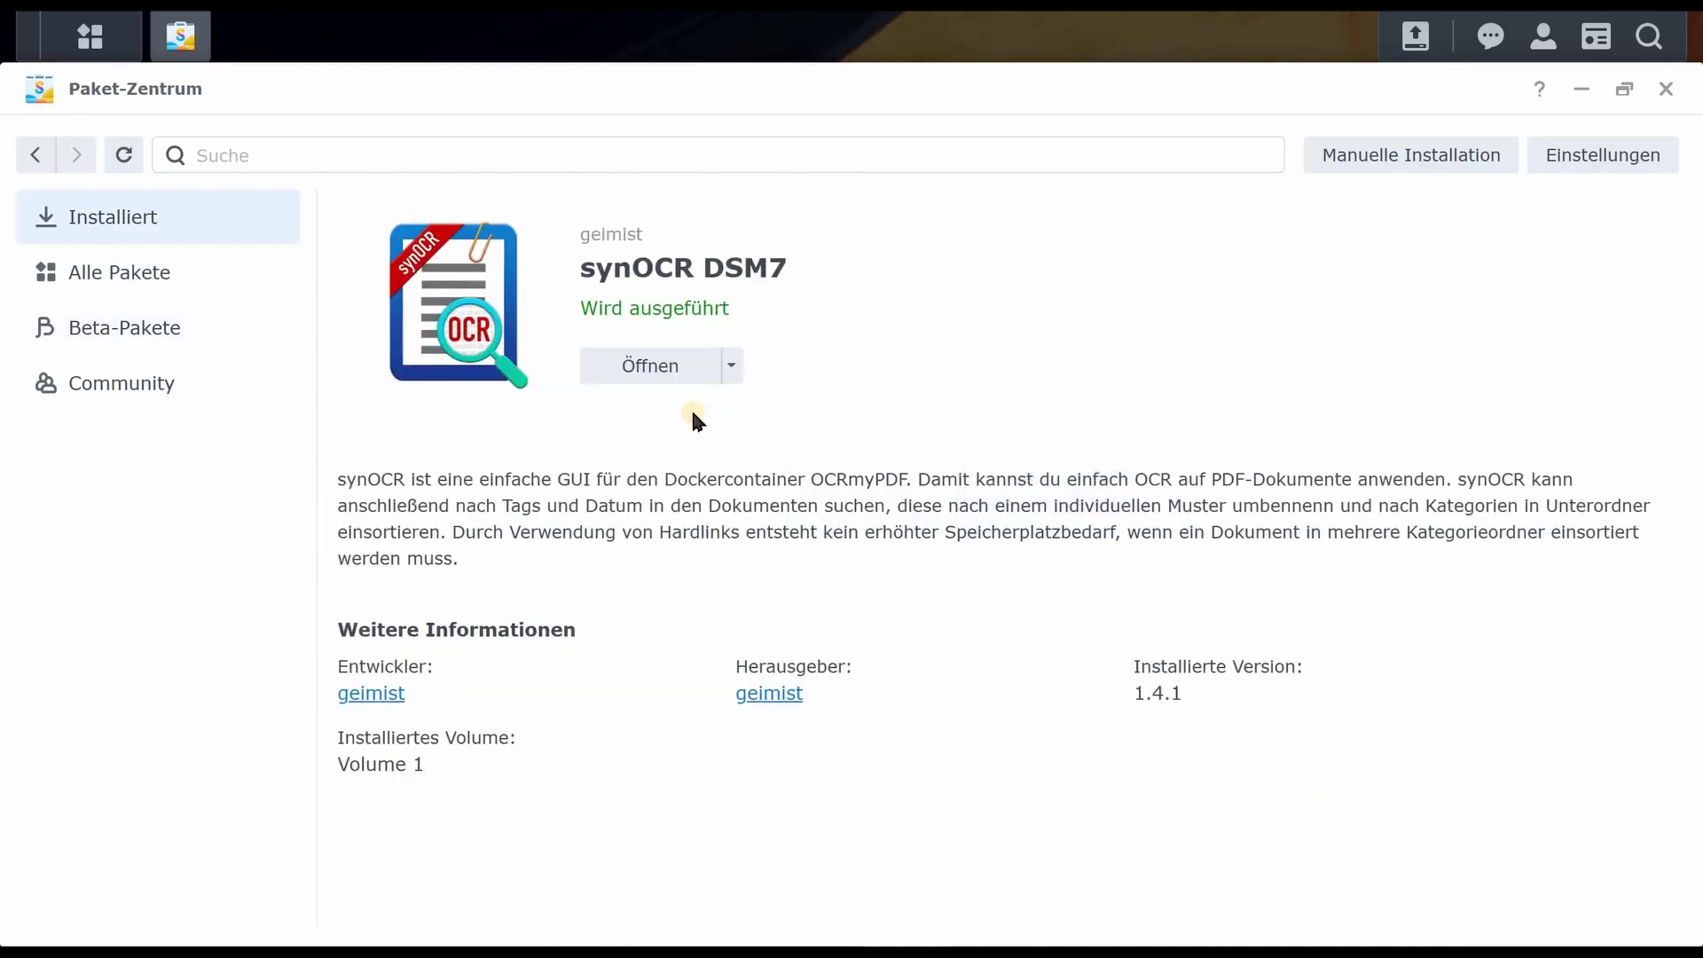
click(663, 368)
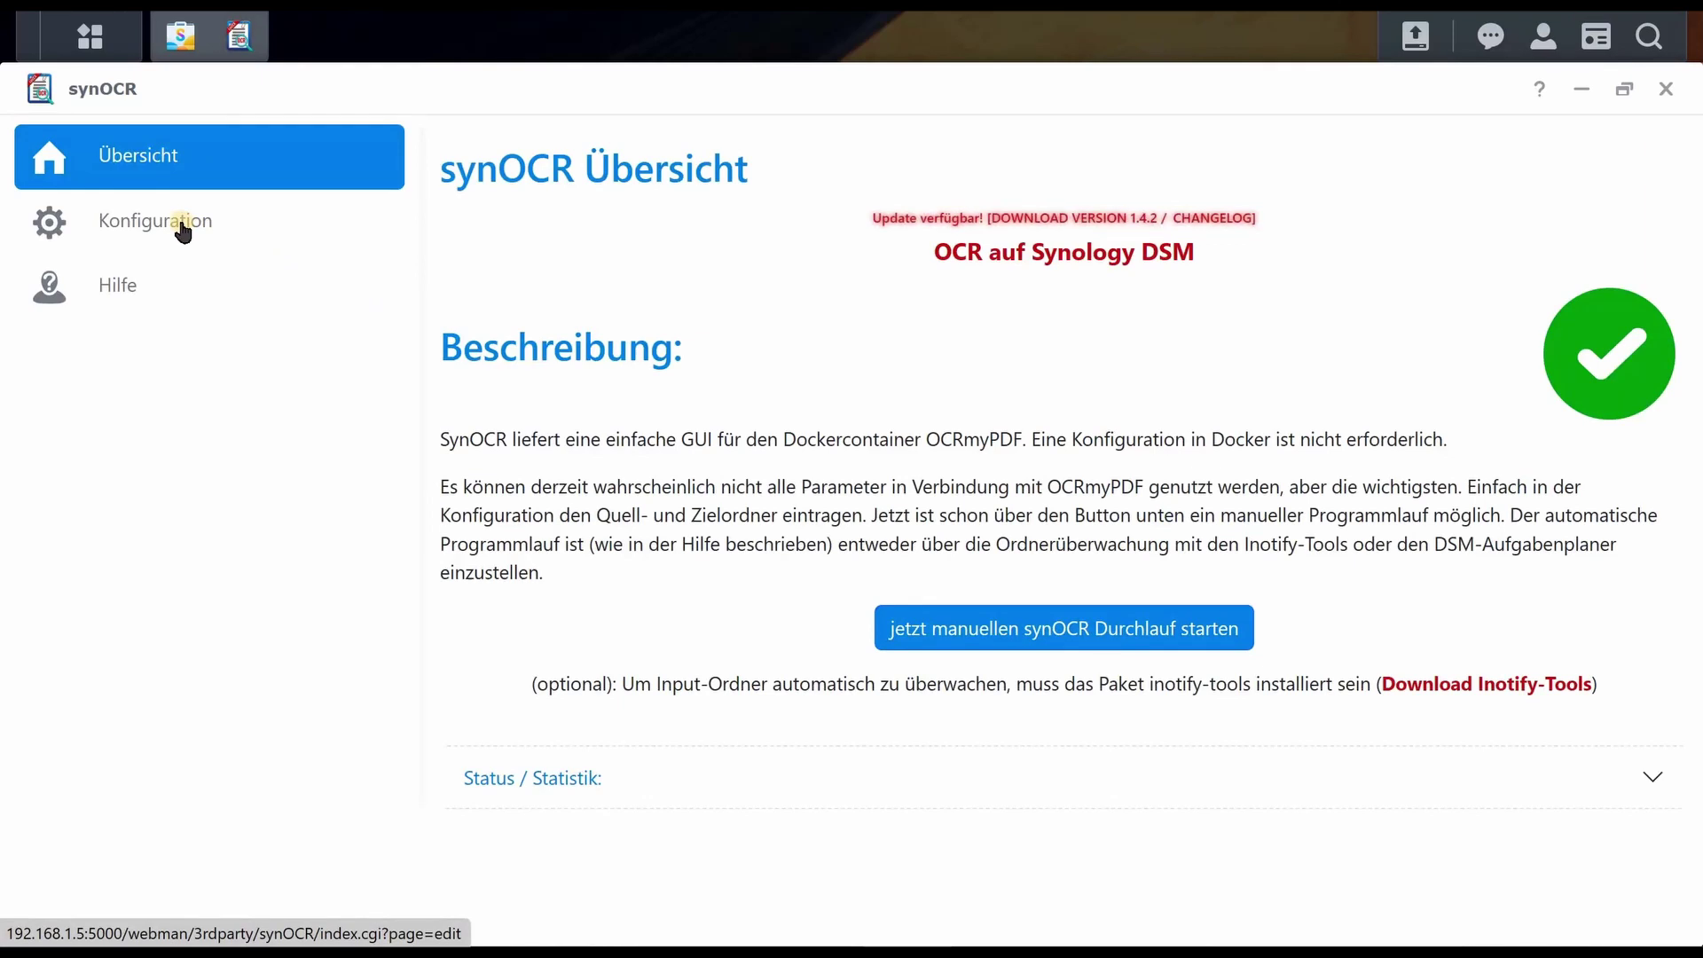
click(1444, 760)
scroll(1325, 737, down, 1)
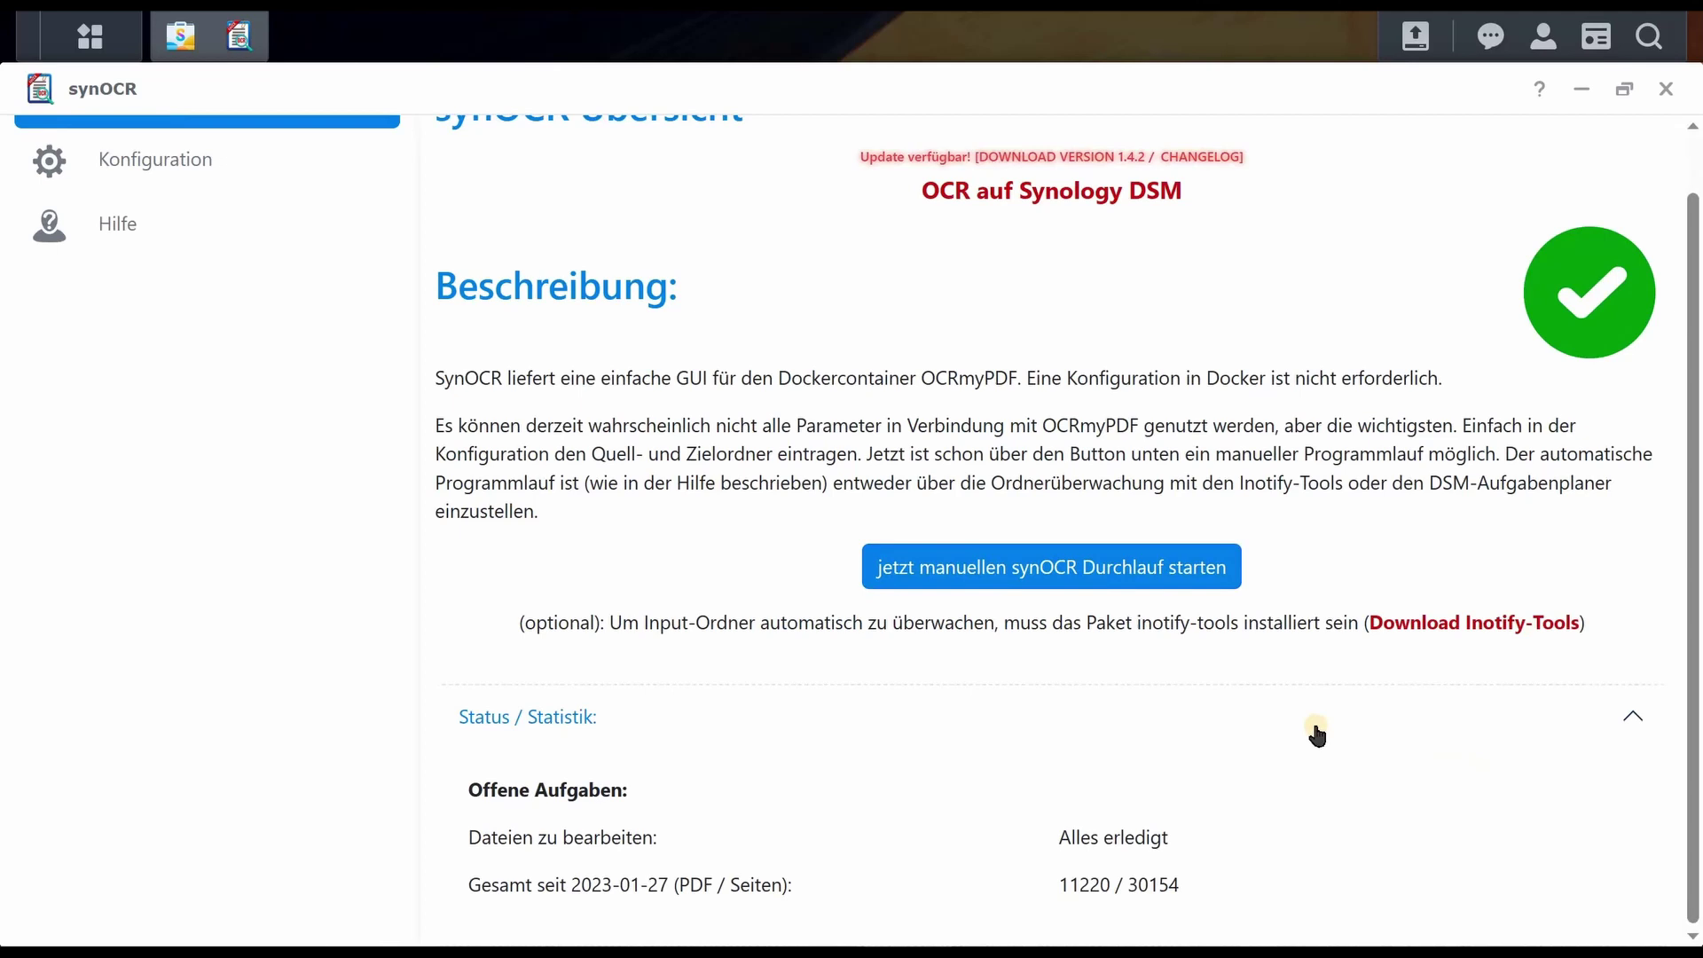
scroll(1316, 735, up, 1)
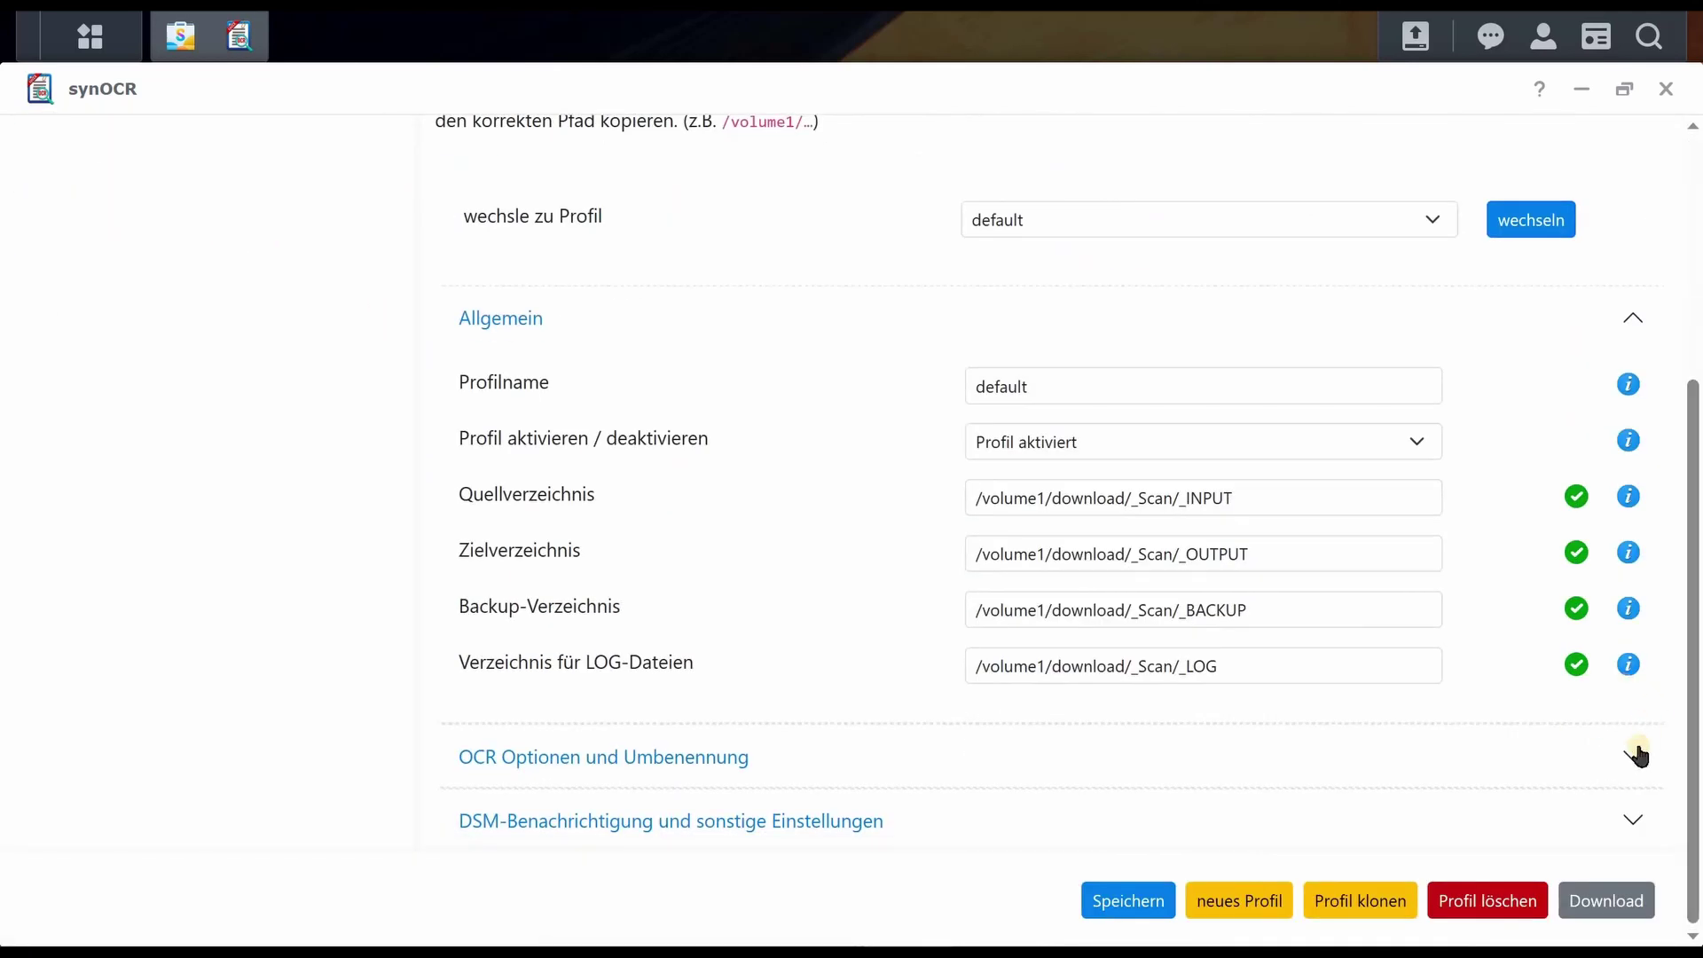
Step: Expand OCR Optionen und Umbenennung and view the Profilname, Quellverzeichnis and OCR Optionen help
click(1635, 756)
mouse_move(1696, 463)
mouse_down()
mouse_move(1693, 911)
mouse_move(1639, 919)
mouse_up()
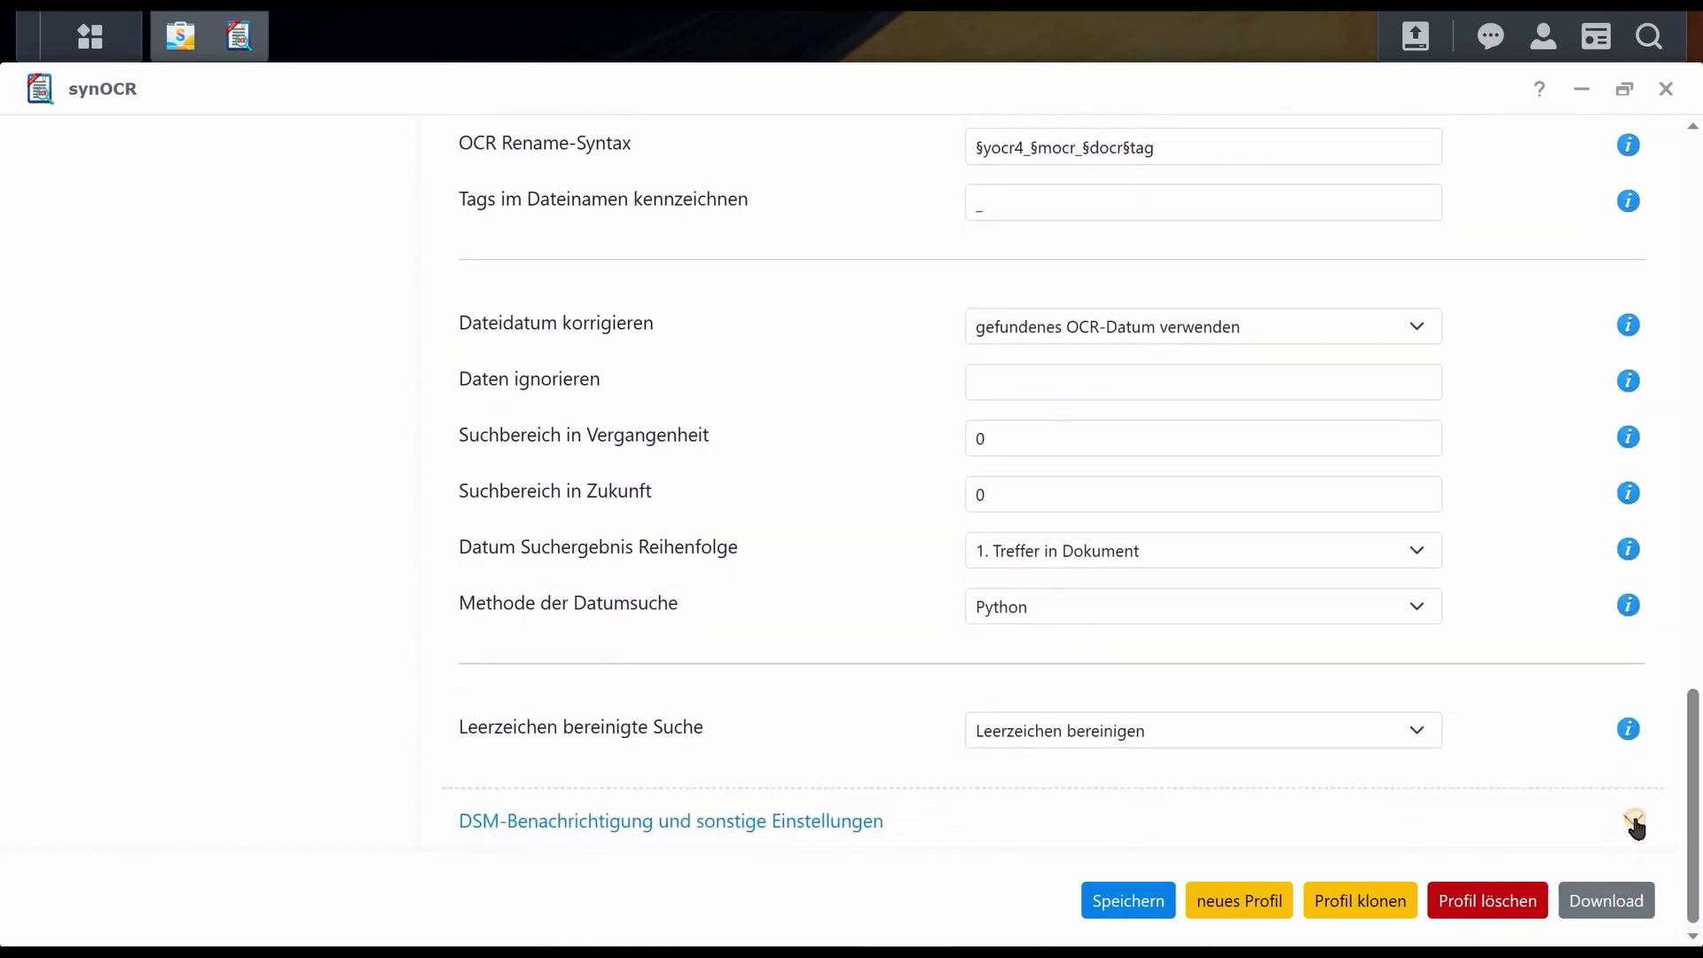
drag(1697, 789, 1675, 932)
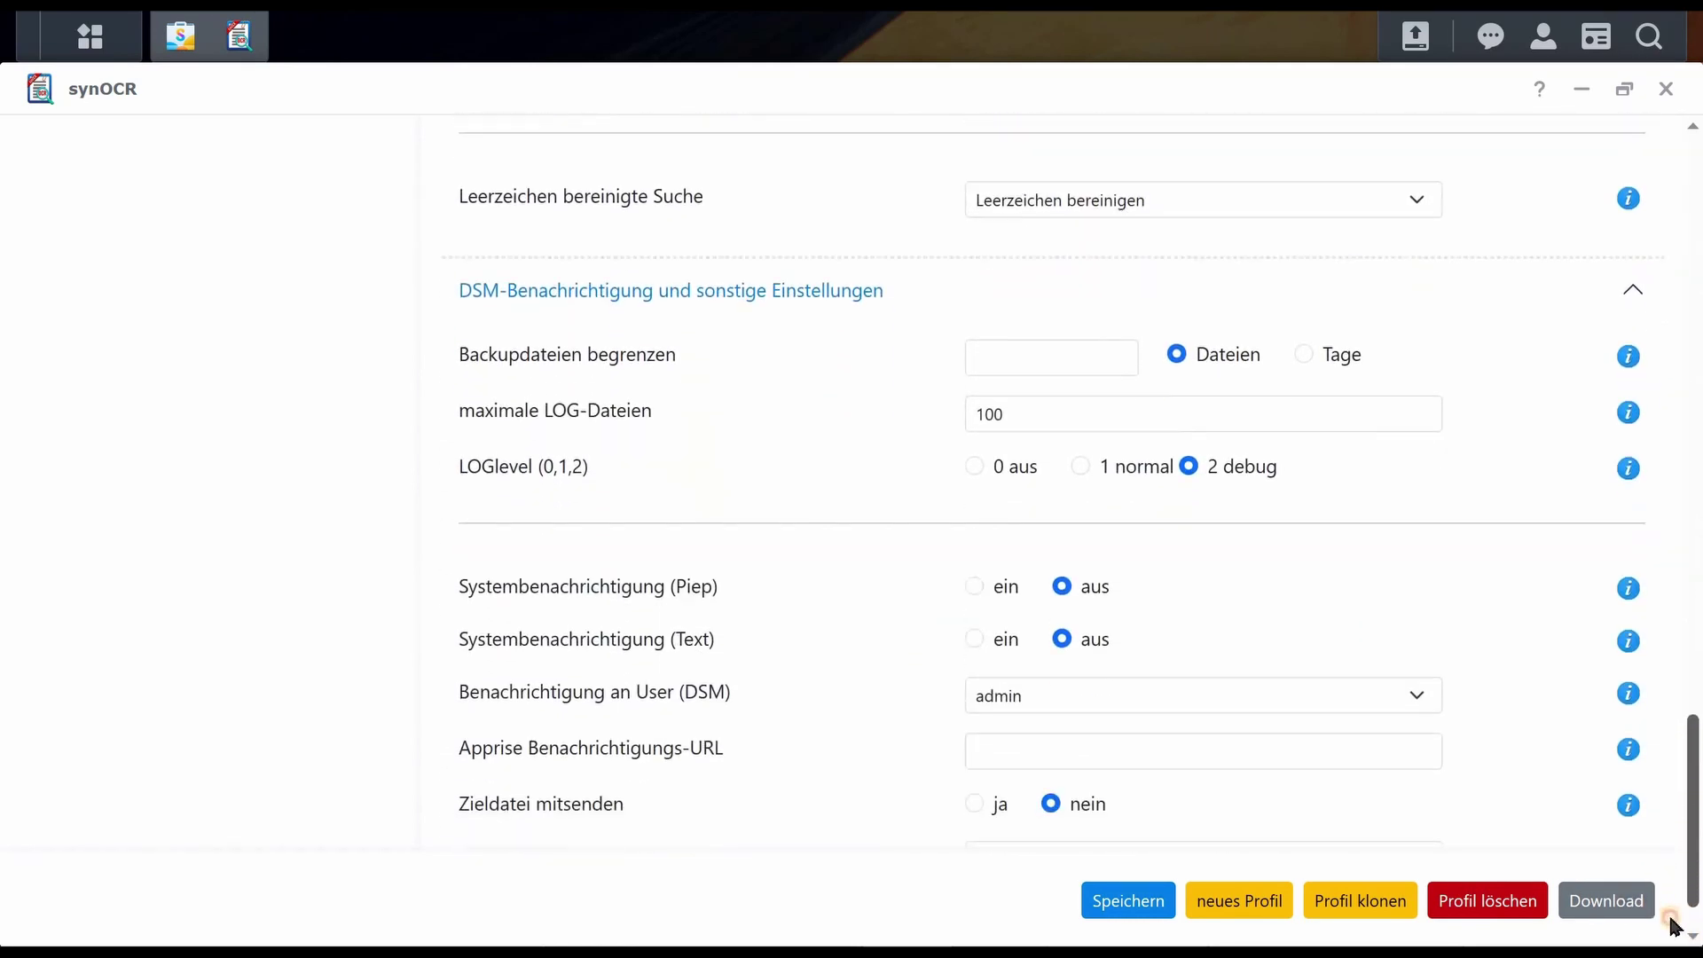
scroll(1688, 890, up, 5)
scroll(1688, 889, up, 5)
scroll(1688, 889, up, 5)
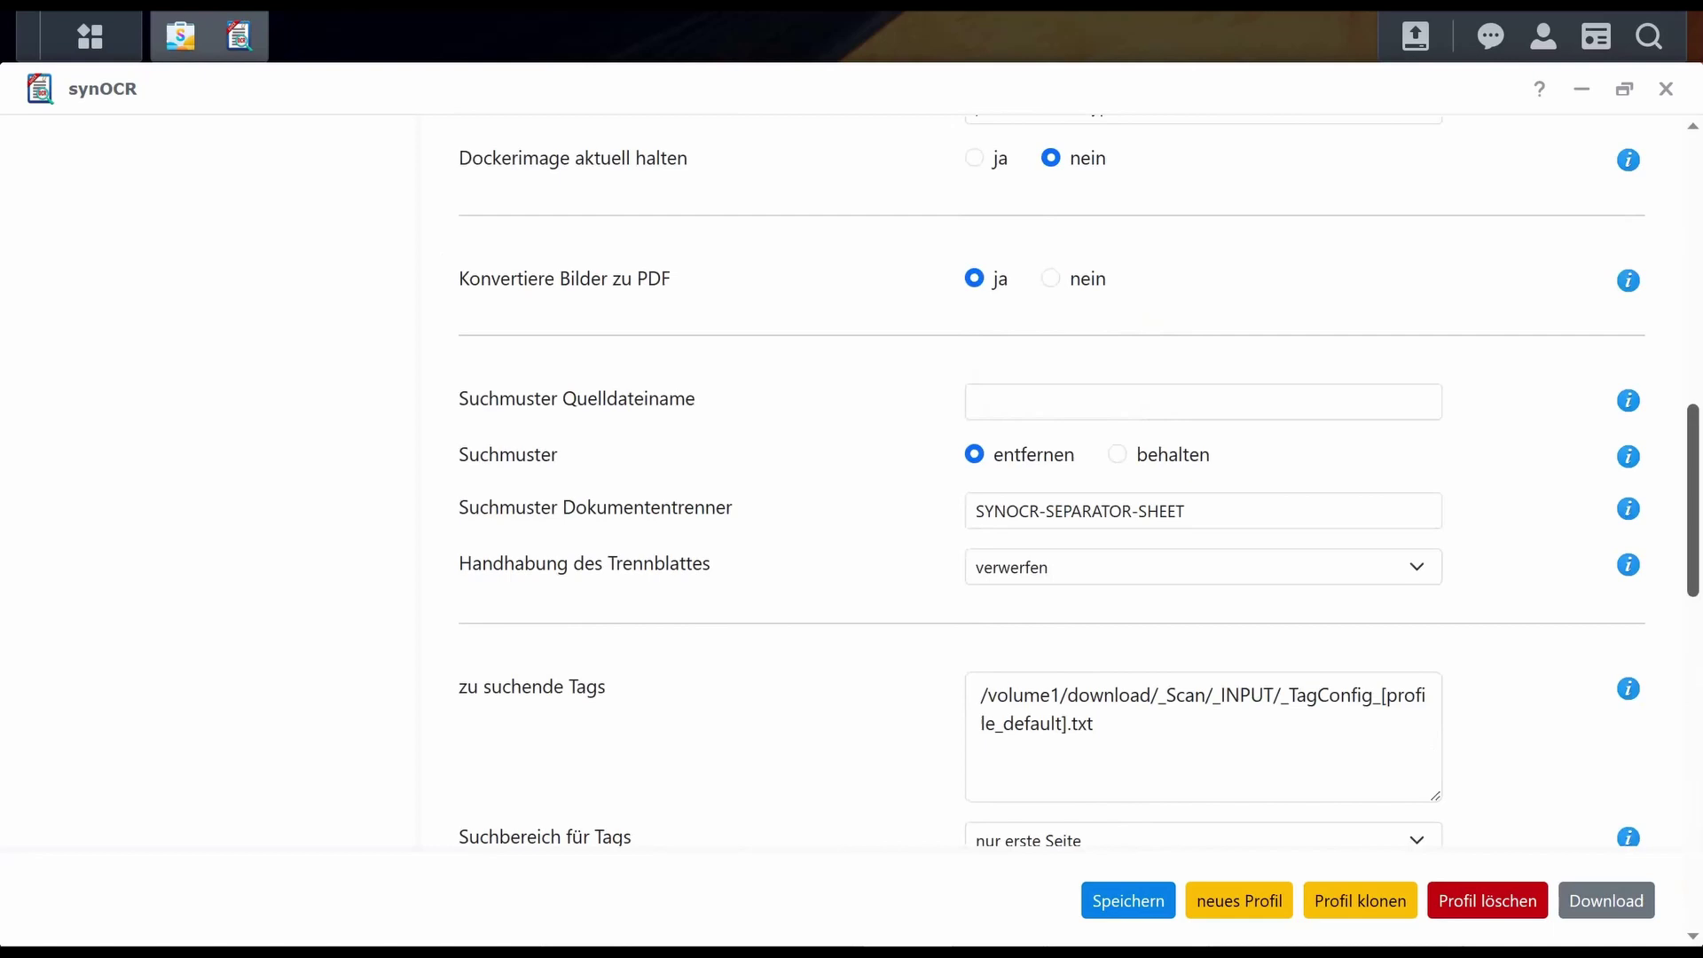
scroll(1688, 890, up, 5)
scroll(1656, 480, up, 3)
scroll(1657, 479, up, 1)
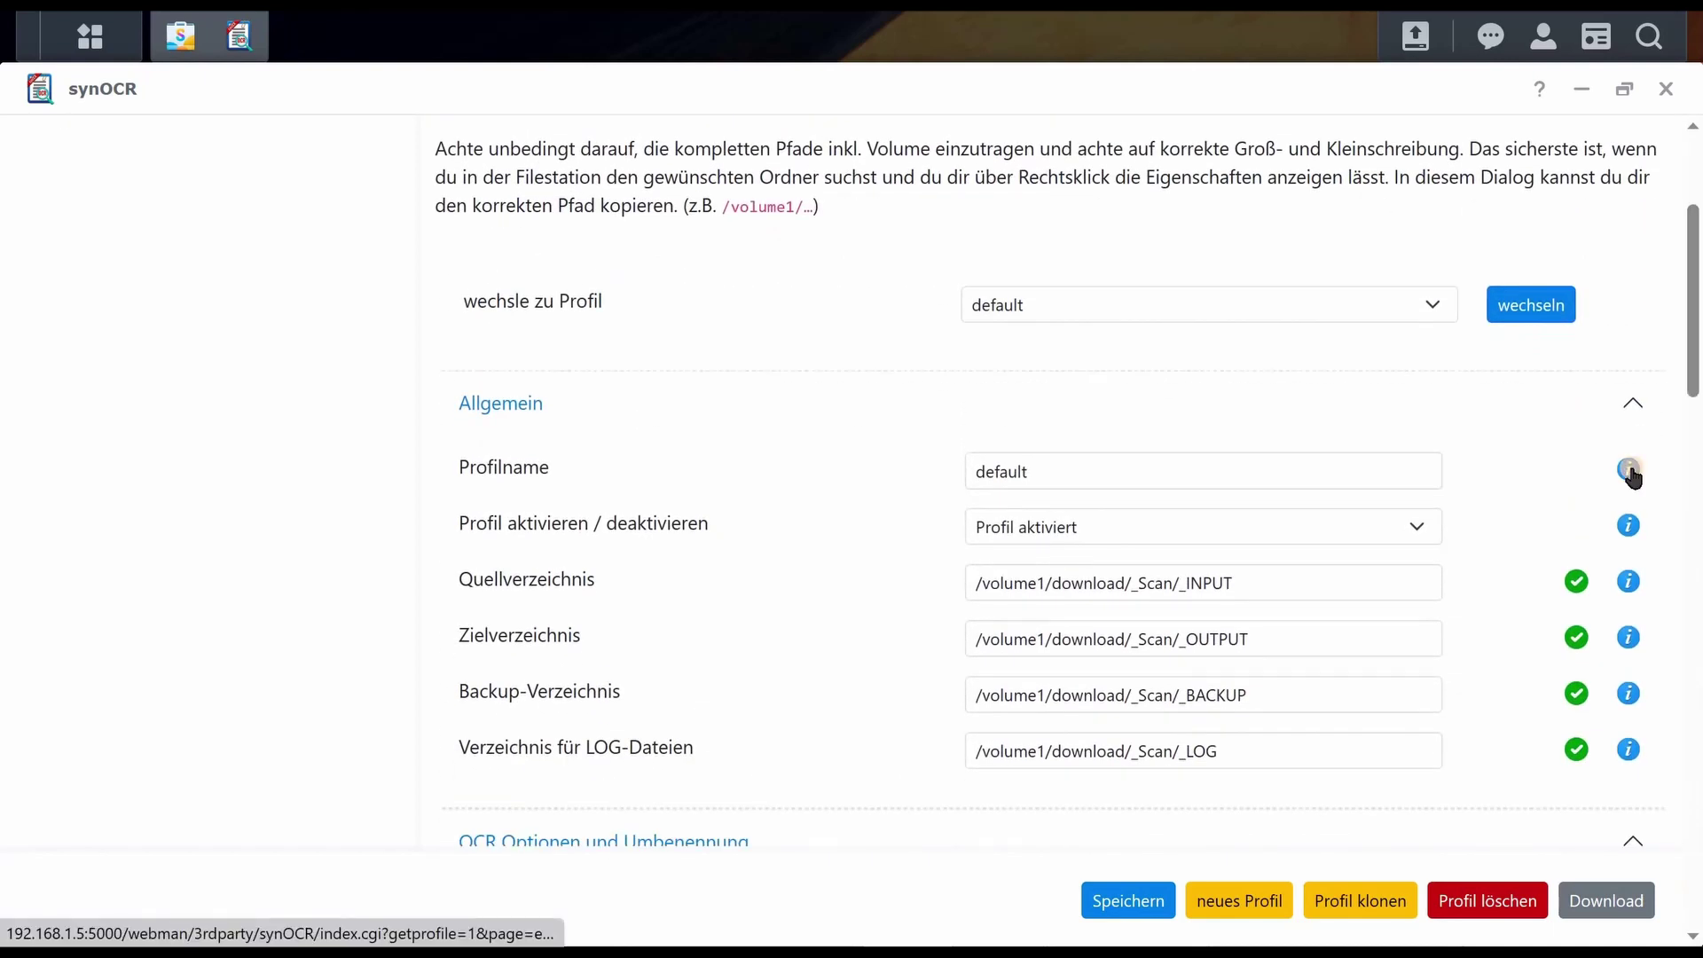
click(1629, 471)
scroll(1635, 400, down, 2)
click(1630, 346)
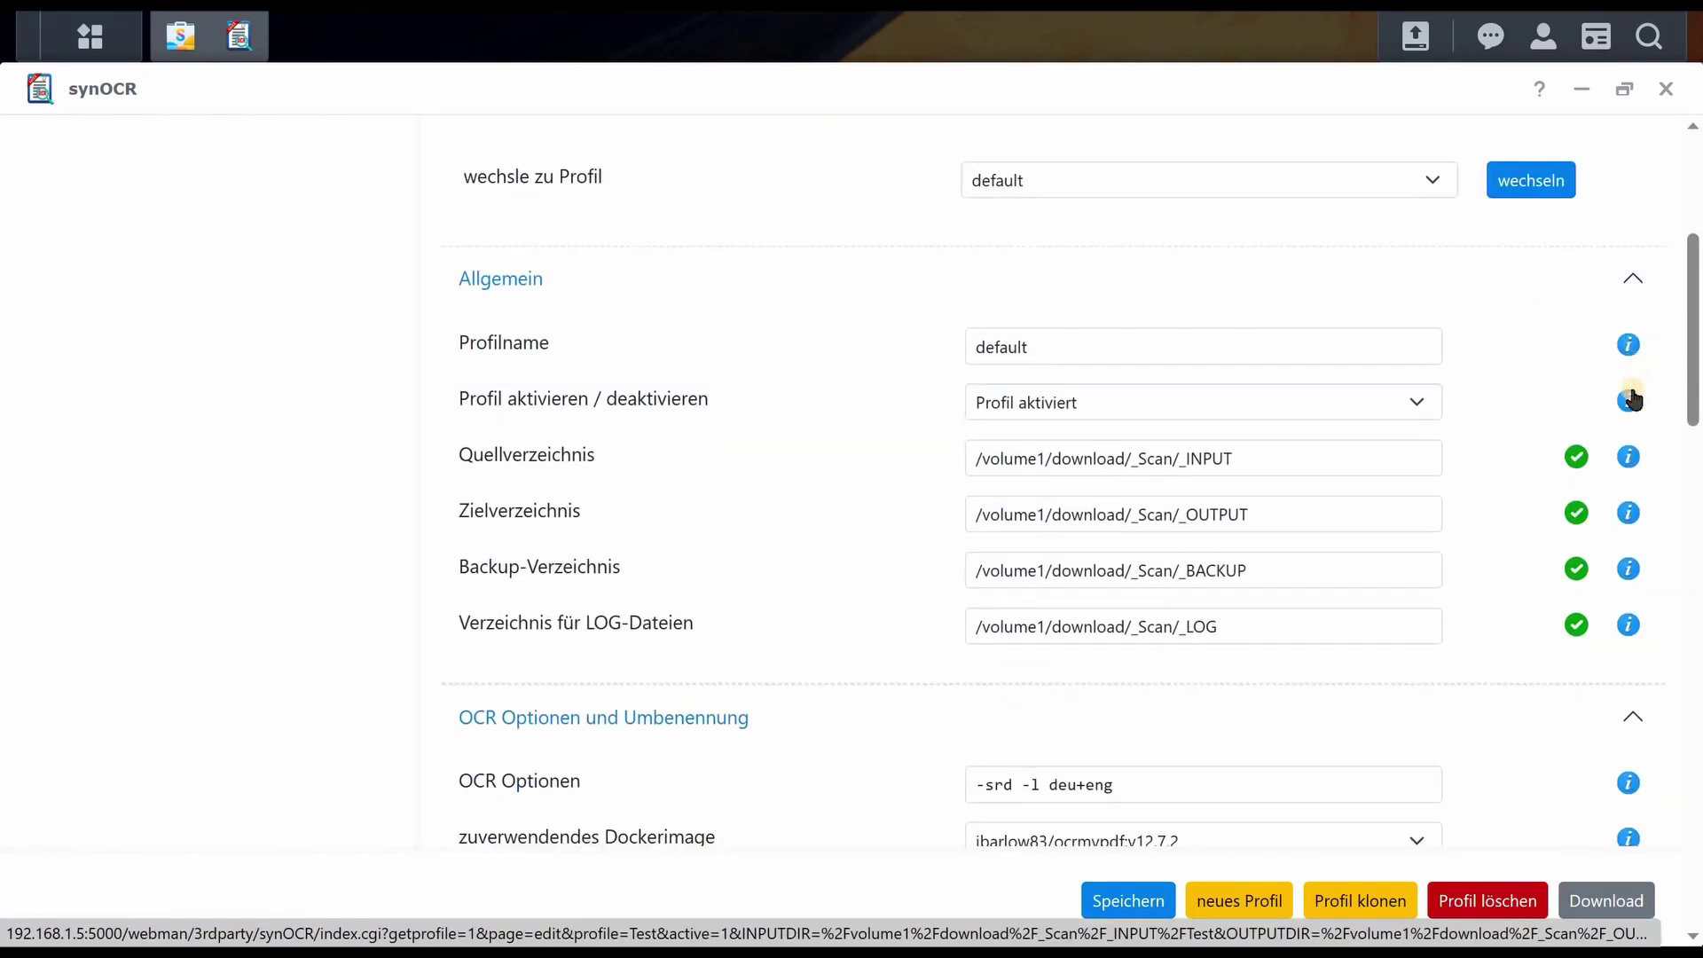
click(1629, 457)
click(1630, 457)
scroll(1630, 517, down, 4)
click(1628, 533)
scroll(1585, 546, down, 2)
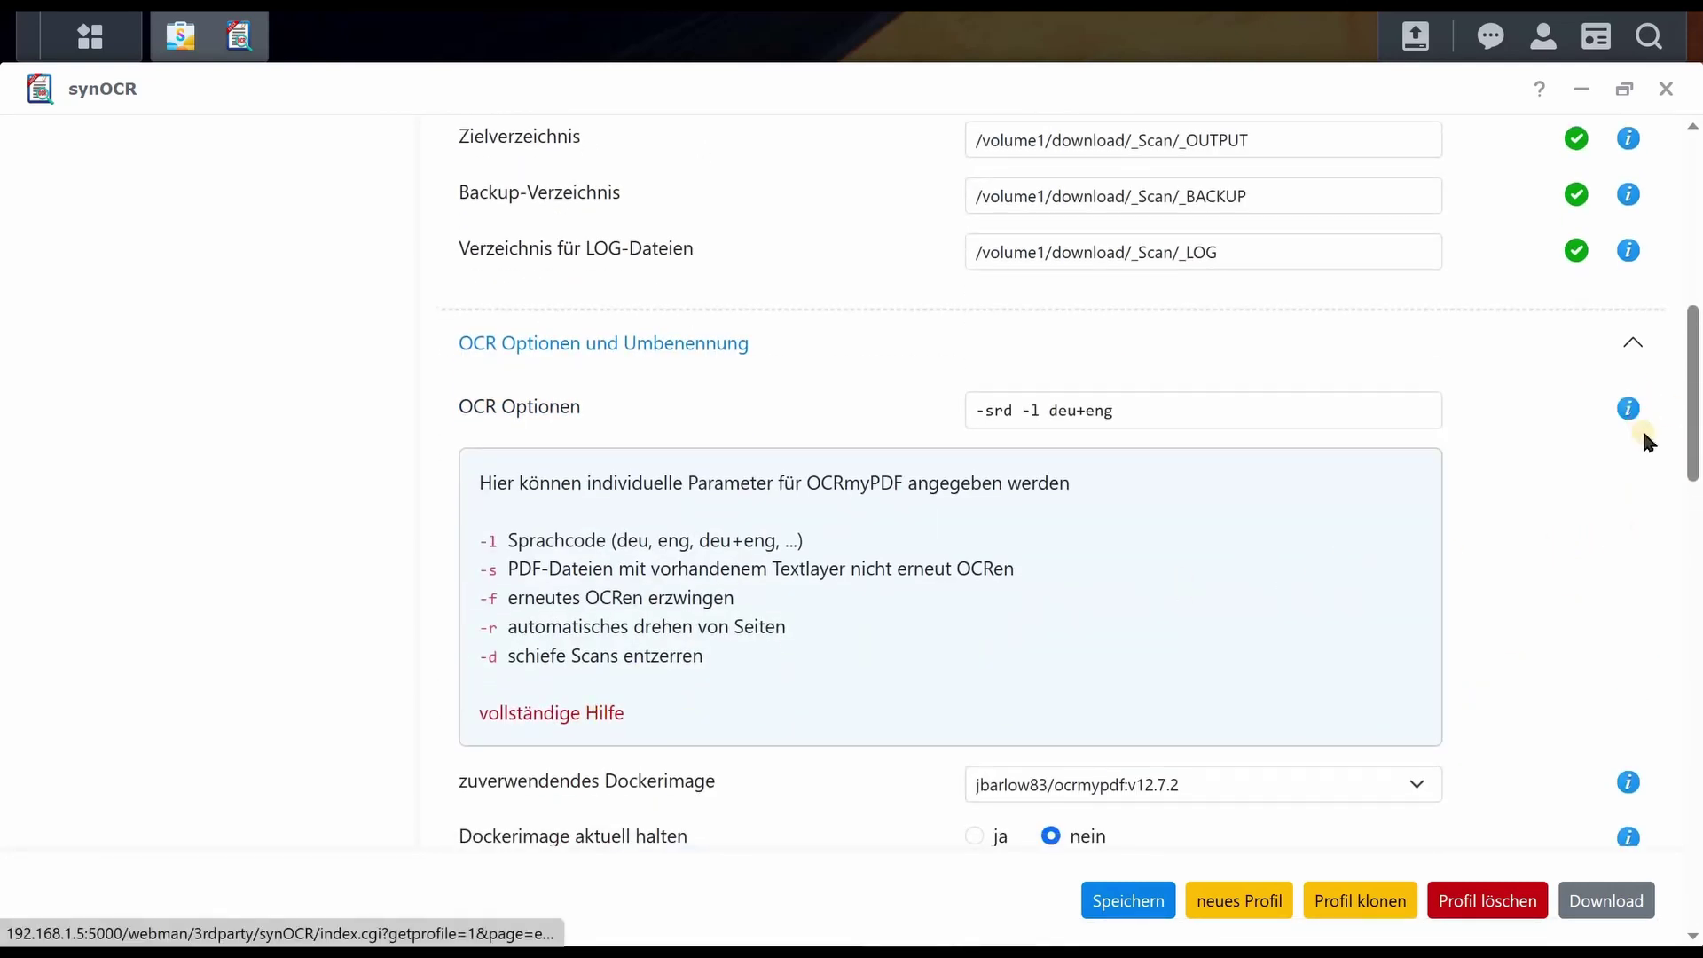
Step: Review help for the source filename search pattern, search tags and rename syntax variables
click(1628, 409)
scroll(1691, 532, down, 5)
scroll(1646, 589, down, 3)
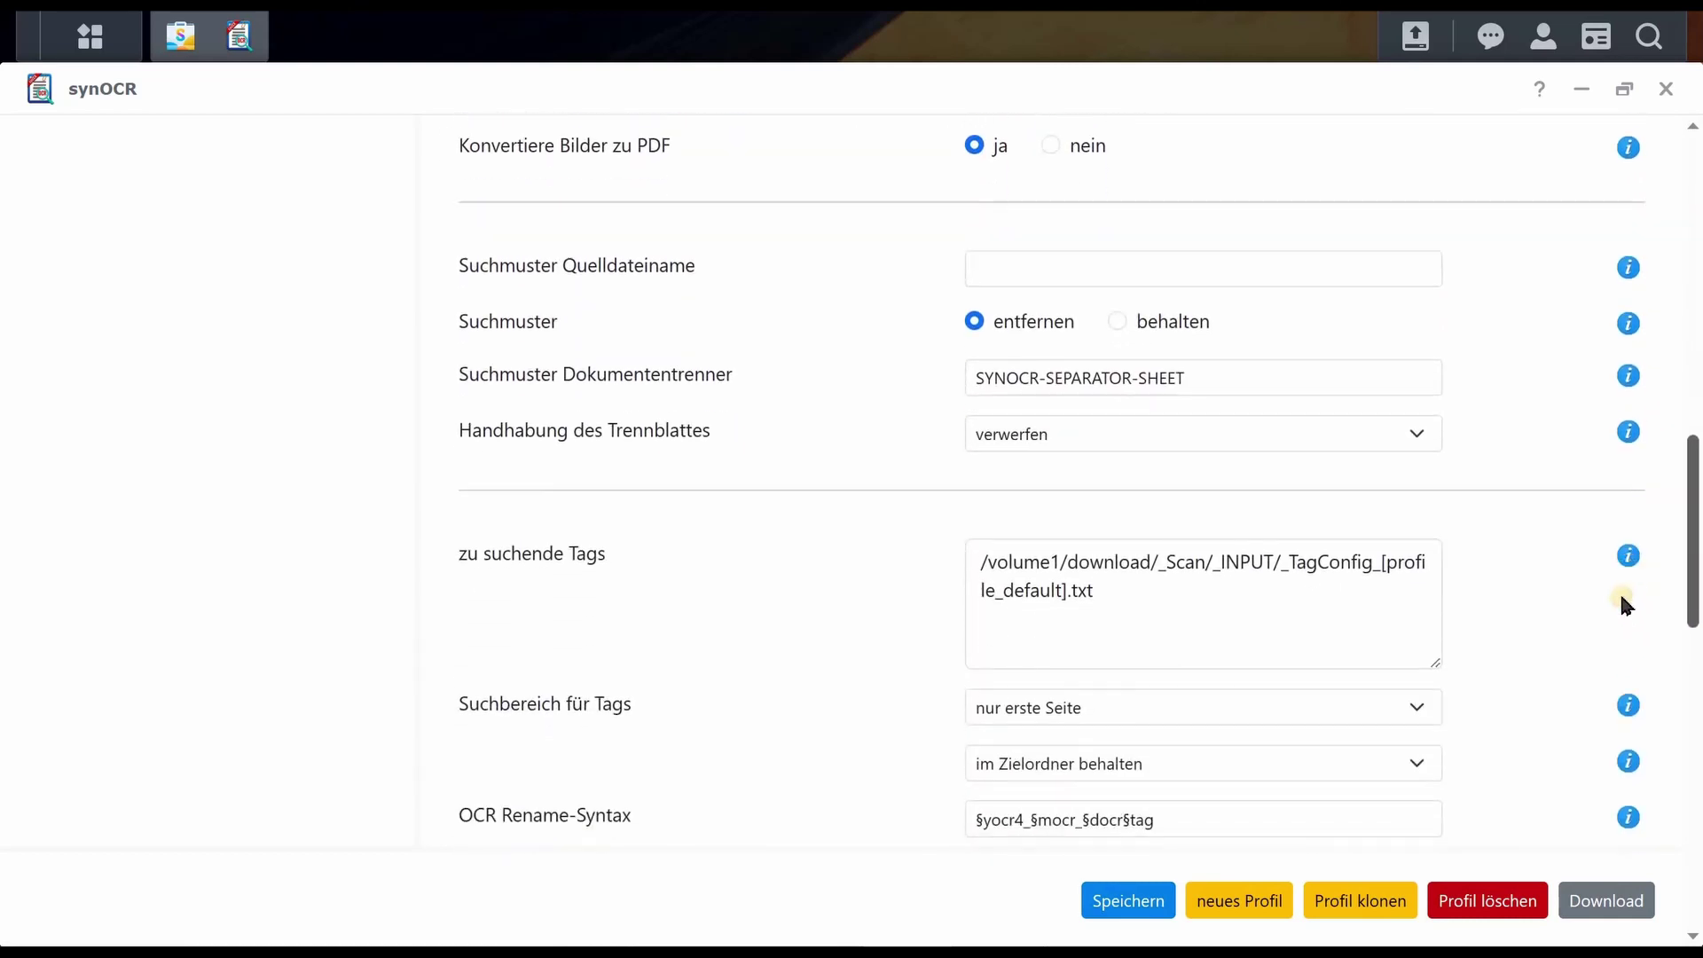
click(1629, 268)
click(1629, 268)
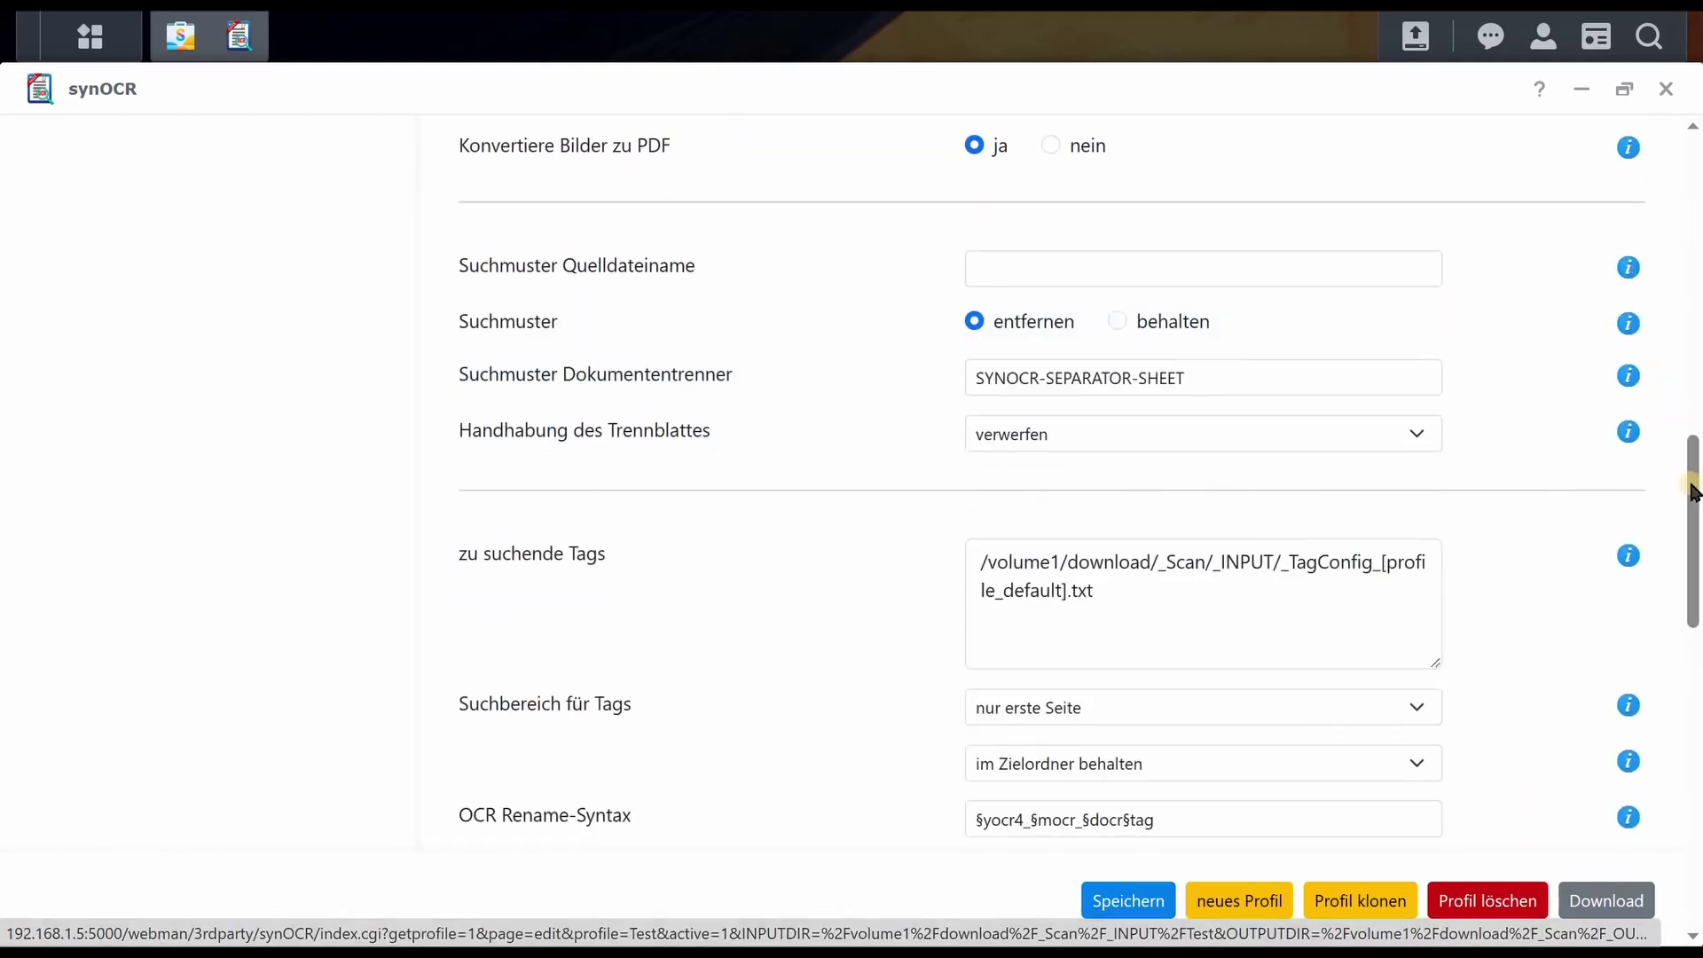
scroll(1685, 537, down, 2)
scroll(1684, 537, down, 2)
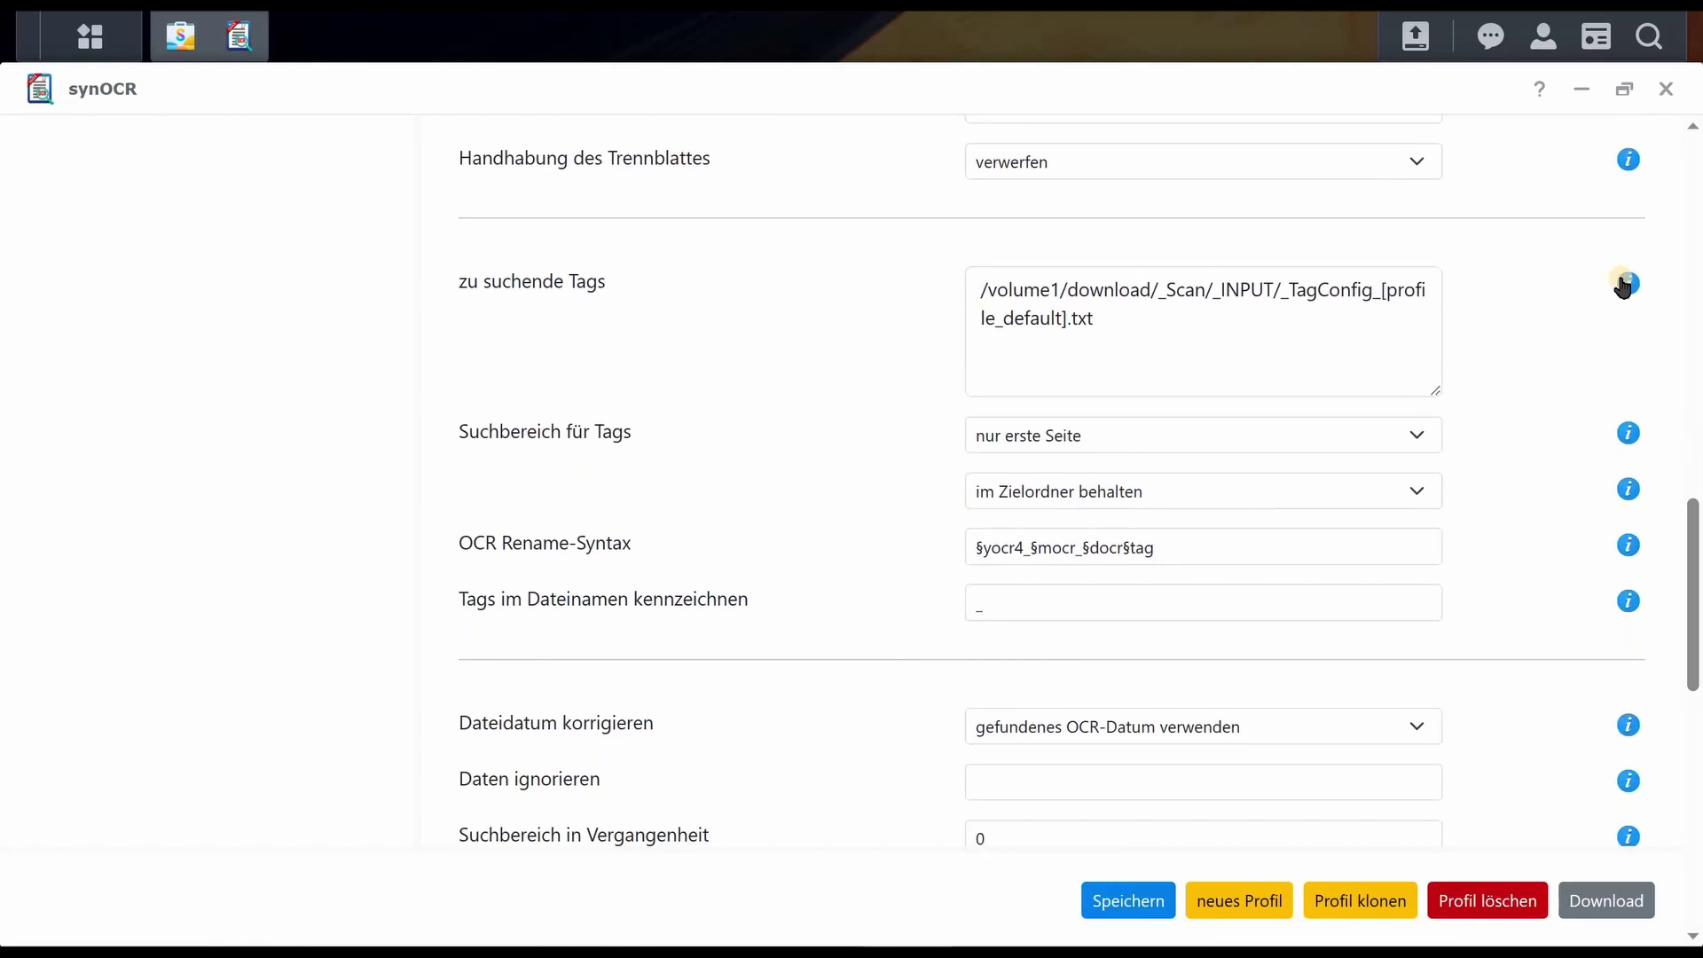
click(1628, 282)
scroll(1460, 389, down, 4)
scroll(1458, 378, up, 4)
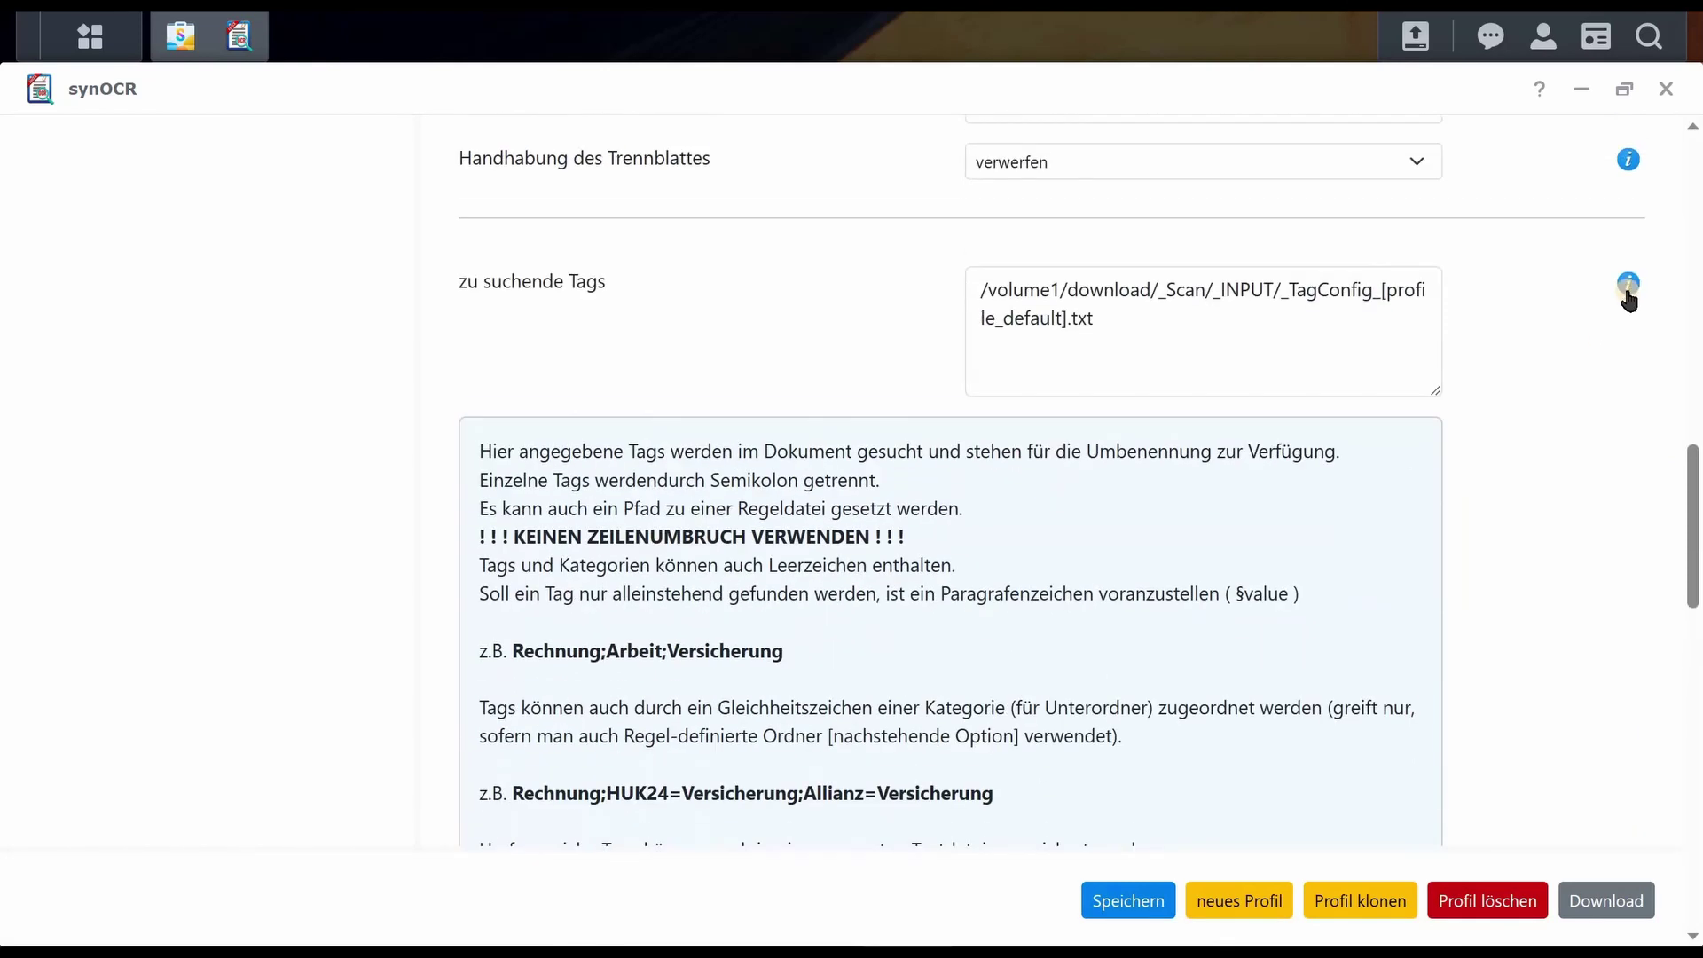
click(1628, 284)
scroll(1570, 355, down, 1)
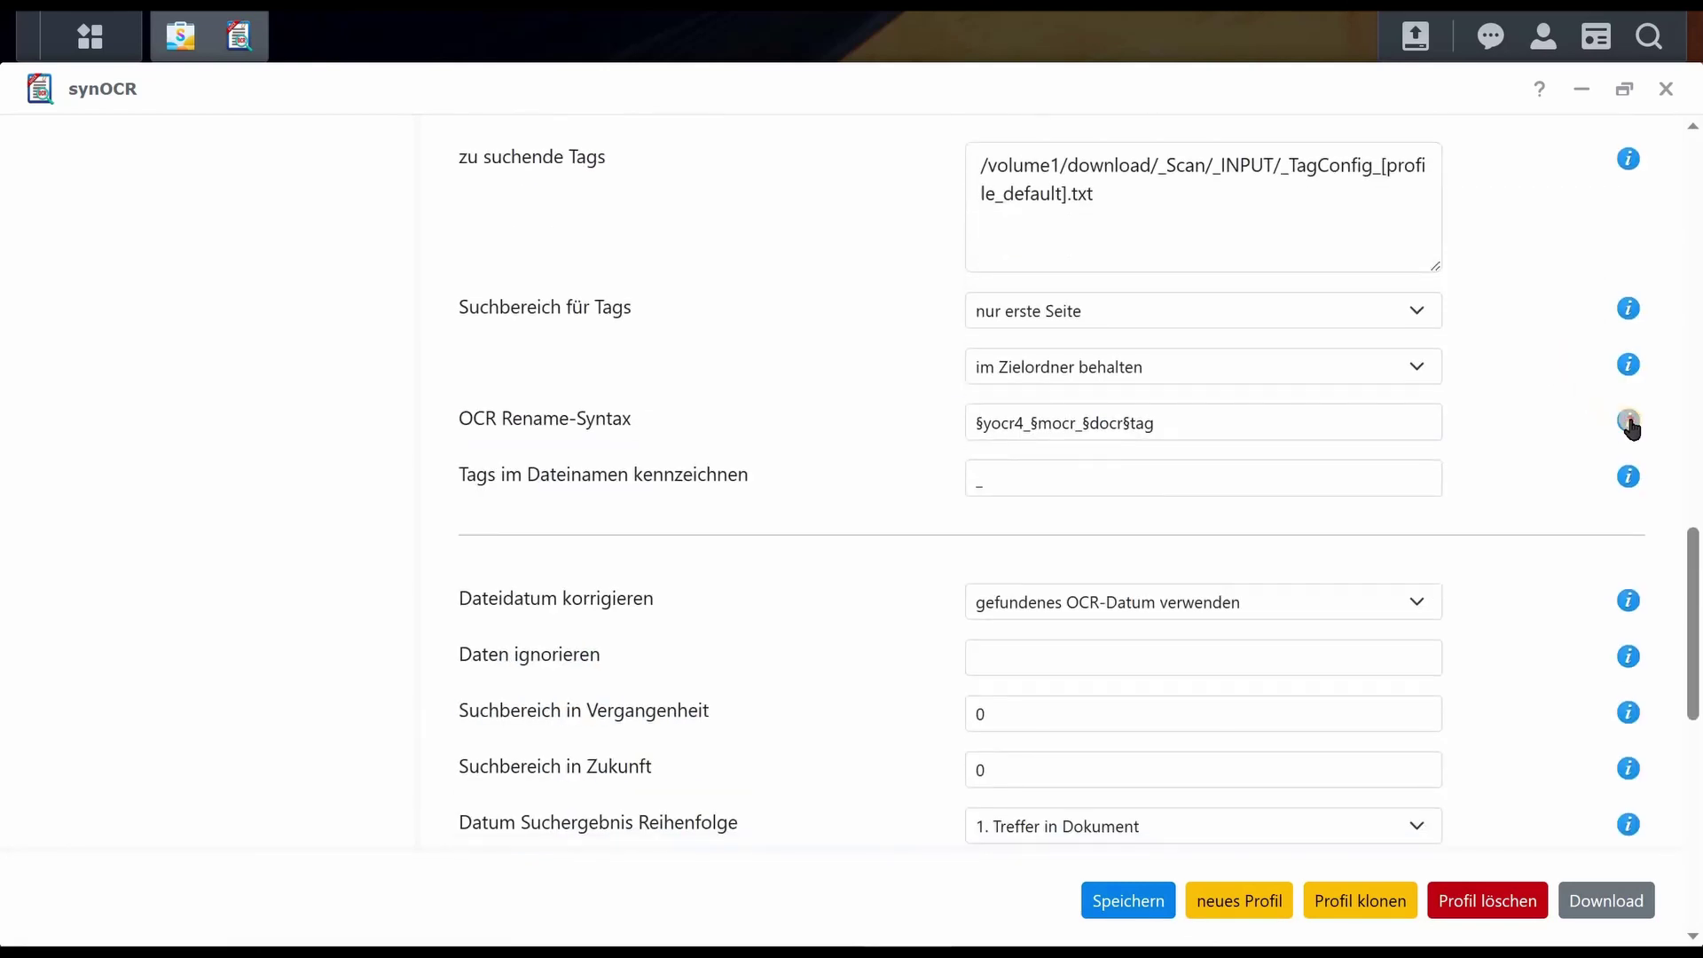
click(1629, 424)
scroll(1482, 431, down, 7)
scroll(1480, 432, down, 4)
scroll(1604, 581, down, 2)
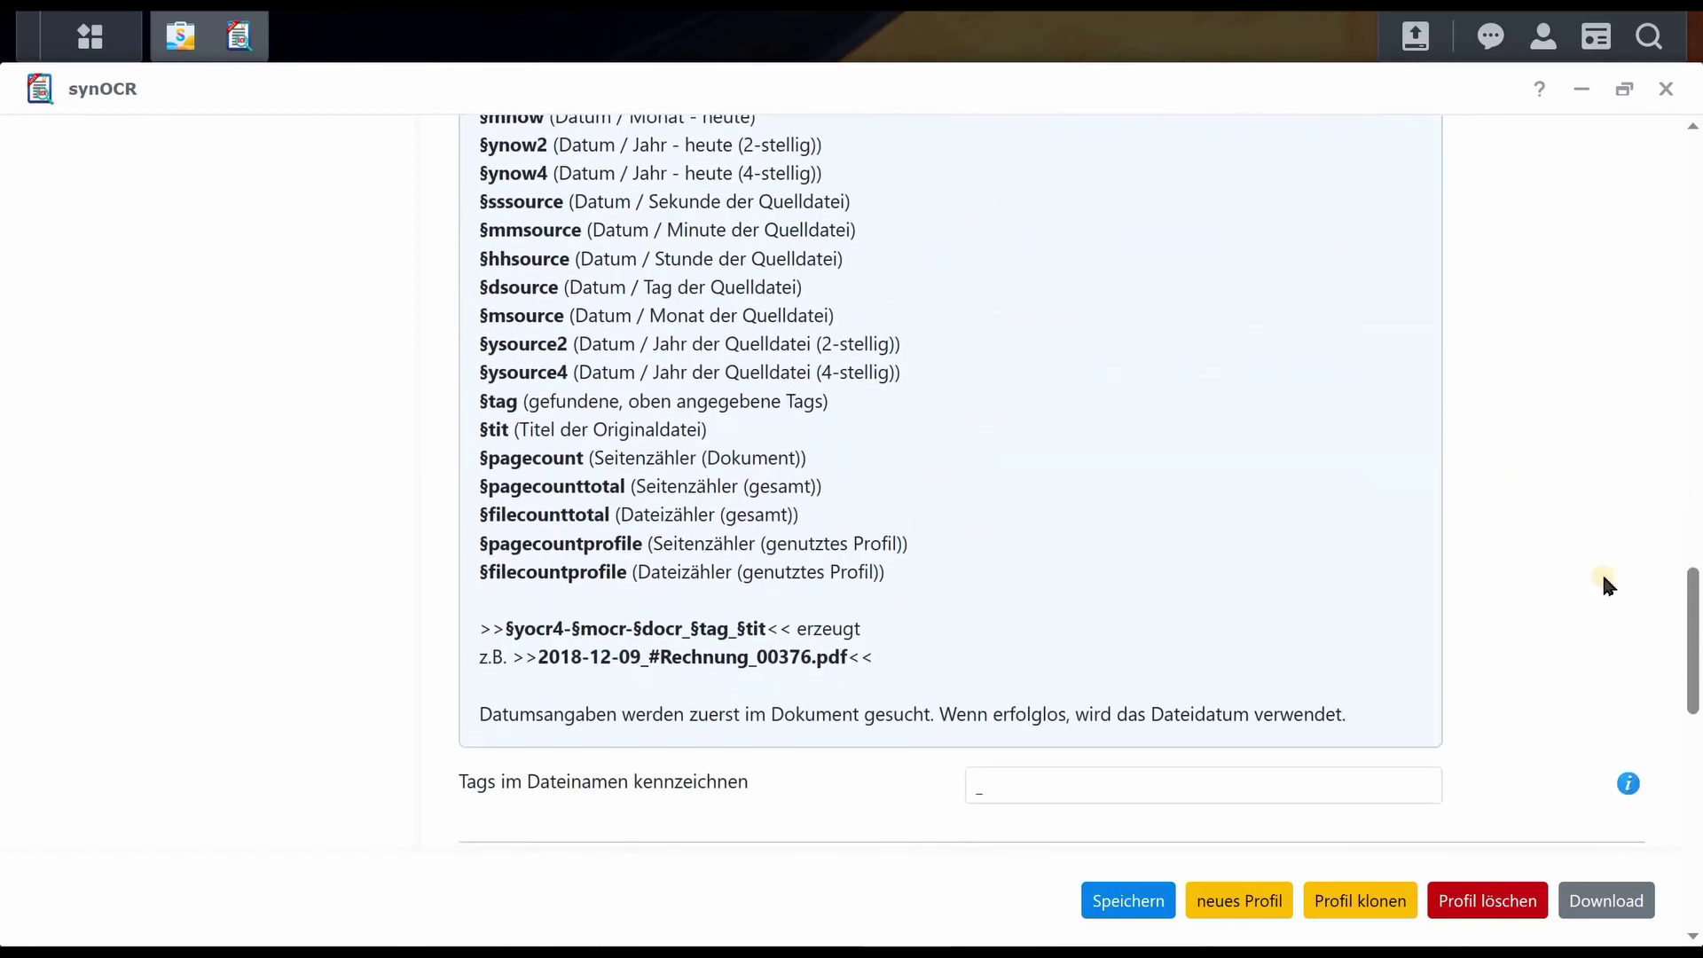
scroll(1605, 581, up, 14)
click(1628, 572)
scroll(1581, 577, down, 5)
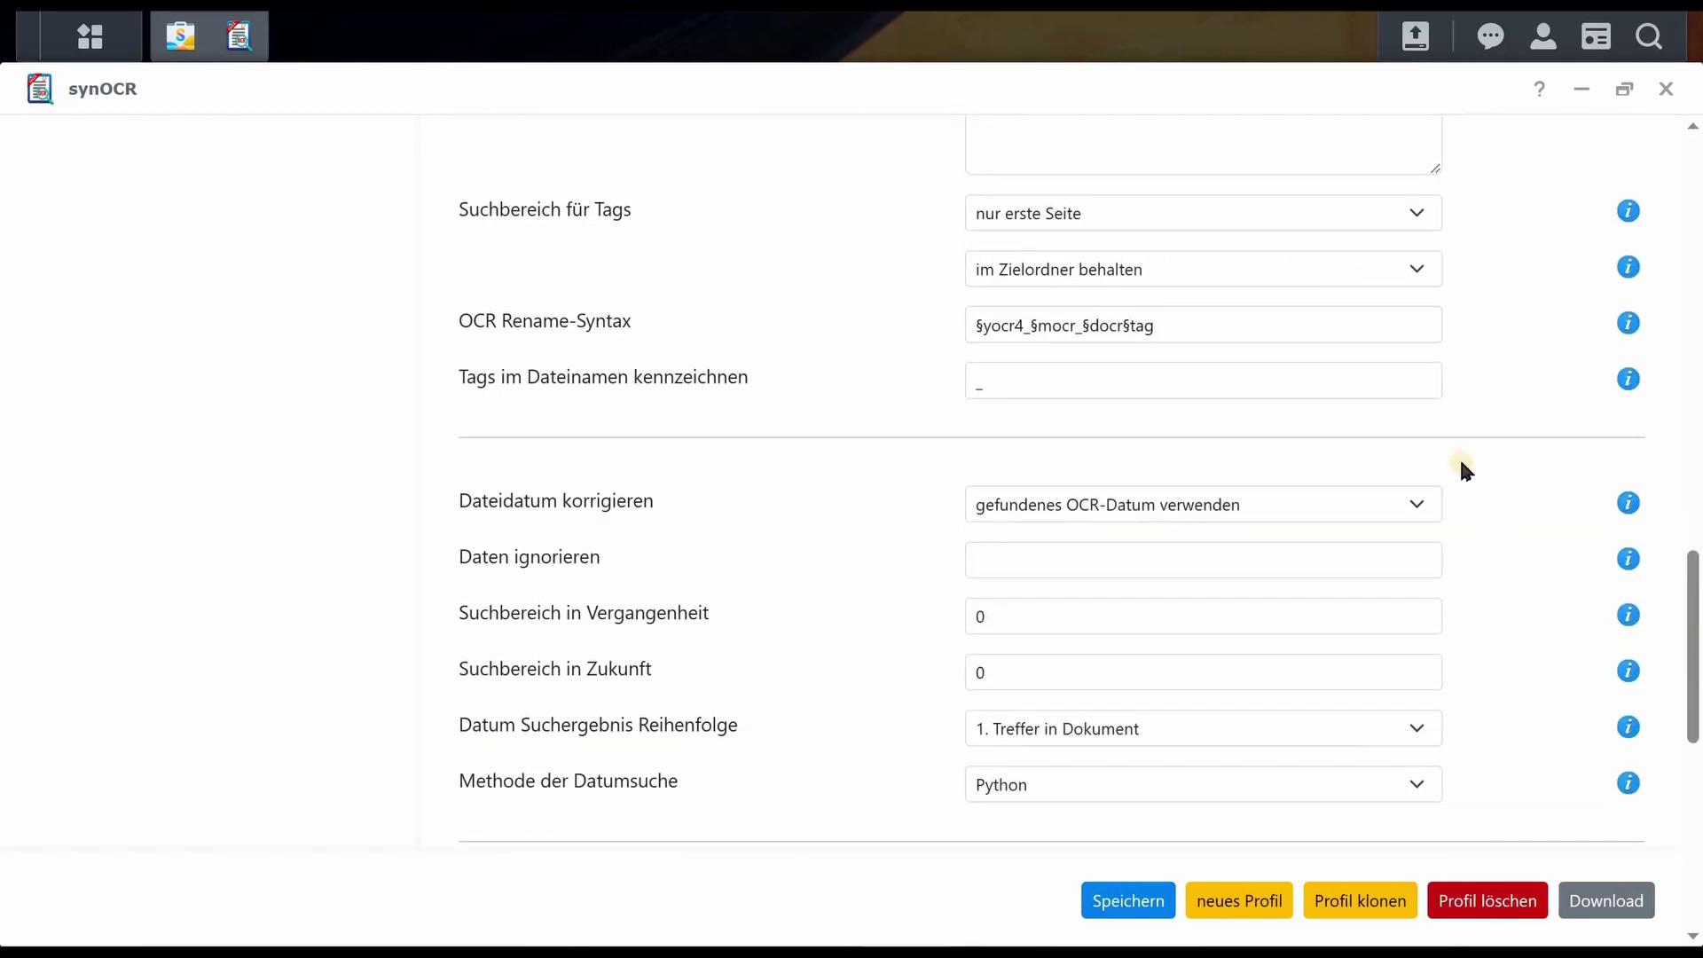
Step: Check the file date and date search method choices, and view the LOGlevel and Apprise URL help
click(1418, 382)
click(1418, 381)
scroll(1430, 560, down, 2)
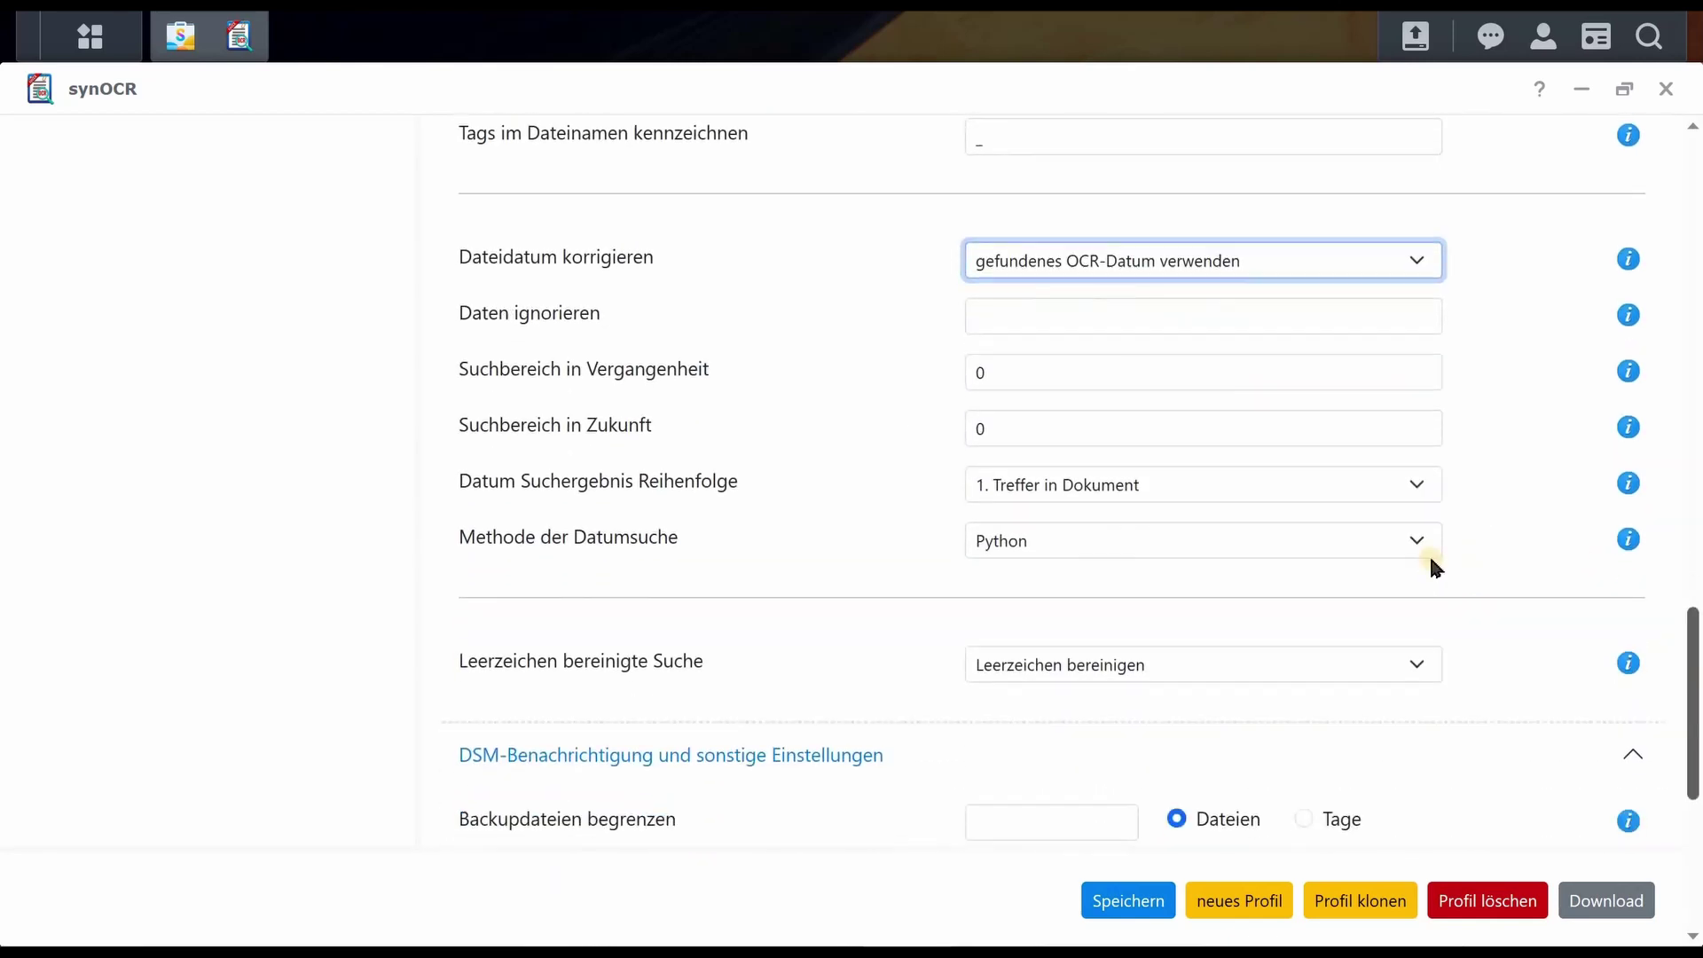
click(1418, 540)
click(1628, 541)
scroll(1627, 426, down, 3)
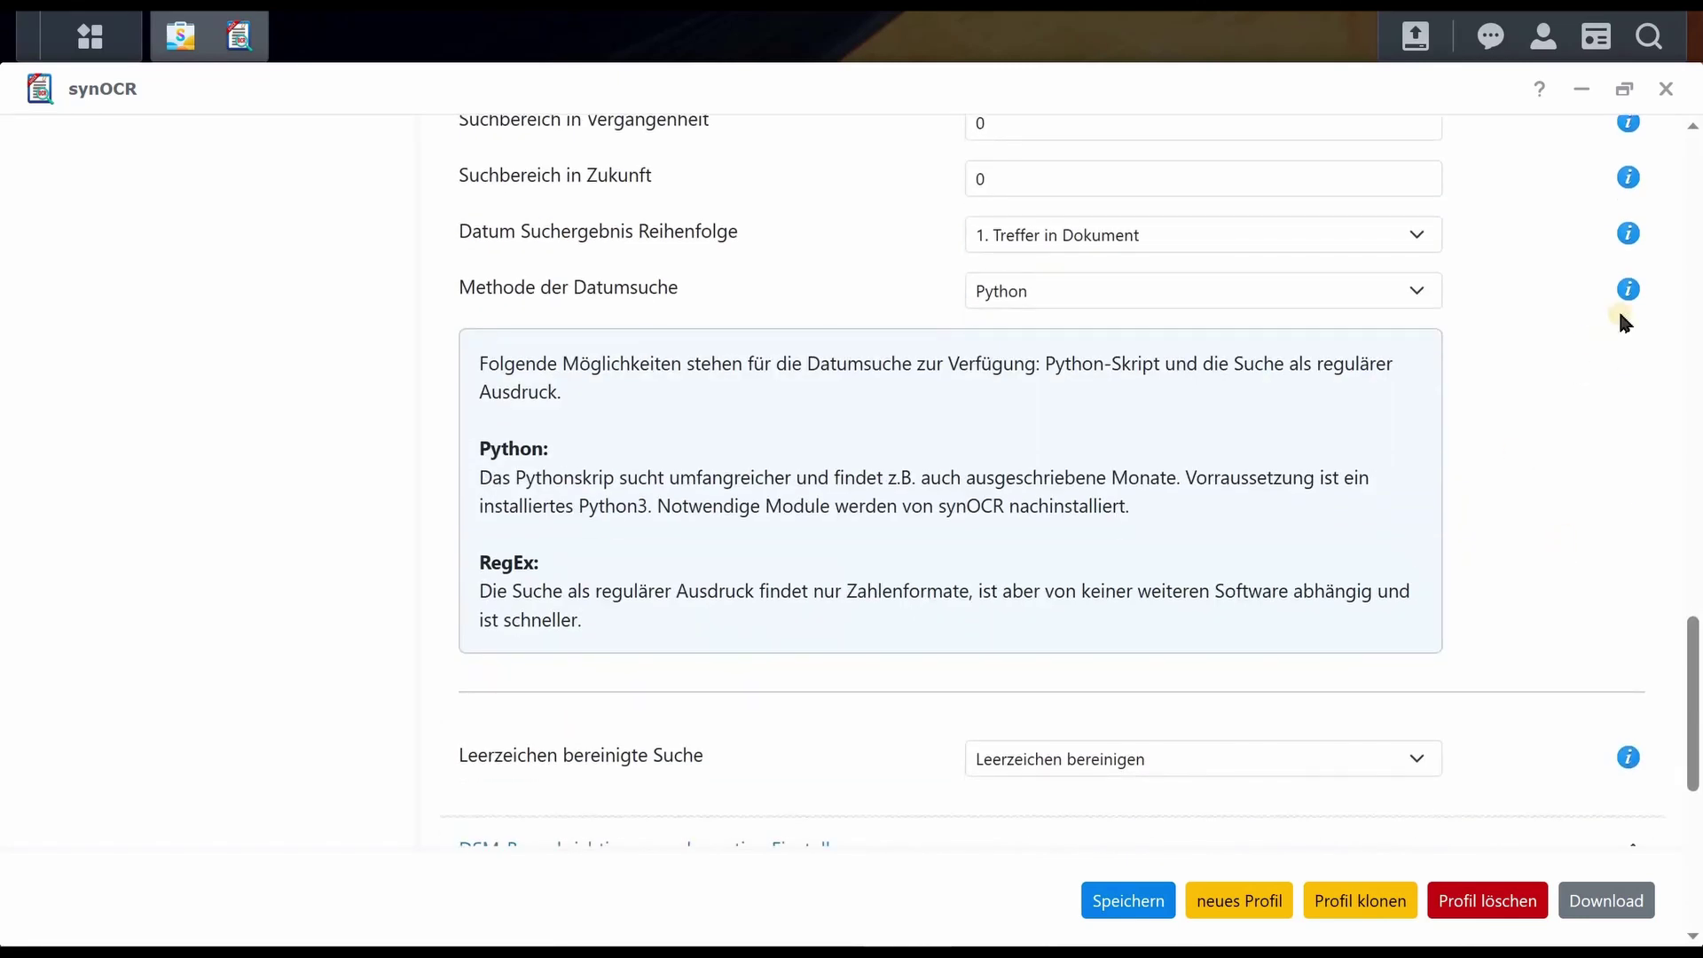
click(1627, 290)
scroll(1692, 766, down, 3)
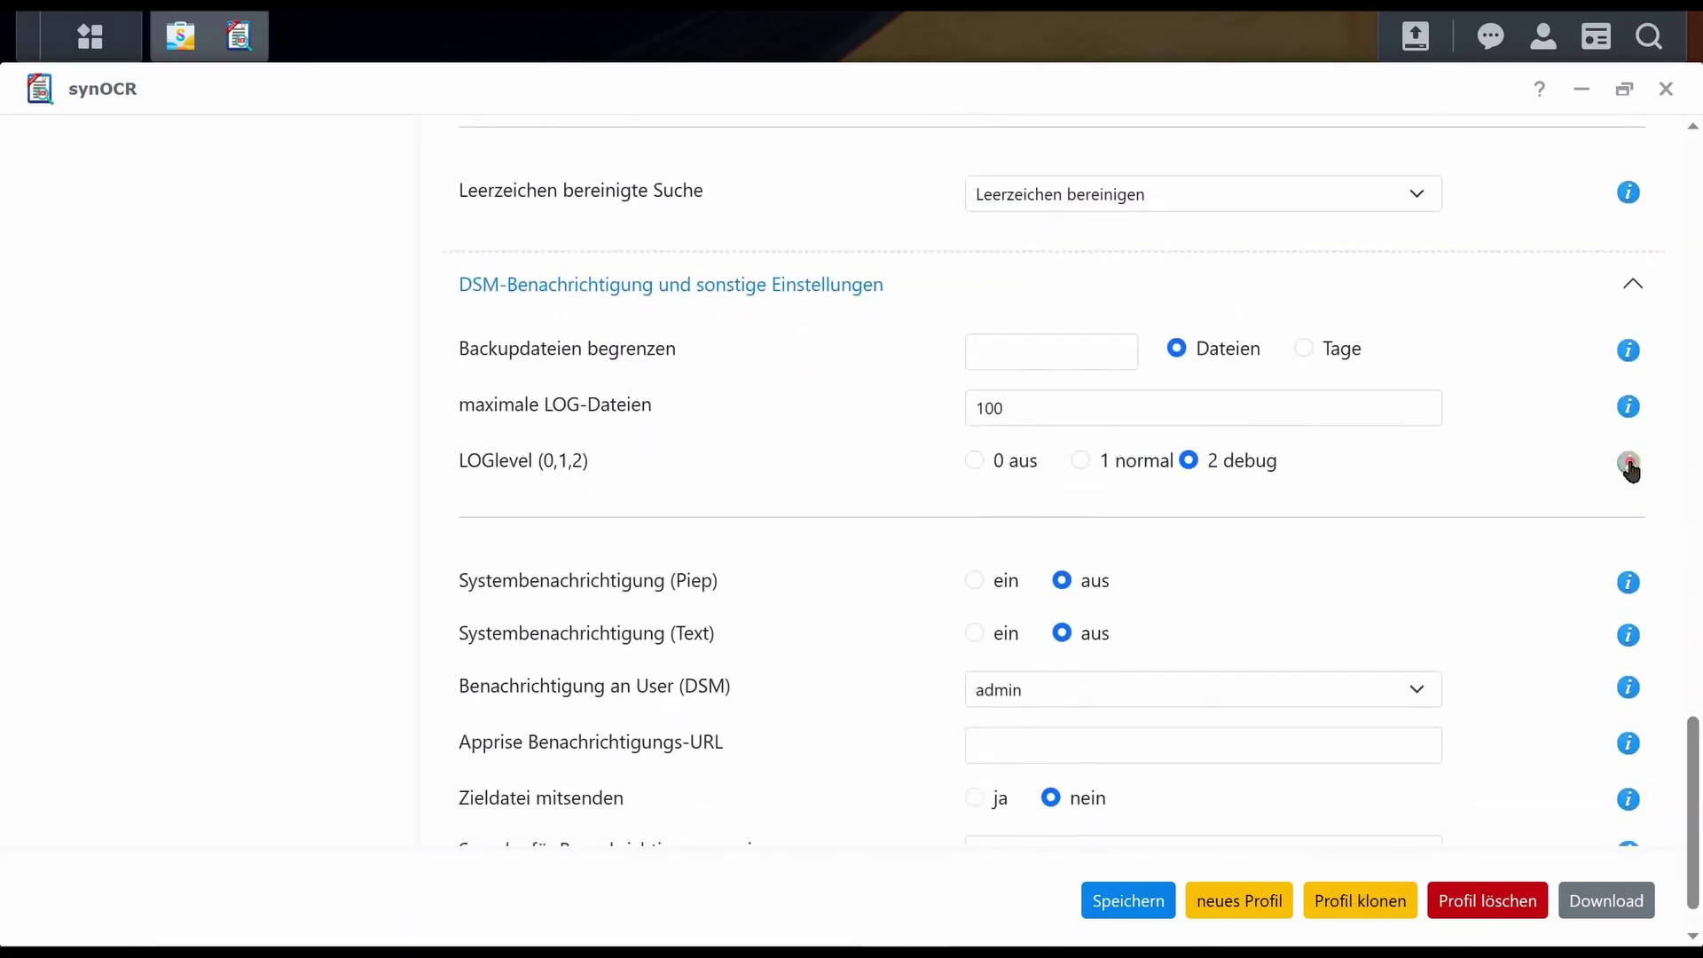
click(1628, 461)
click(1631, 464)
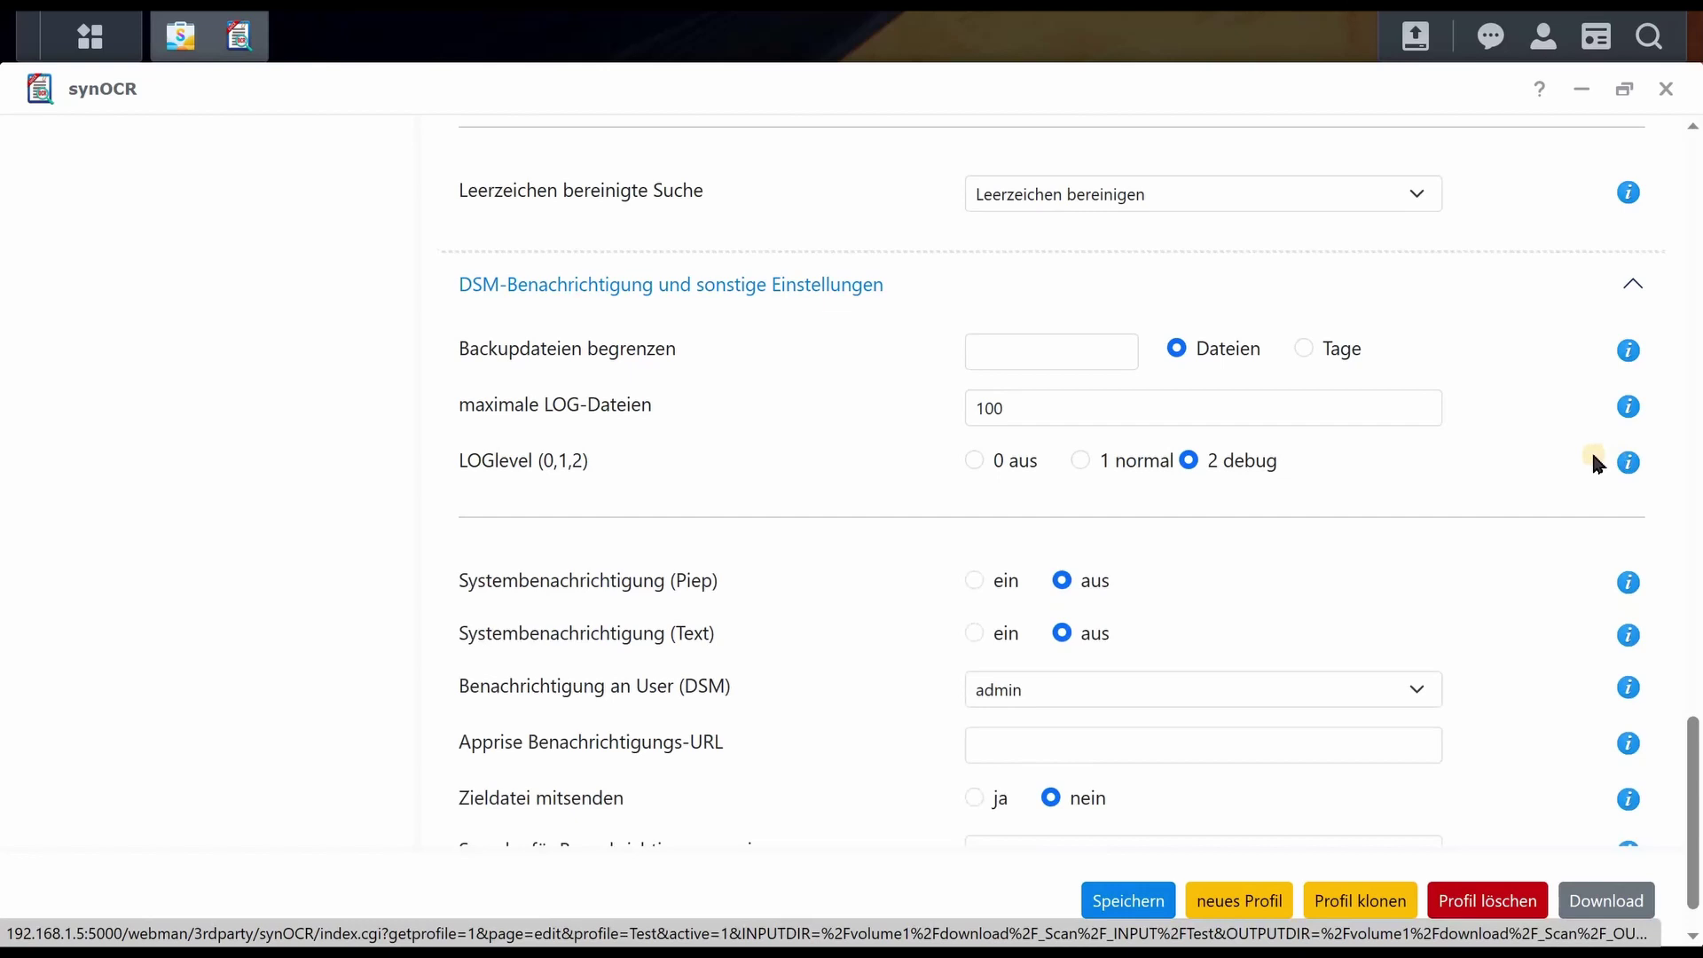
scroll(1545, 466, down, 1)
click(1627, 686)
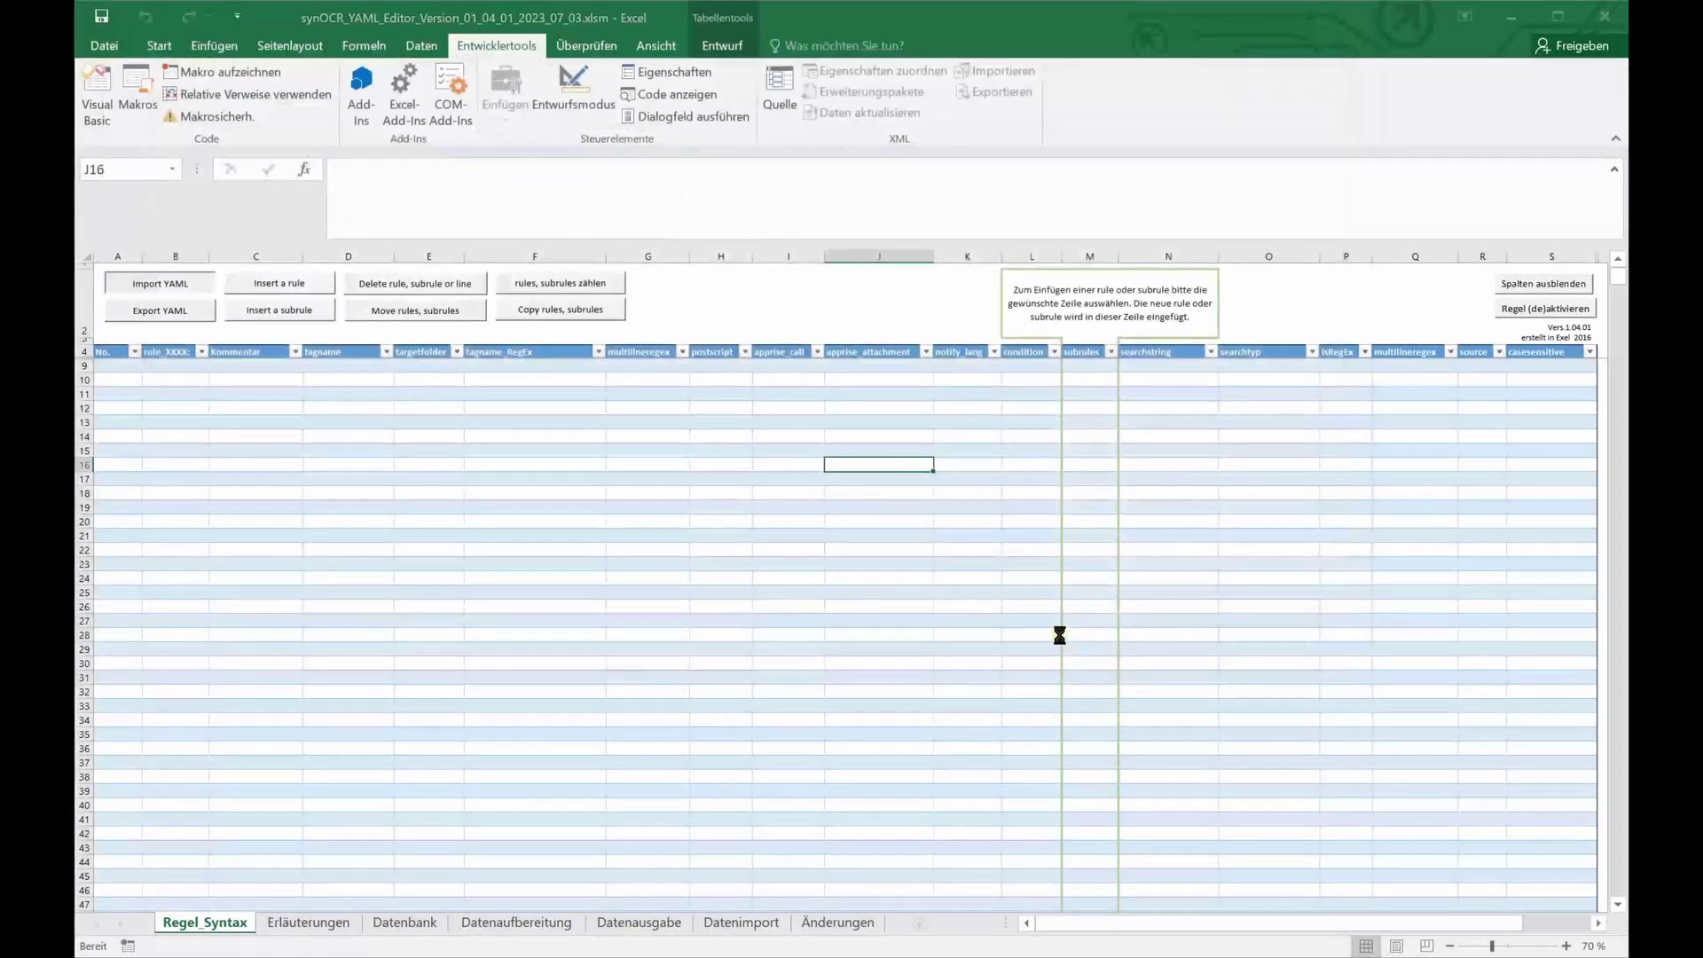
Step: Confirm the YAML rule import, inspect rules 1006 and 1009, and set rule 1003's condition to any
click(1102, 590)
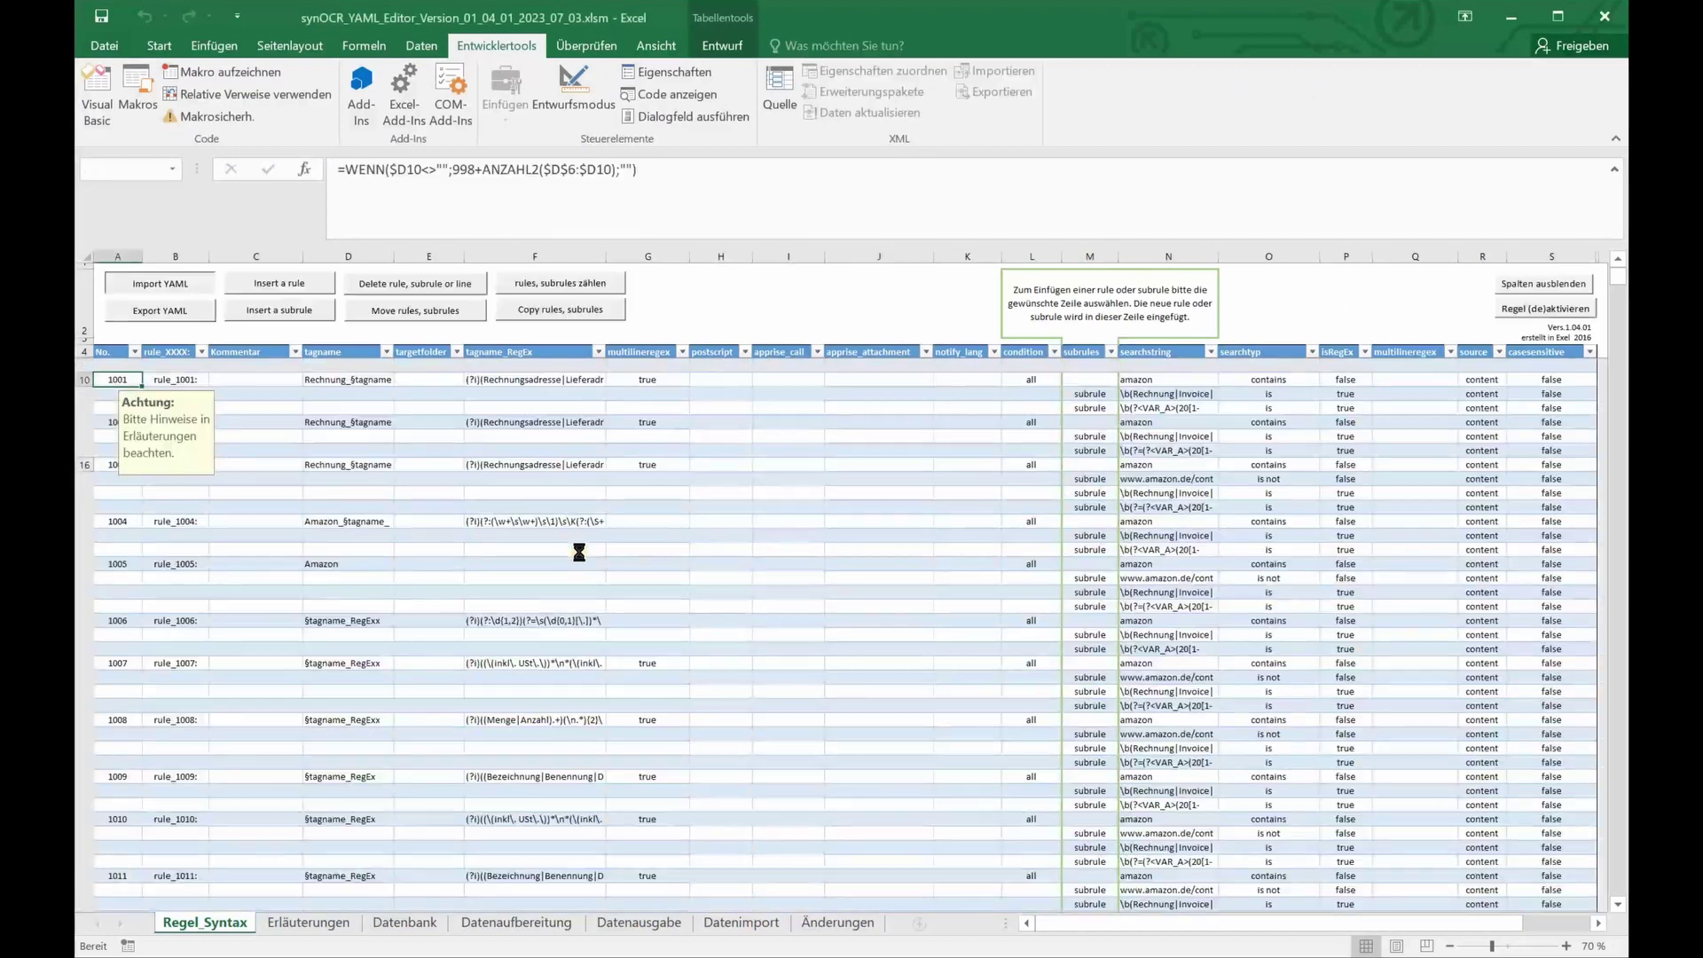
click(493, 624)
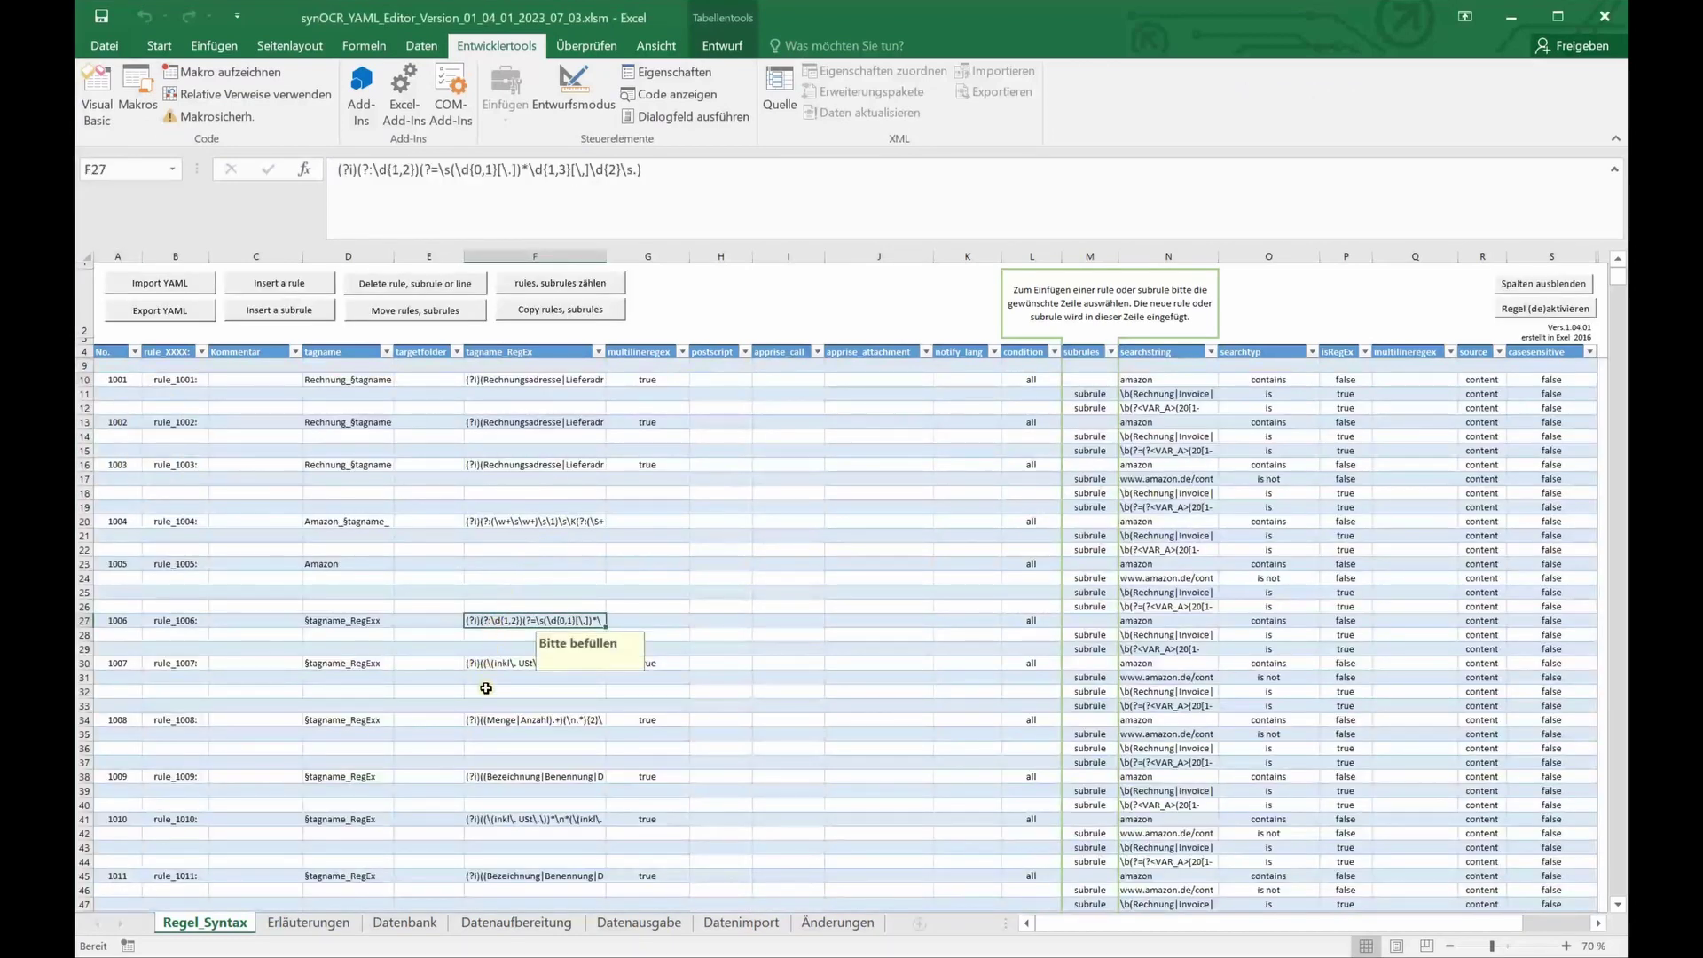
click(495, 773)
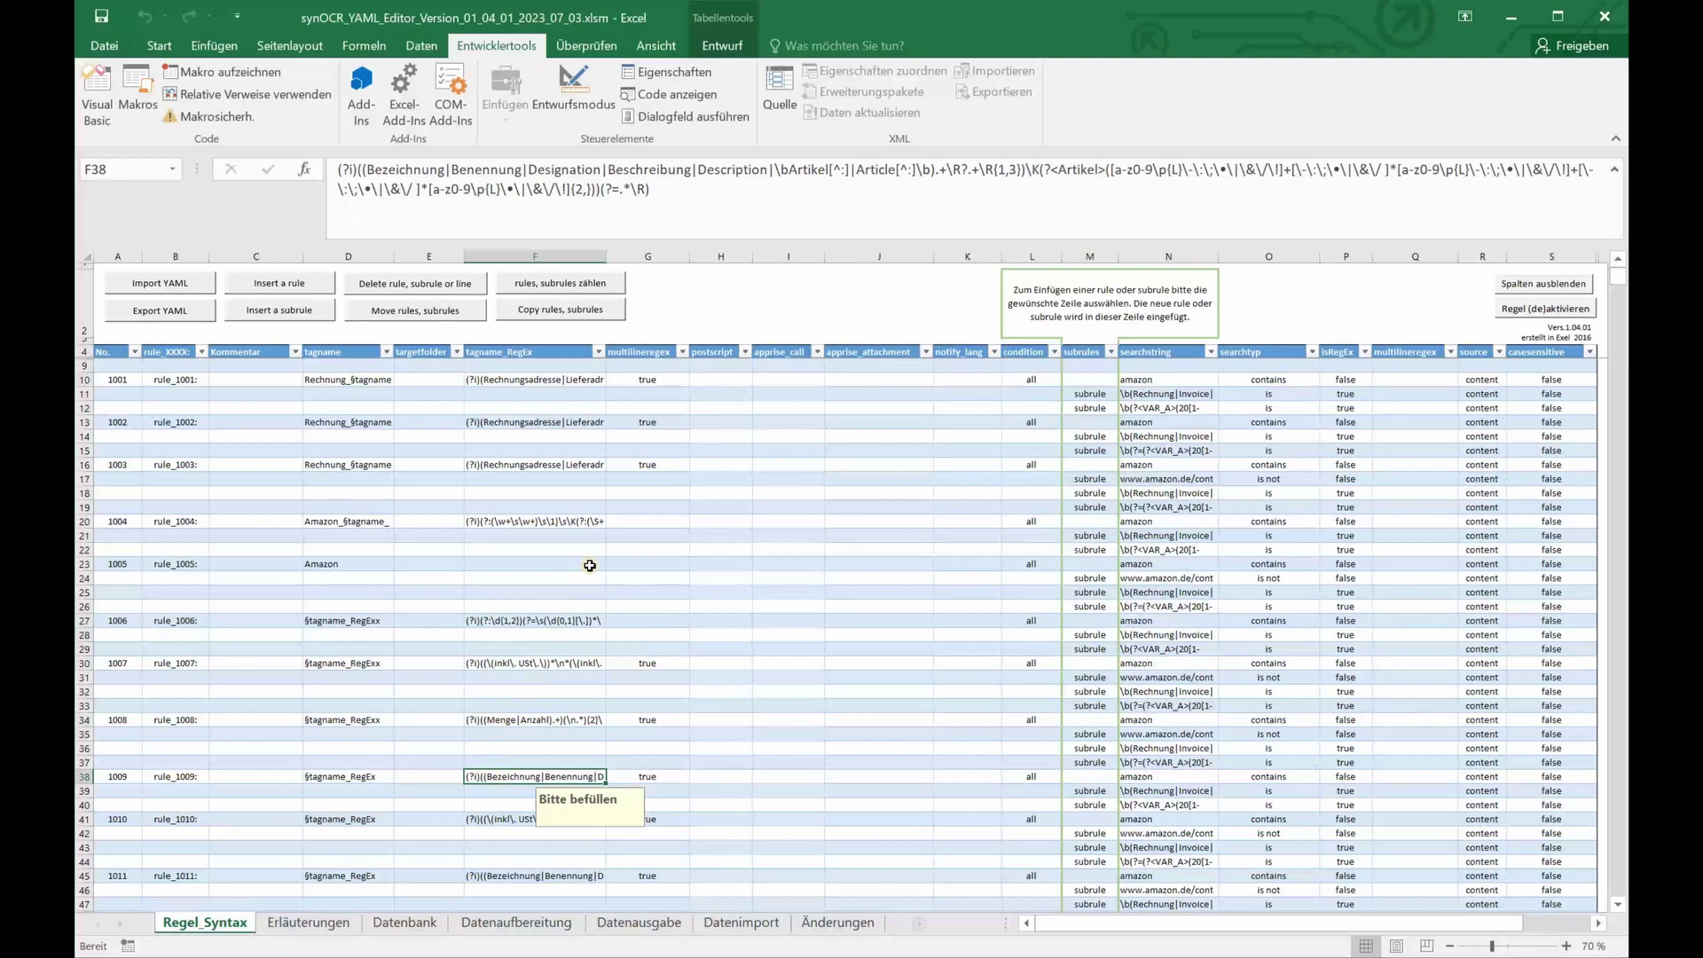
click(1043, 466)
click(1069, 464)
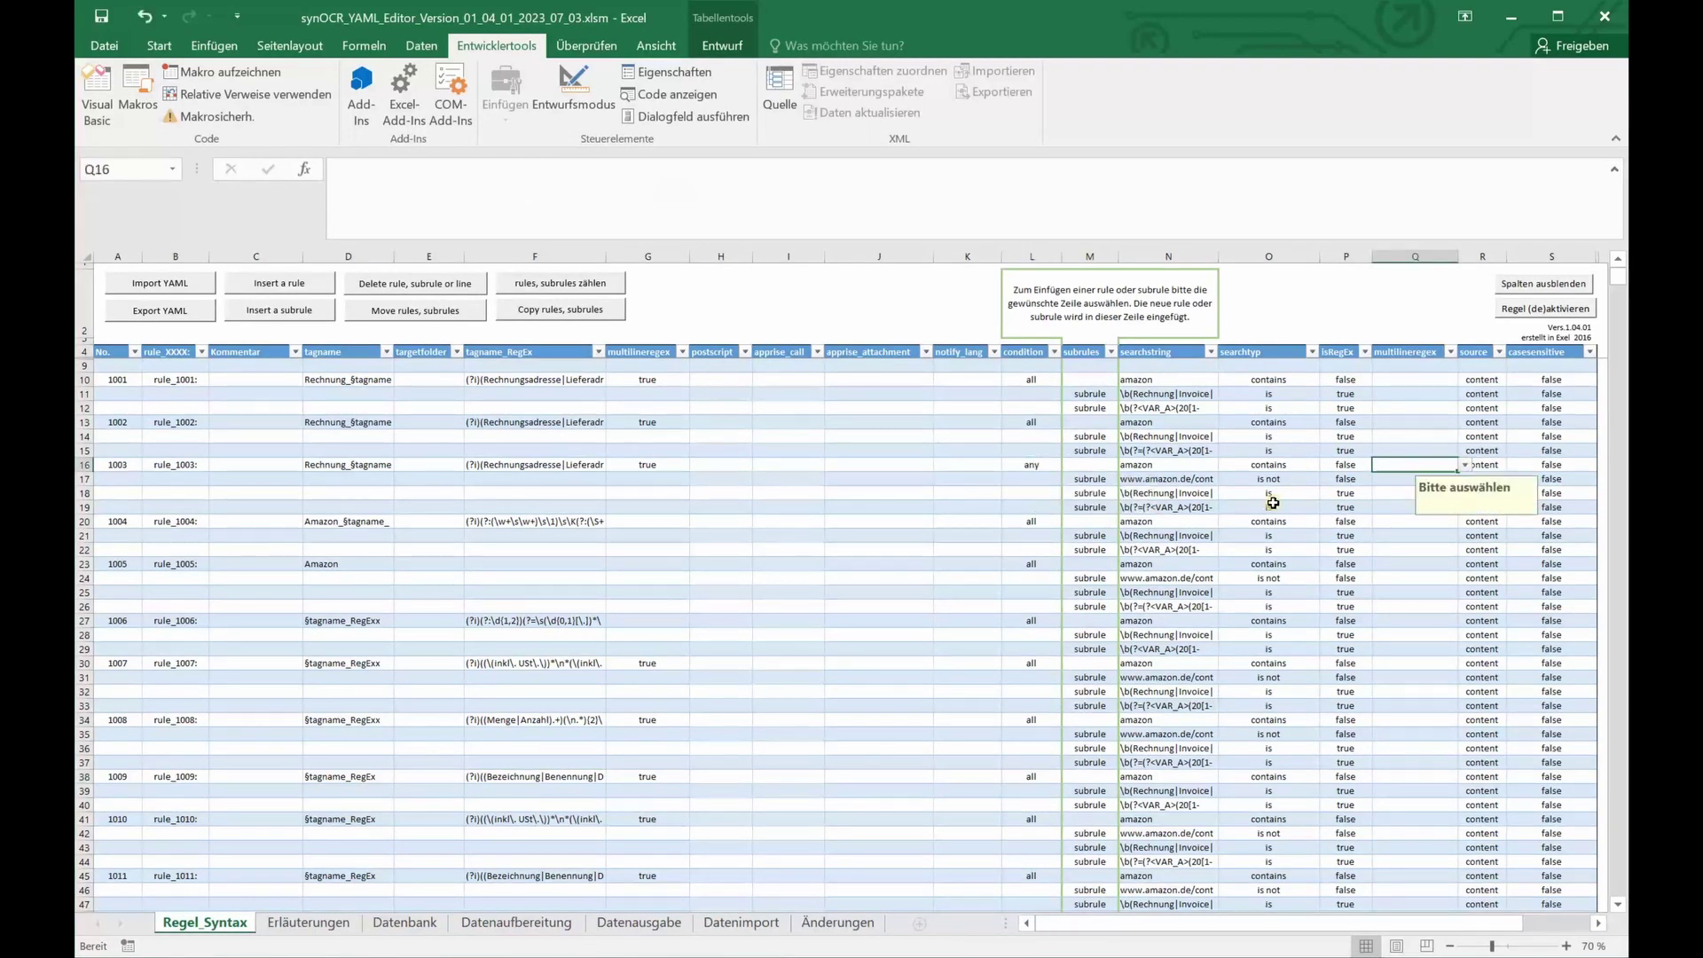
Step: Copy rule 1003 to row 27 and deactivate the copied rule
click(601, 318)
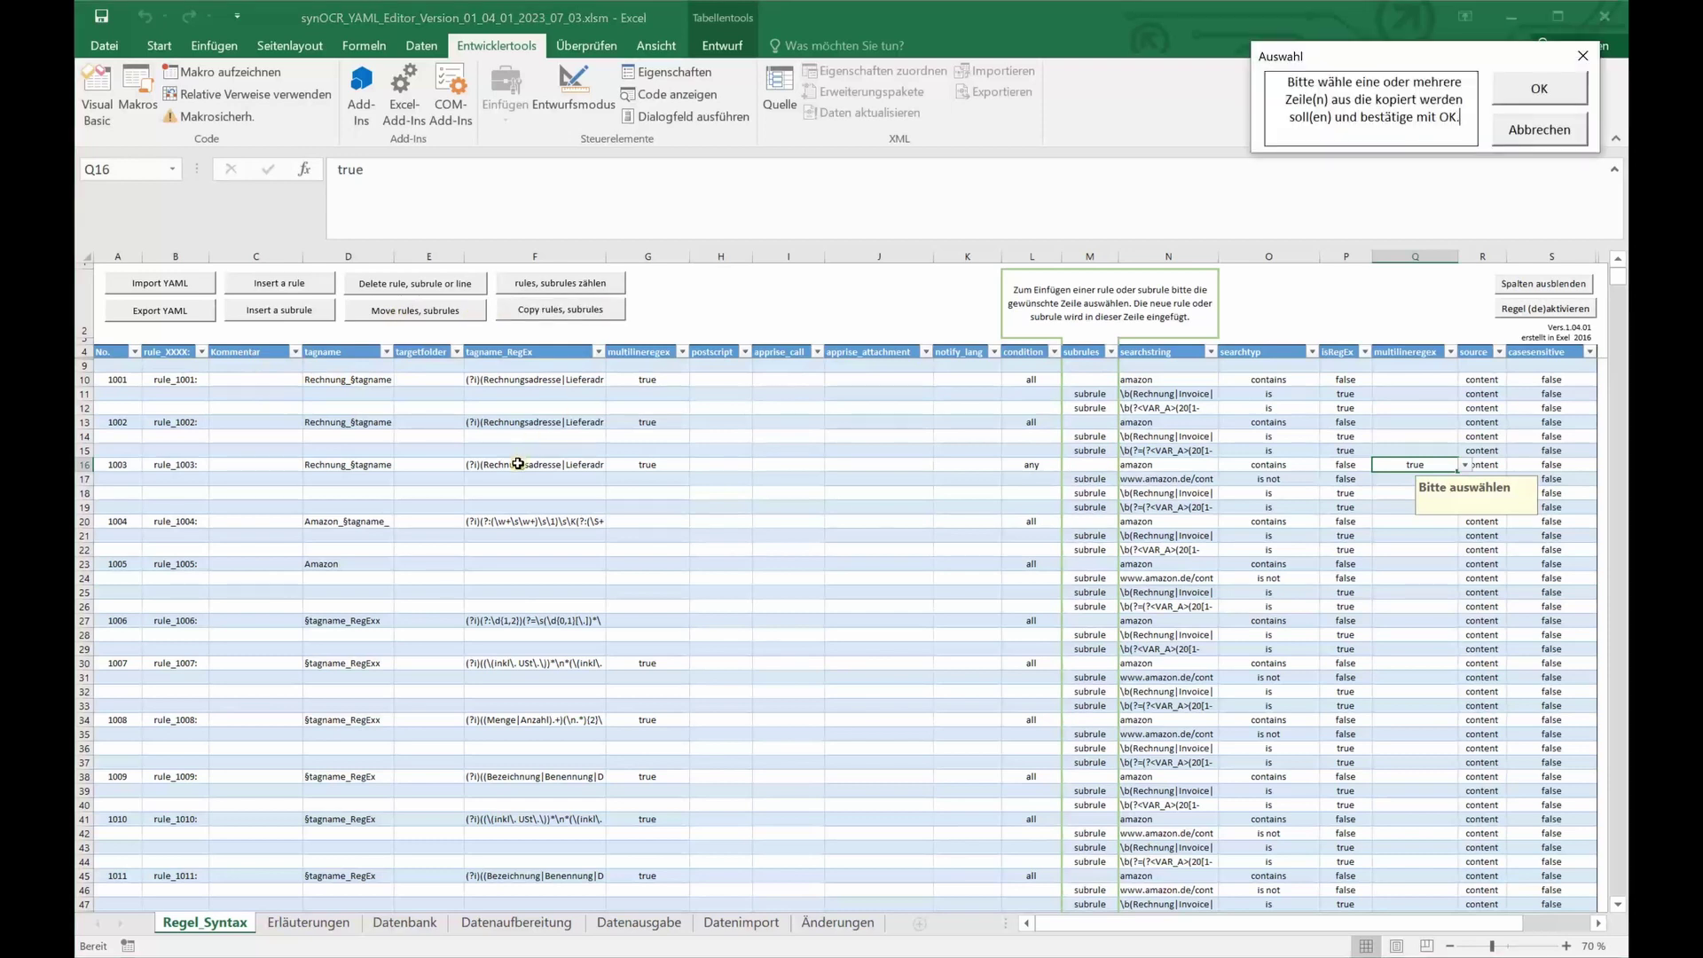
key(Return)
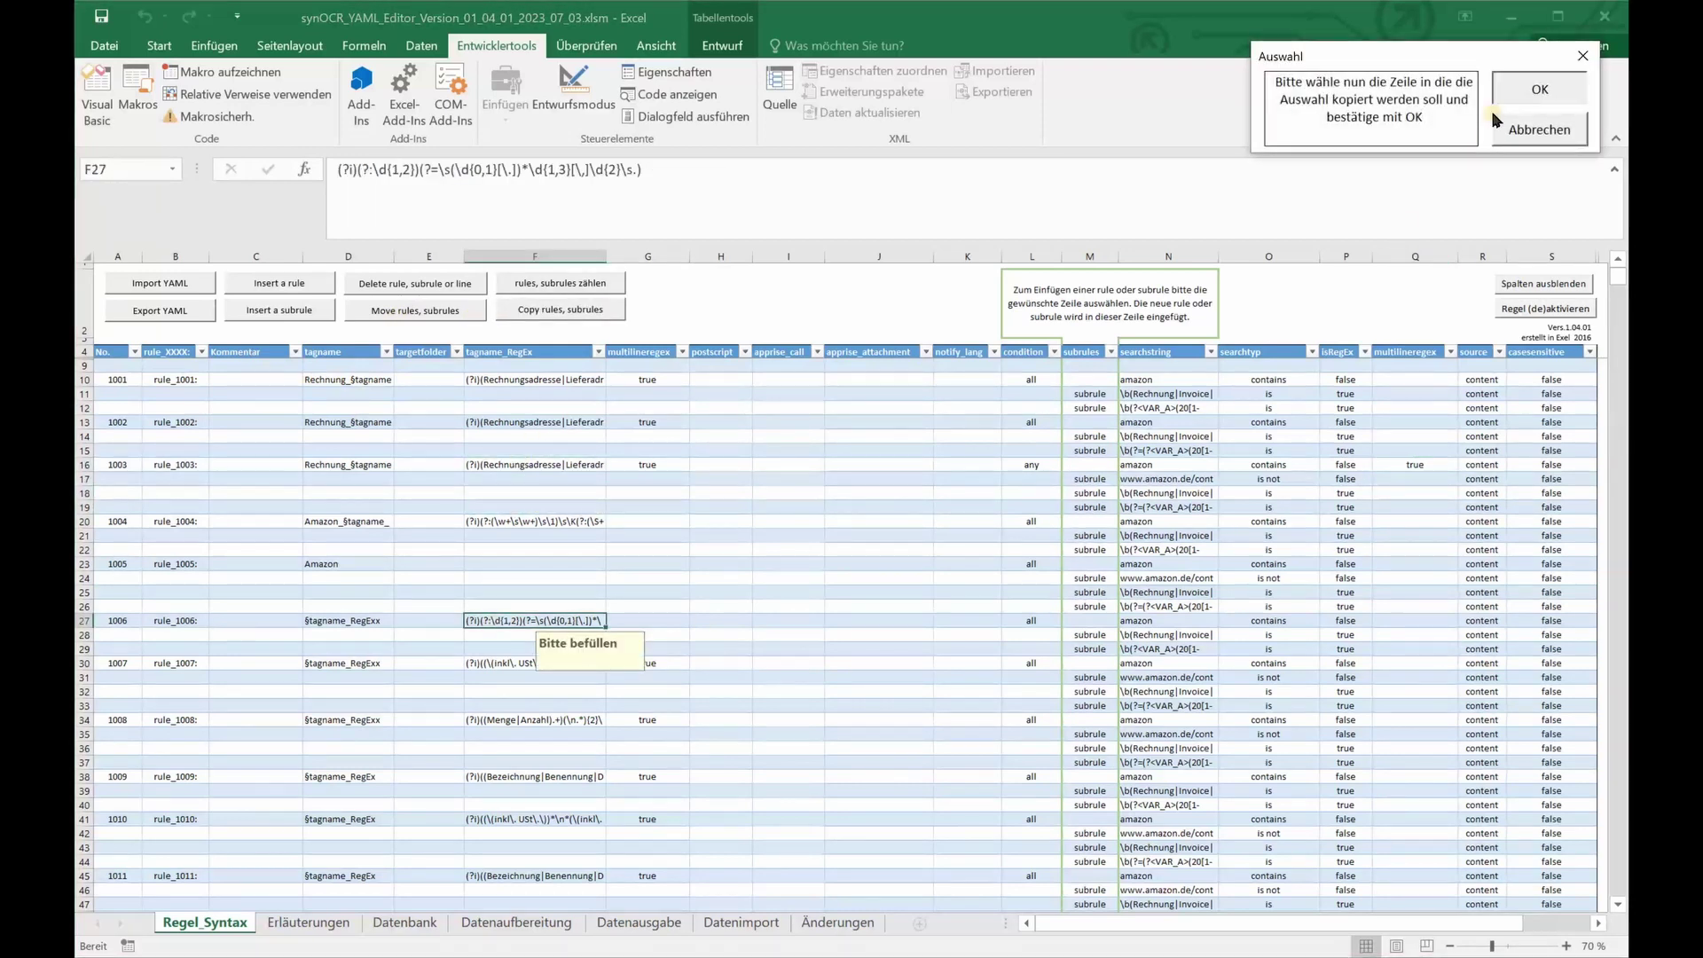
key(Return)
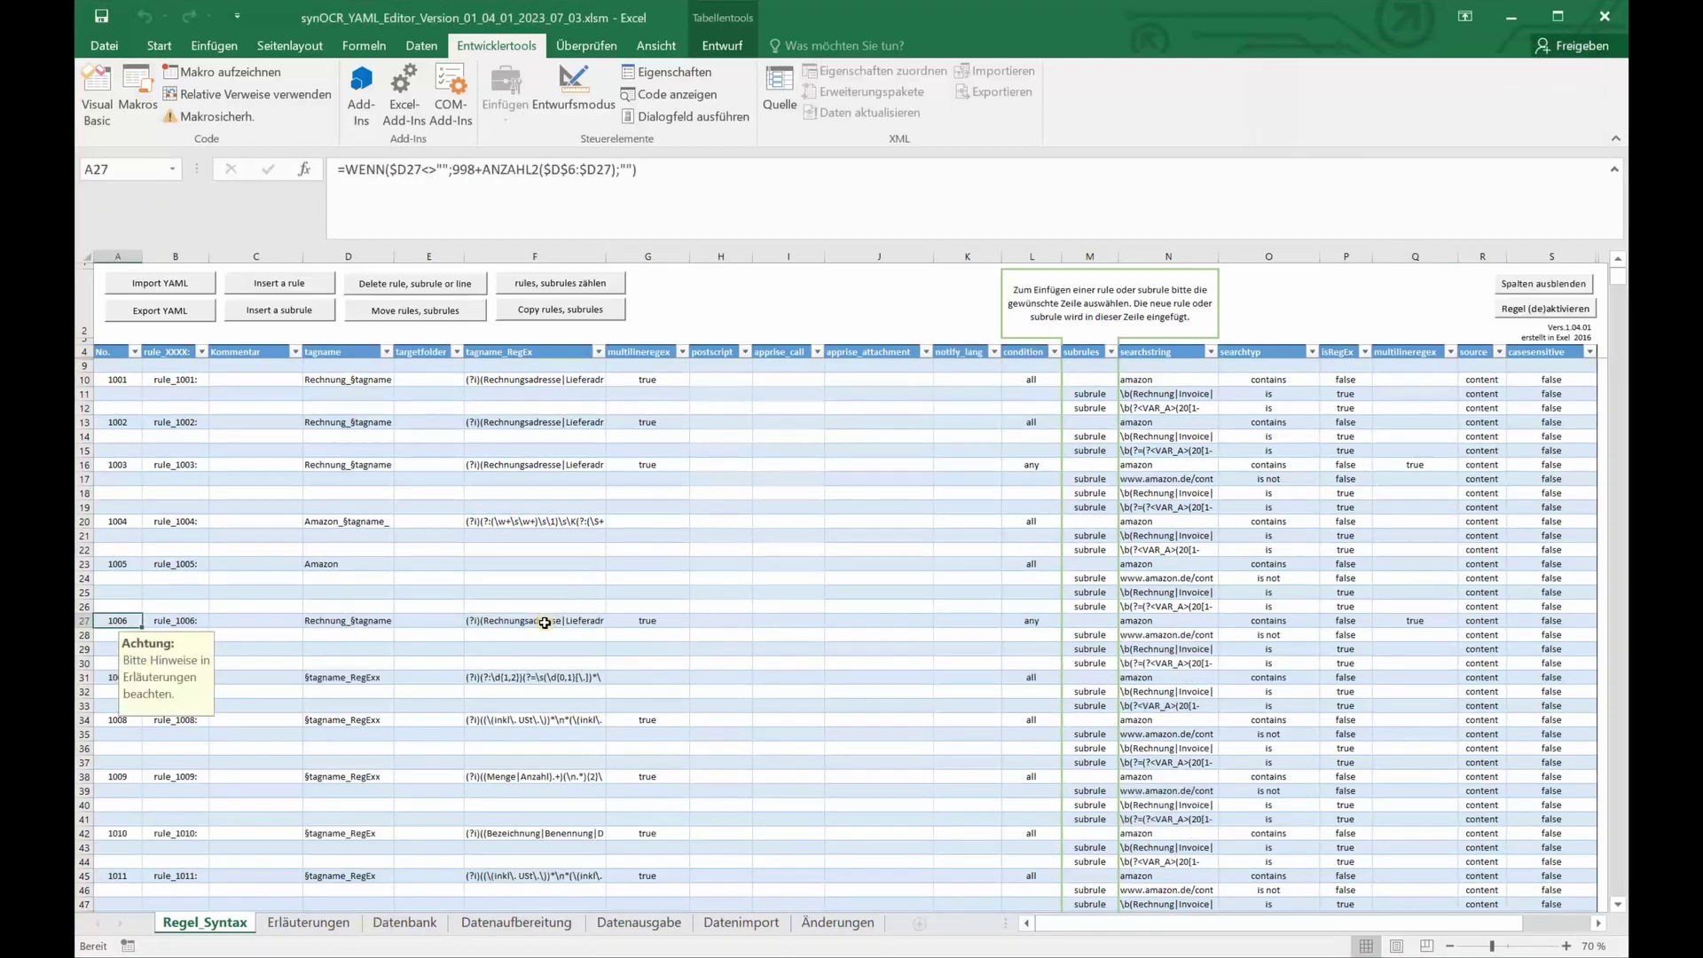
click(1551, 304)
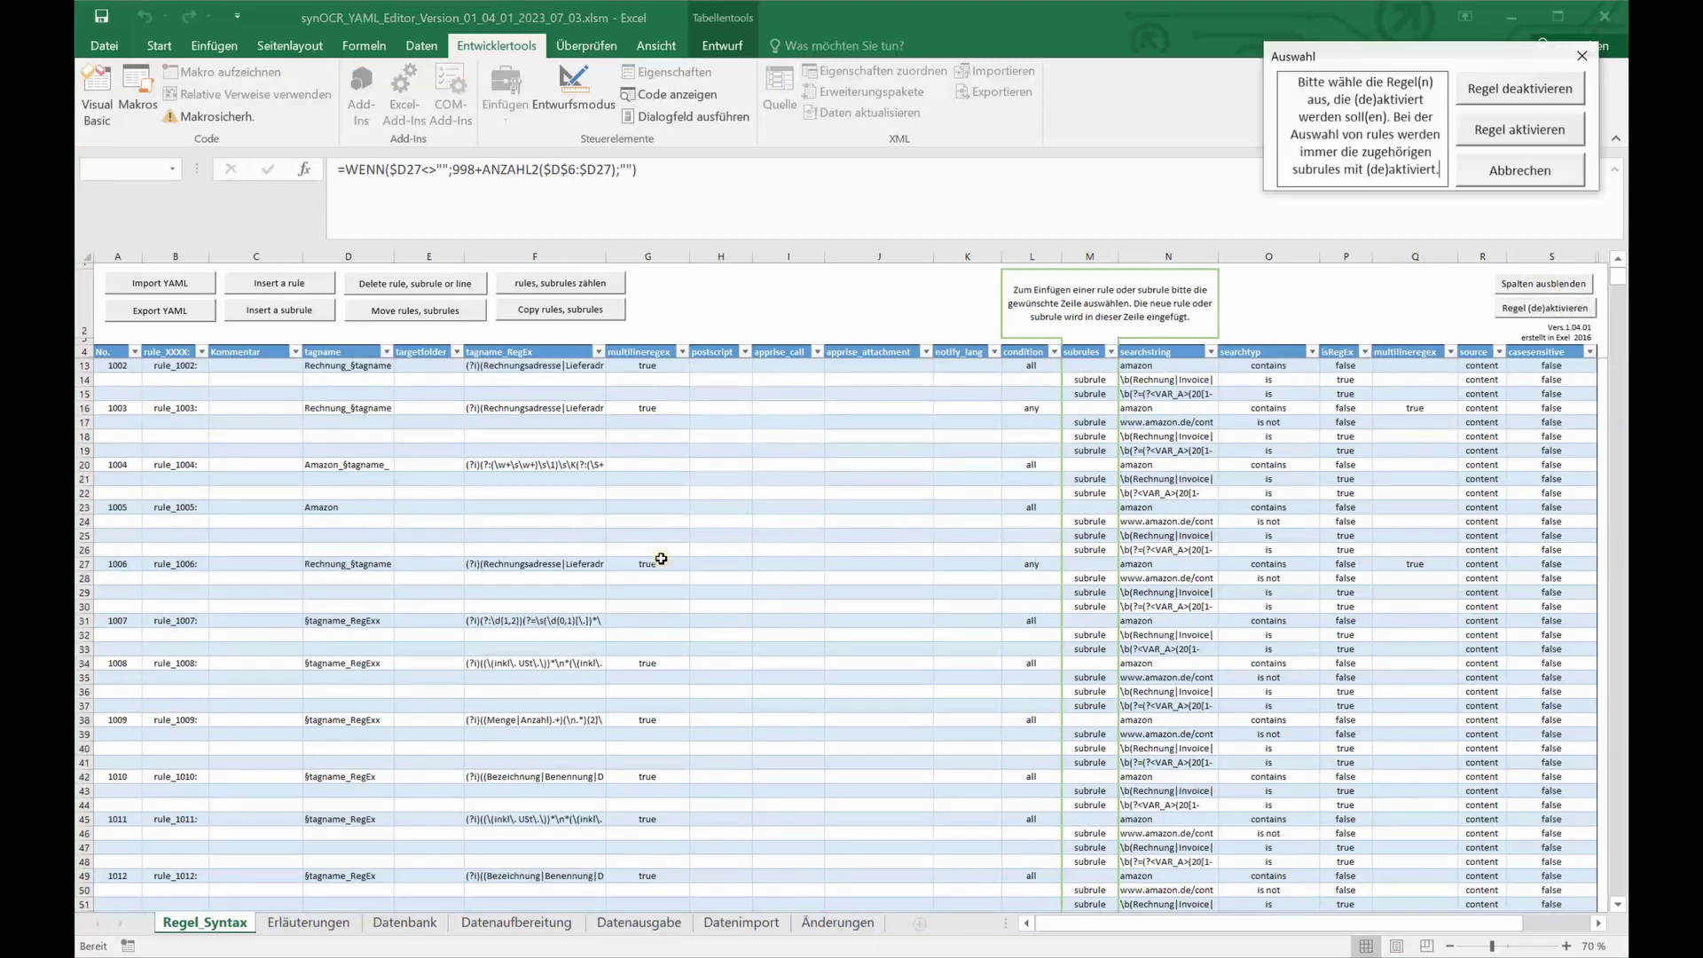
click(682, 567)
key(Return)
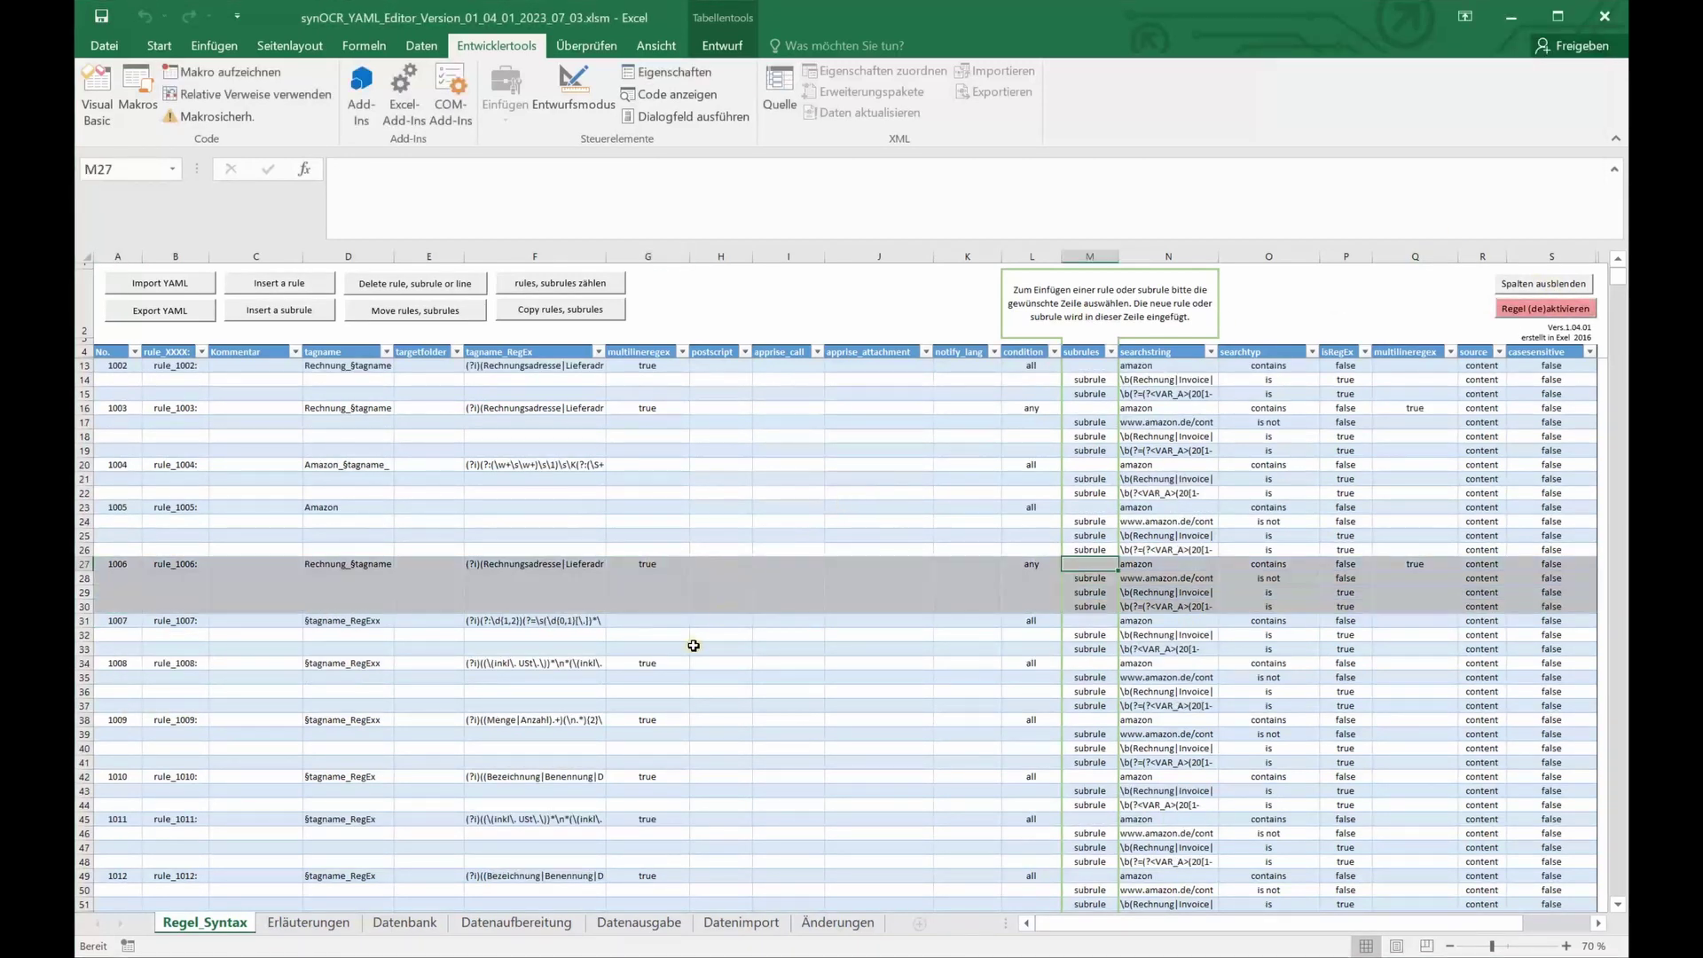
Step: Hide columns H through K of the rule table
click(1525, 284)
drag(722, 256, 968, 256)
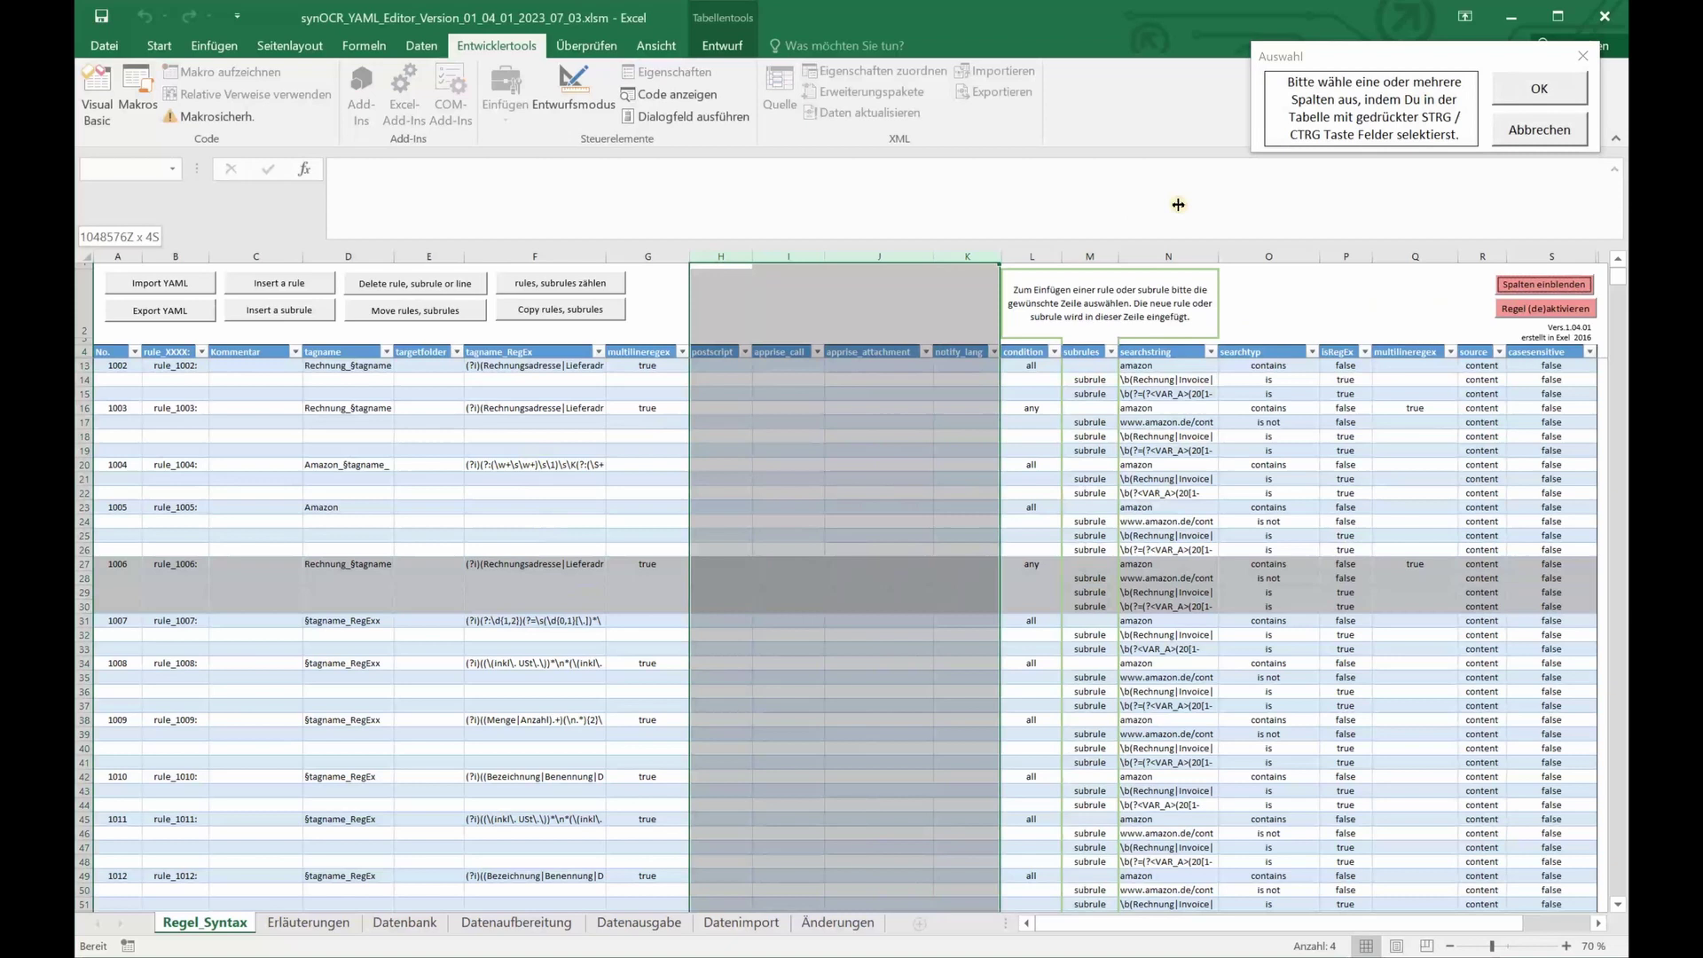
key(Return)
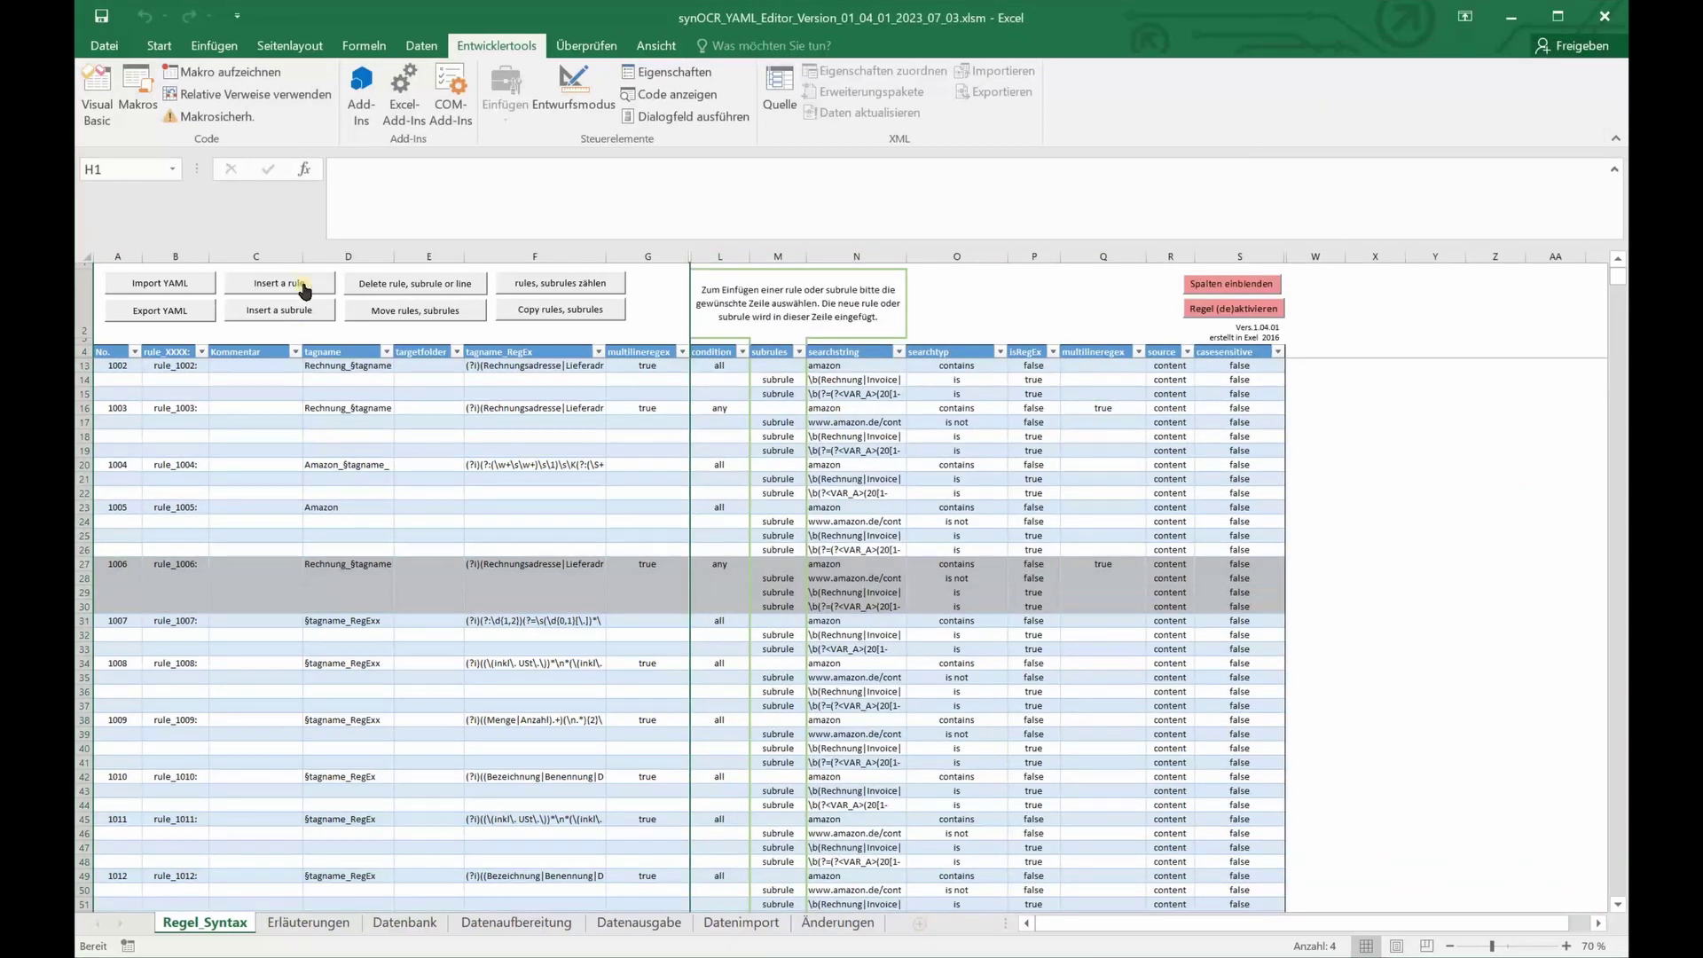
click(315, 421)
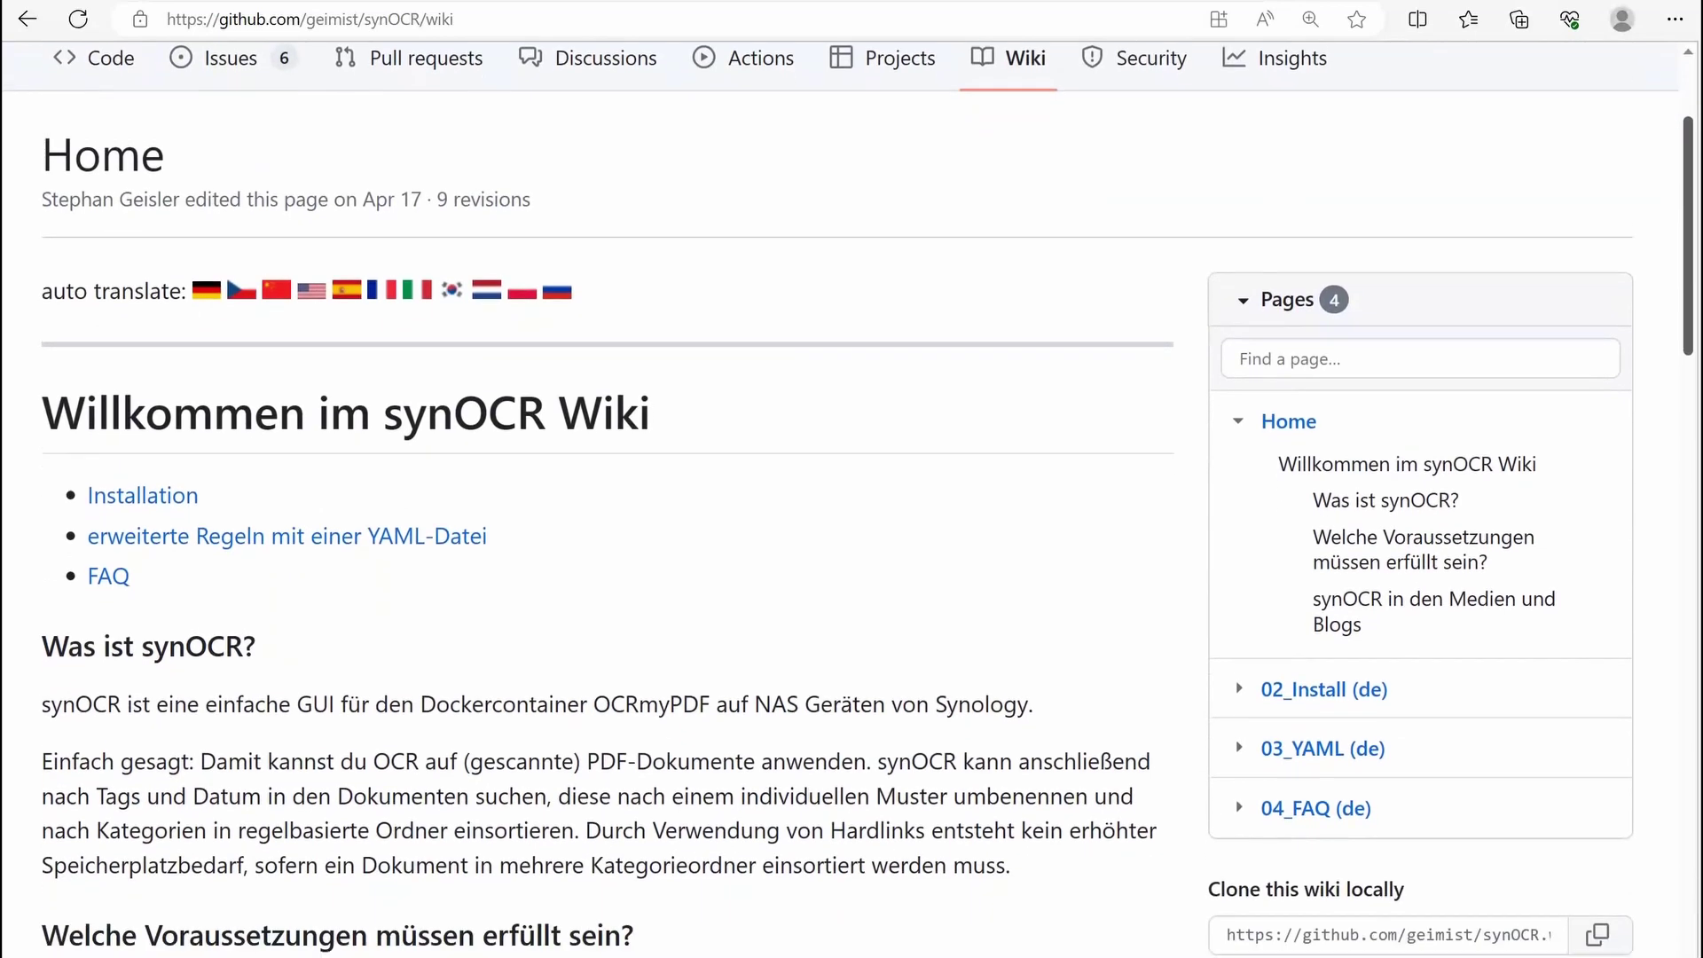
scroll(1688, 446, down, 3)
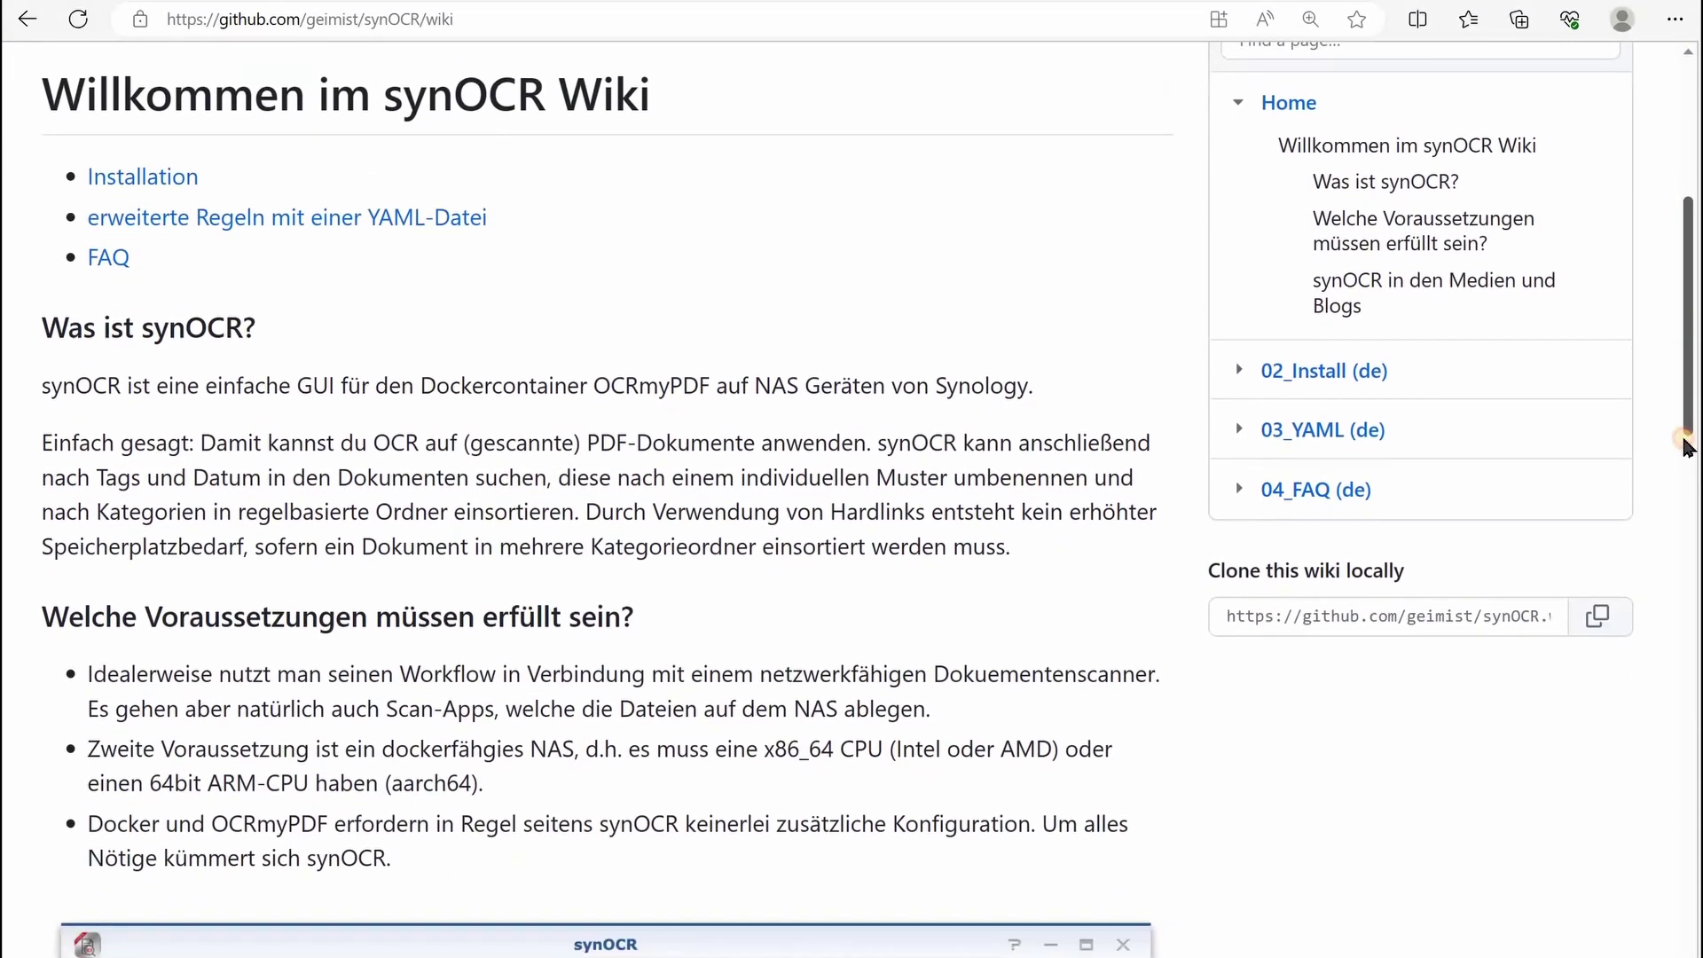
drag(1688, 446, 1694, 570)
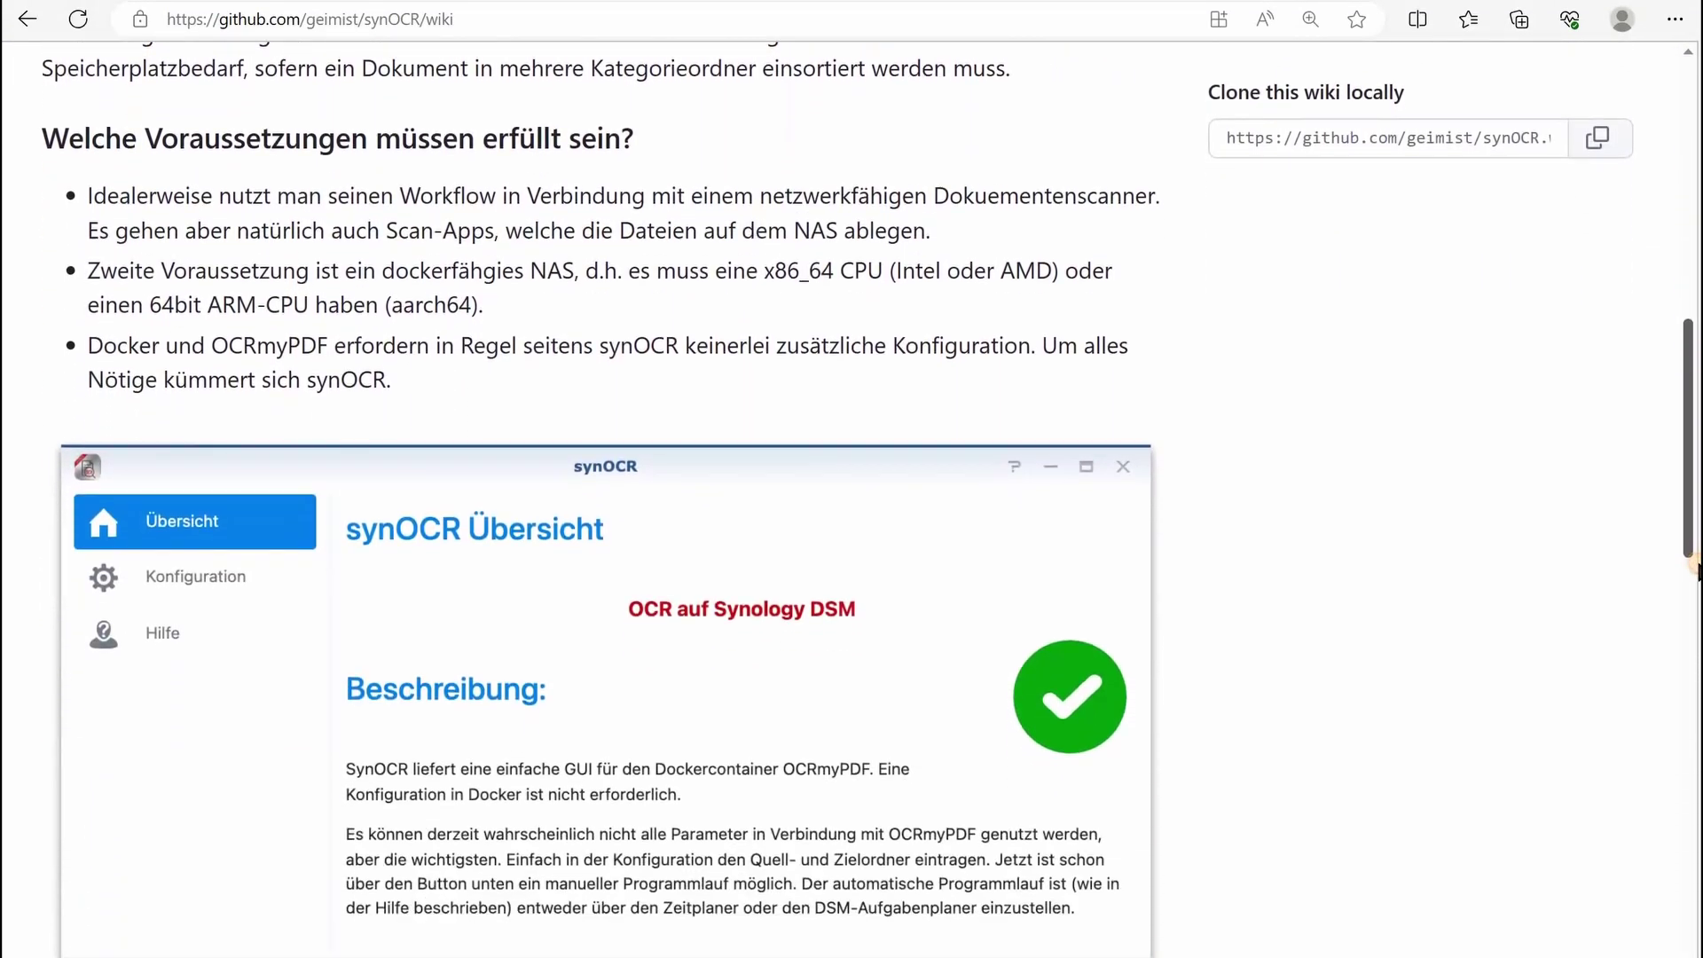
drag(1697, 571, 1696, 879)
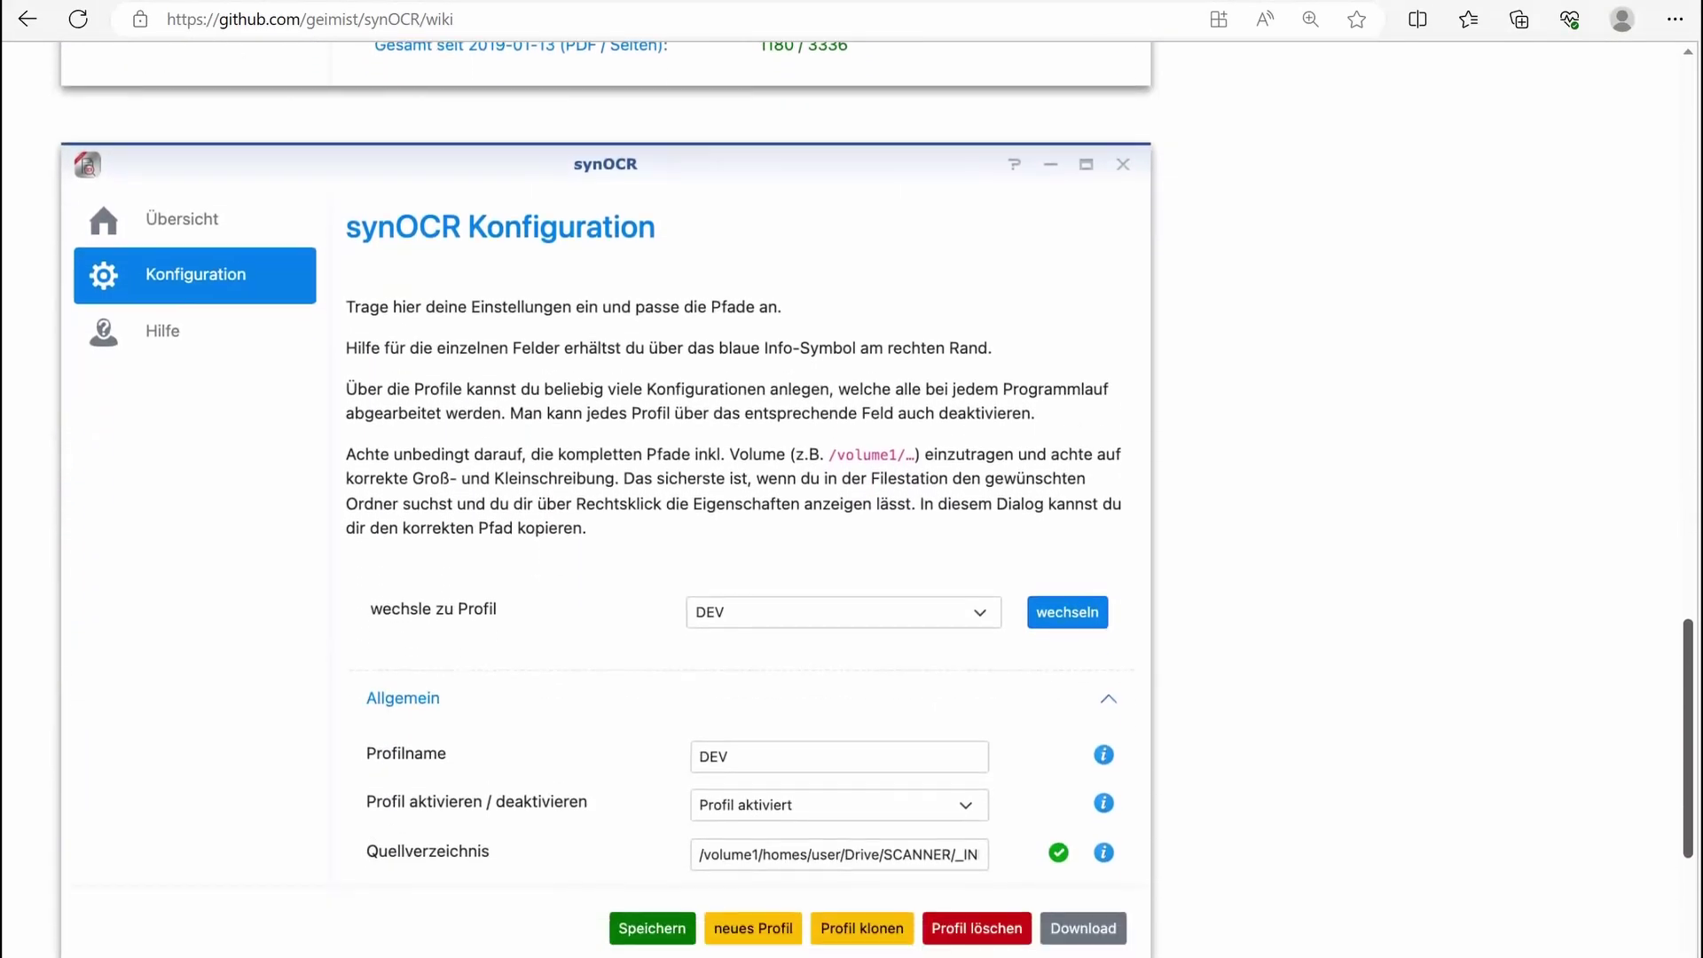
drag(1689, 739, 1688, 845)
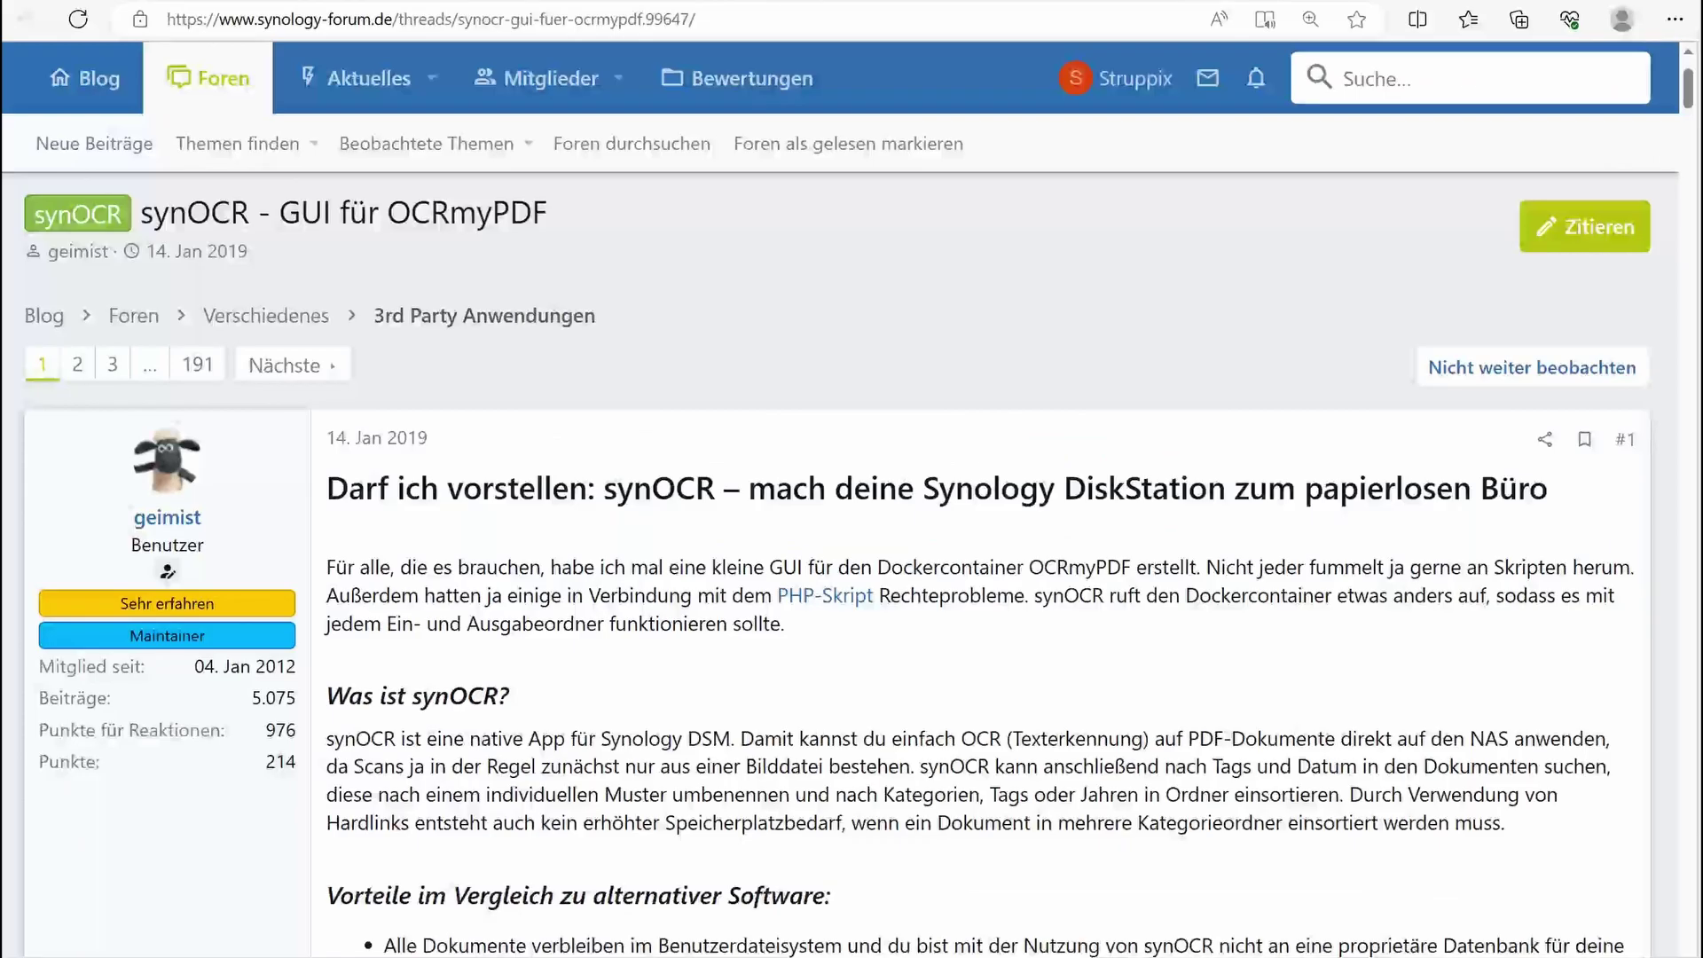
drag(1691, 85, 1690, 88)
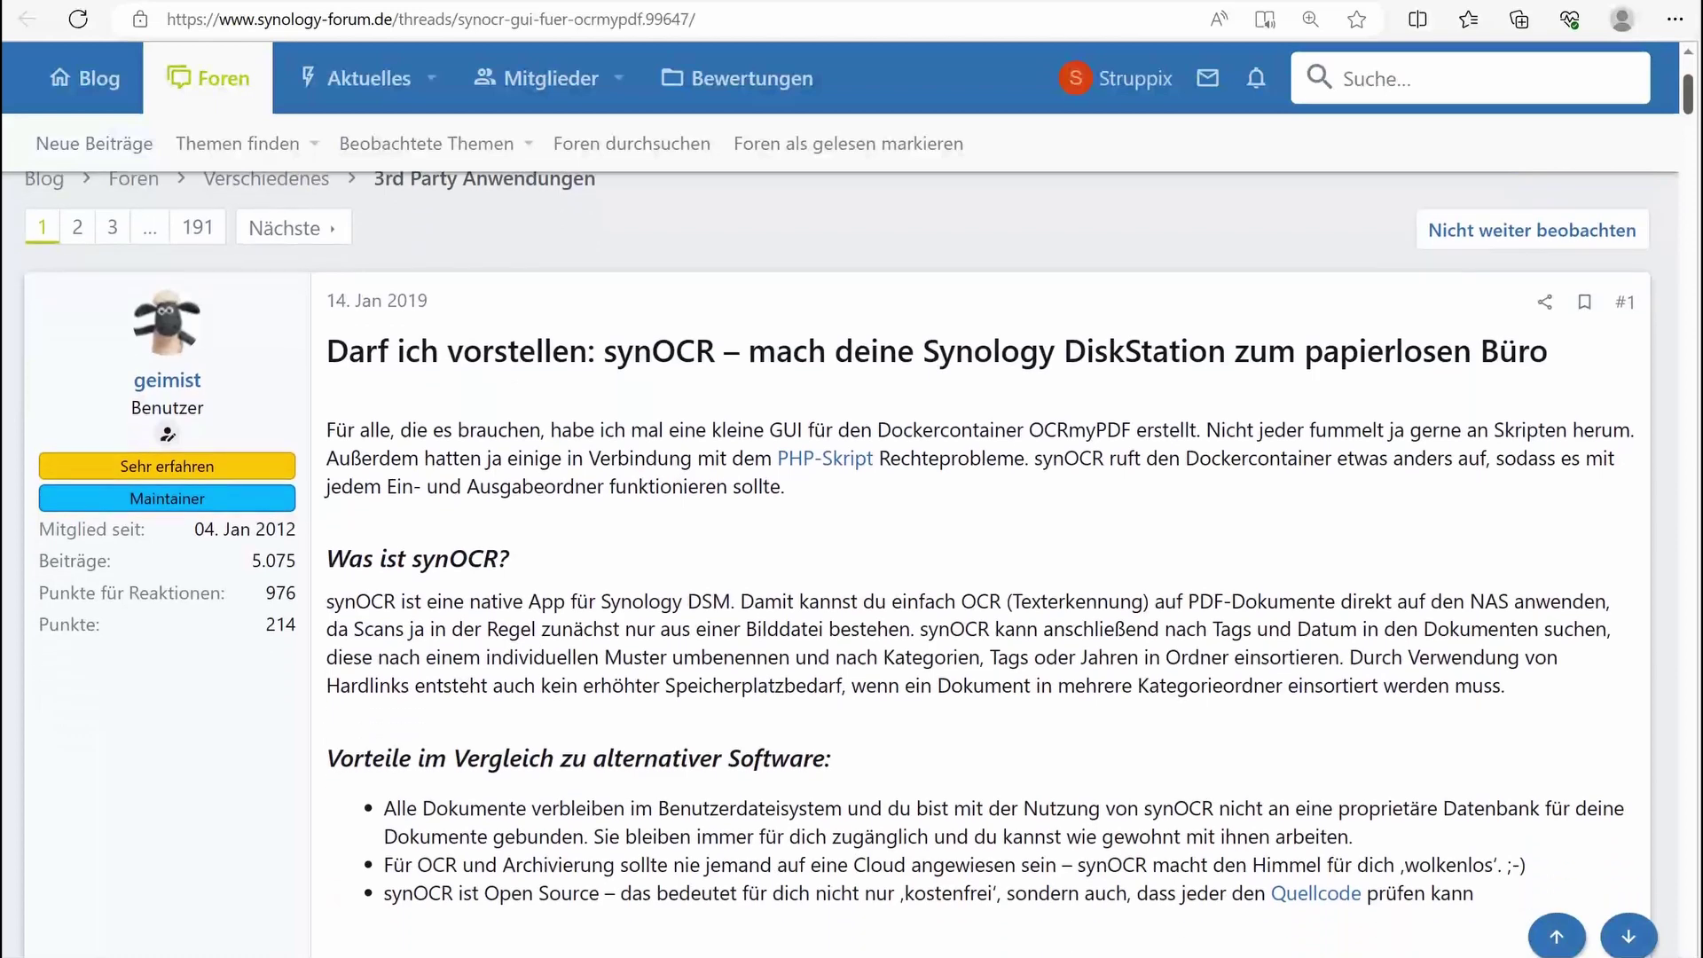
scroll(851, 559, down, 1)
scroll(853, 559, down, 2)
scroll(852, 559, down, 1)
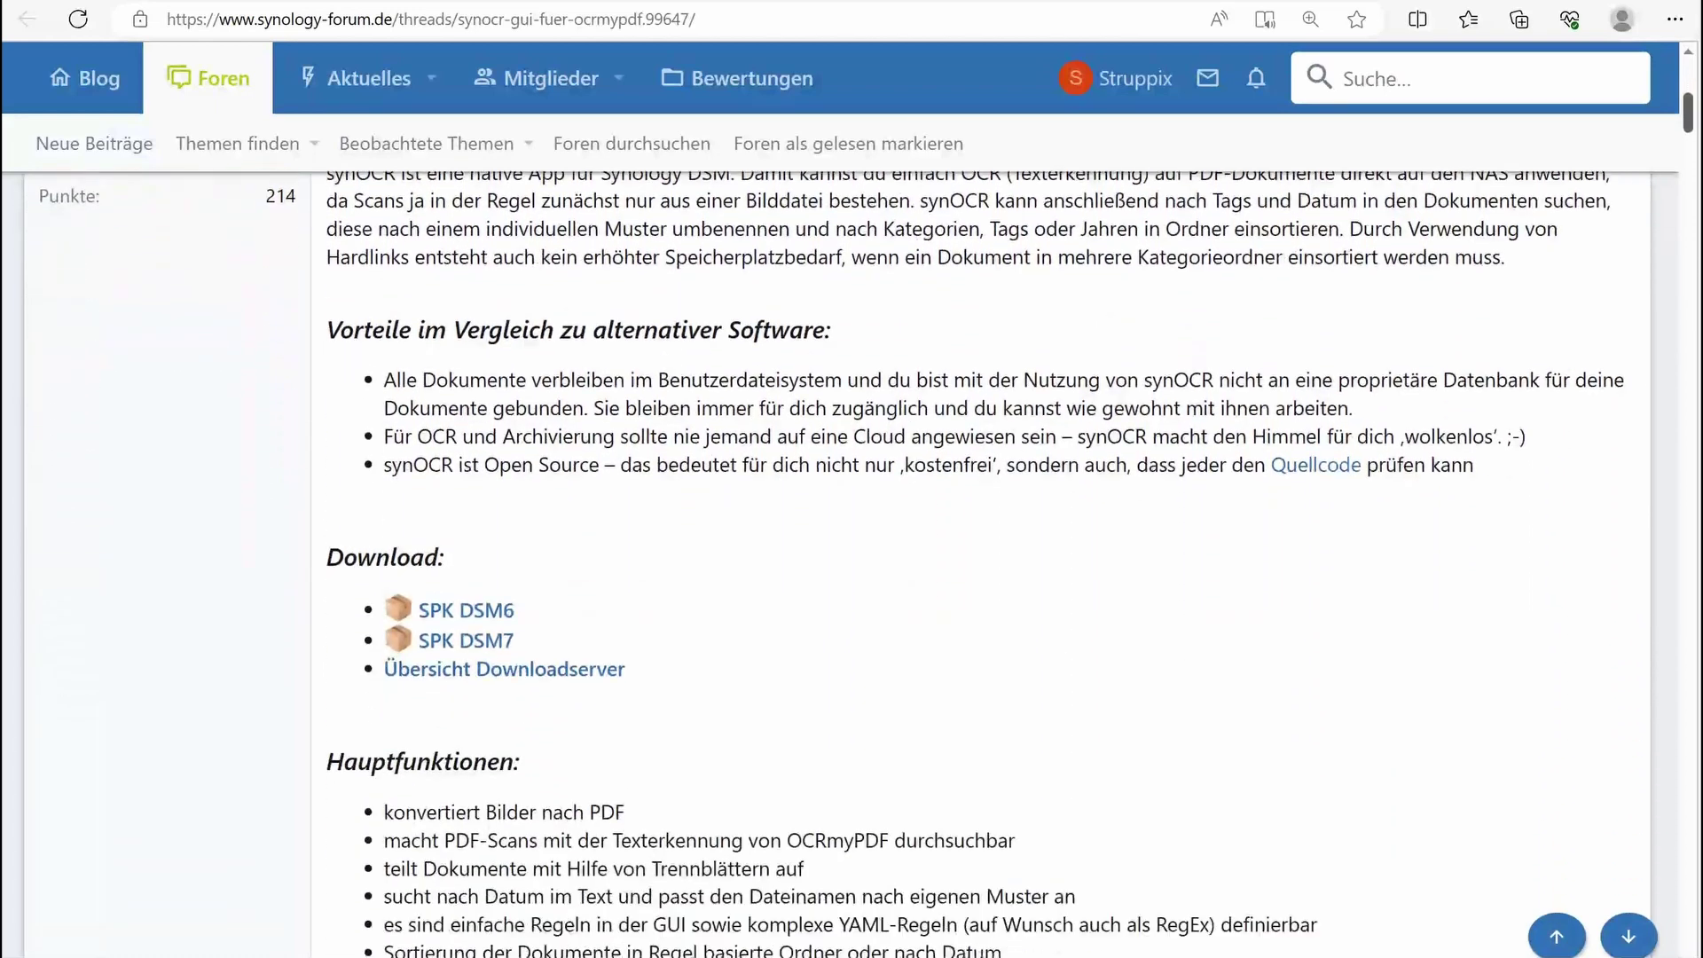
scroll(851, 559, down, 1)
scroll(852, 559, down, 1)
scroll(852, 559, down, 1)
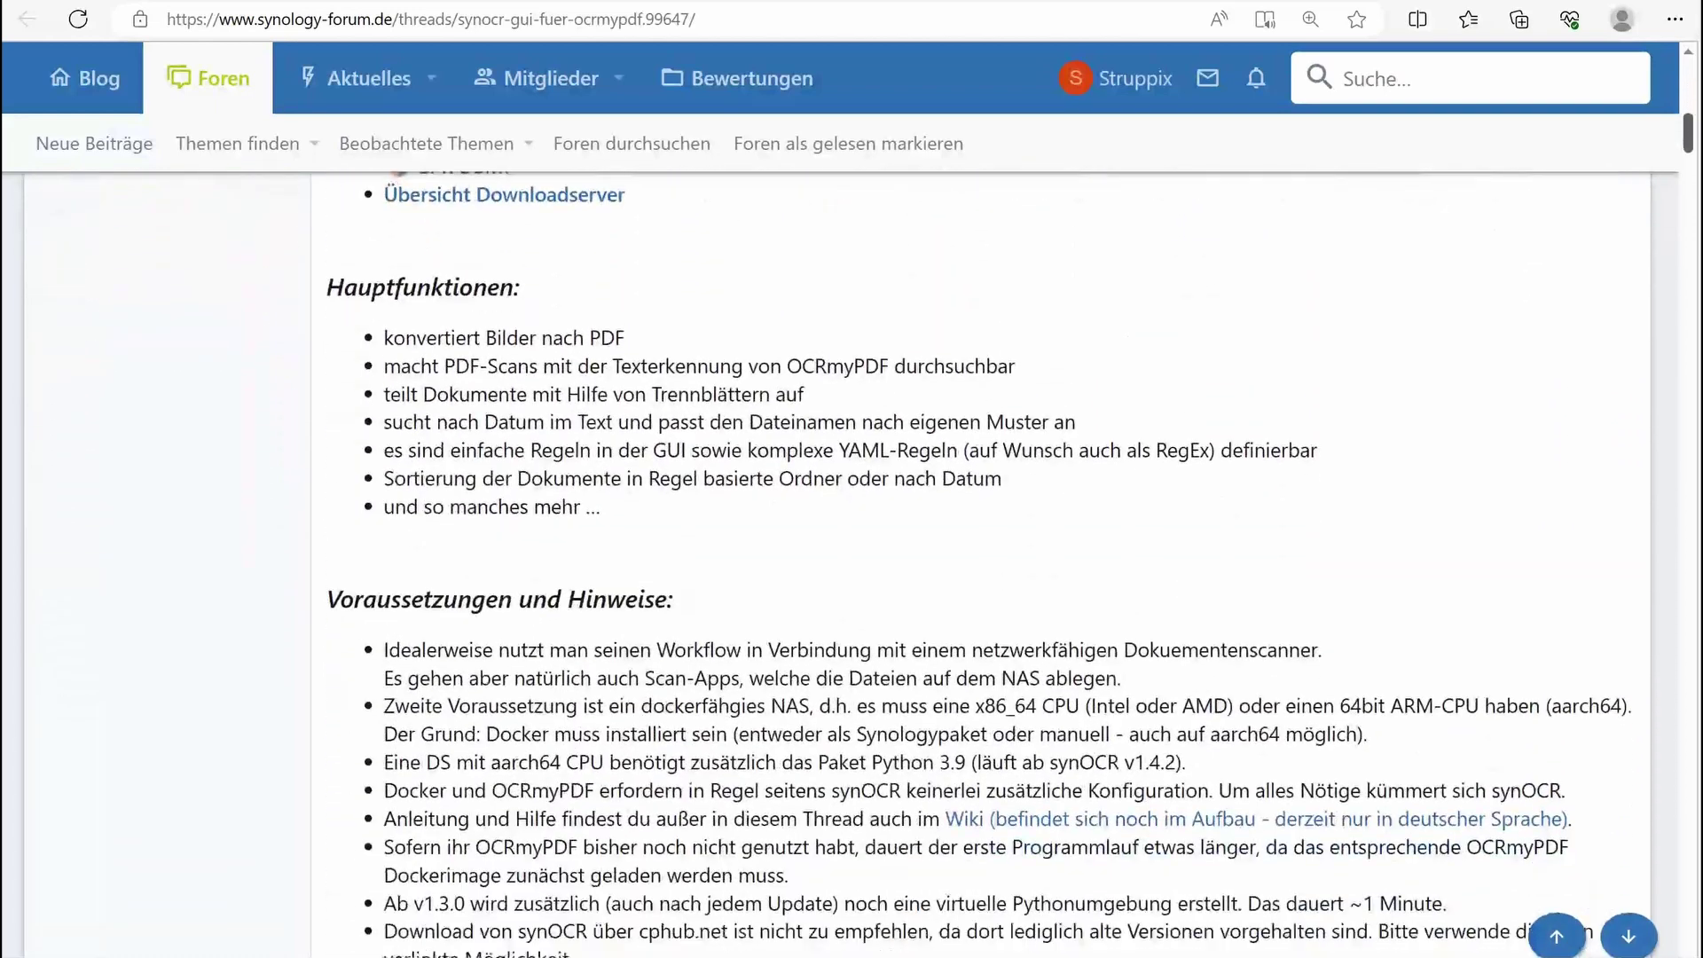
scroll(852, 560, down, 1)
scroll(852, 559, down, 1)
scroll(852, 559, down, 1)
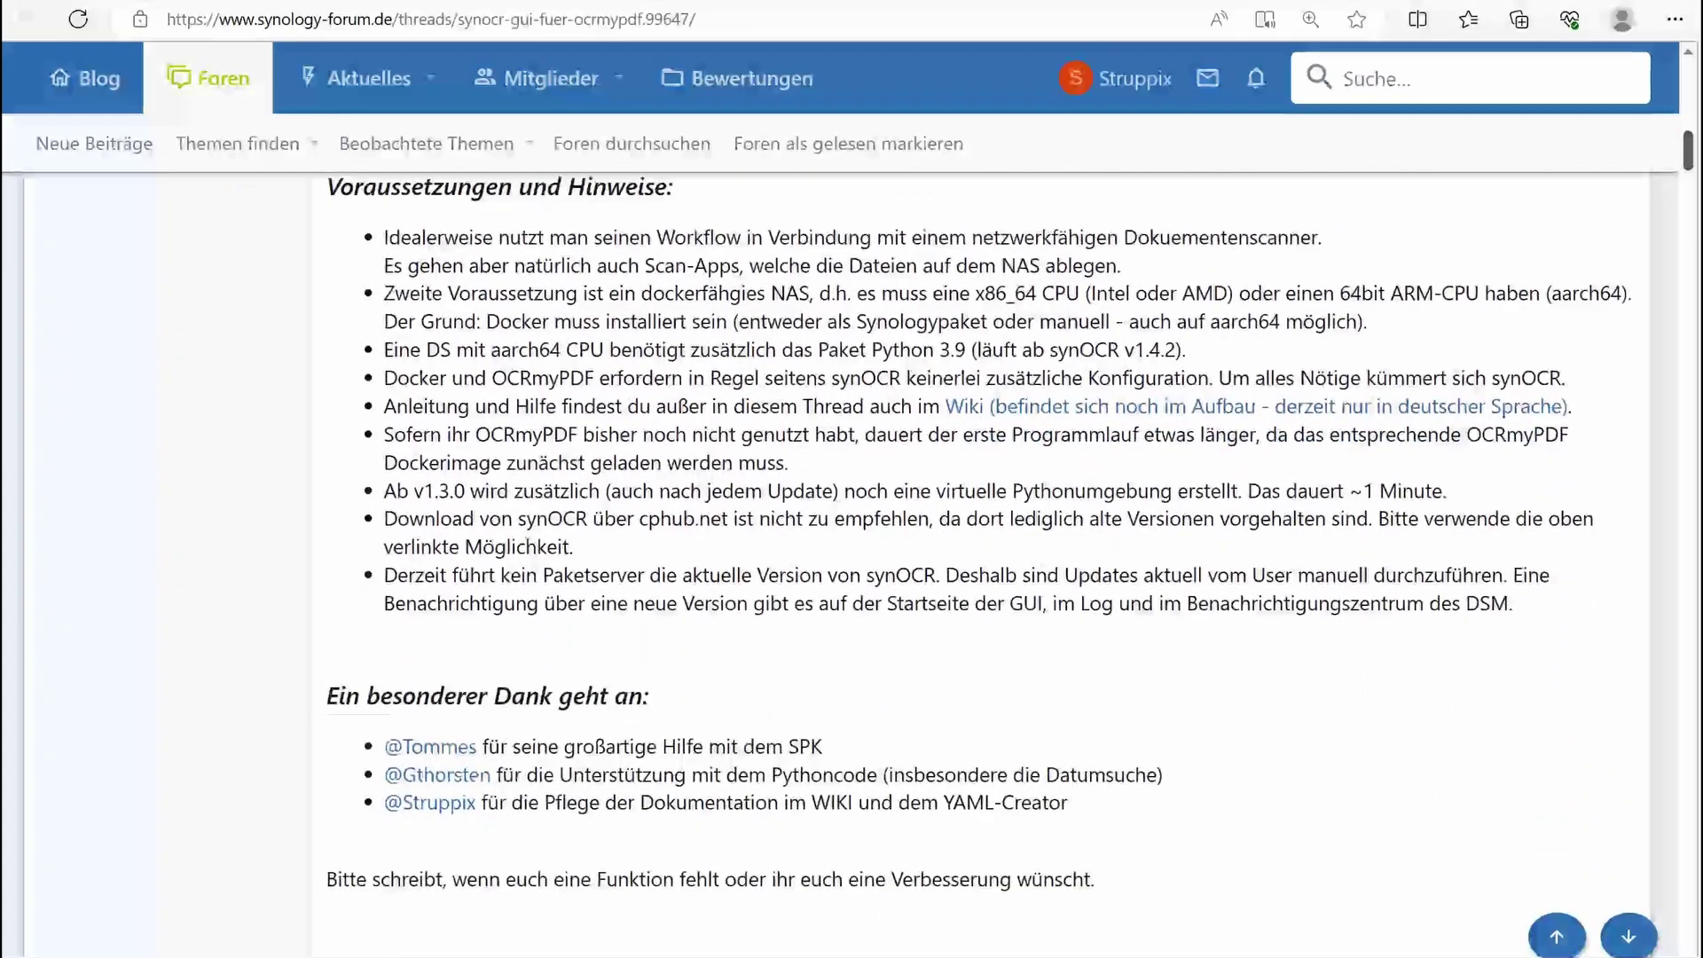
scroll(851, 559, down, 1)
scroll(1692, 293, down, 1)
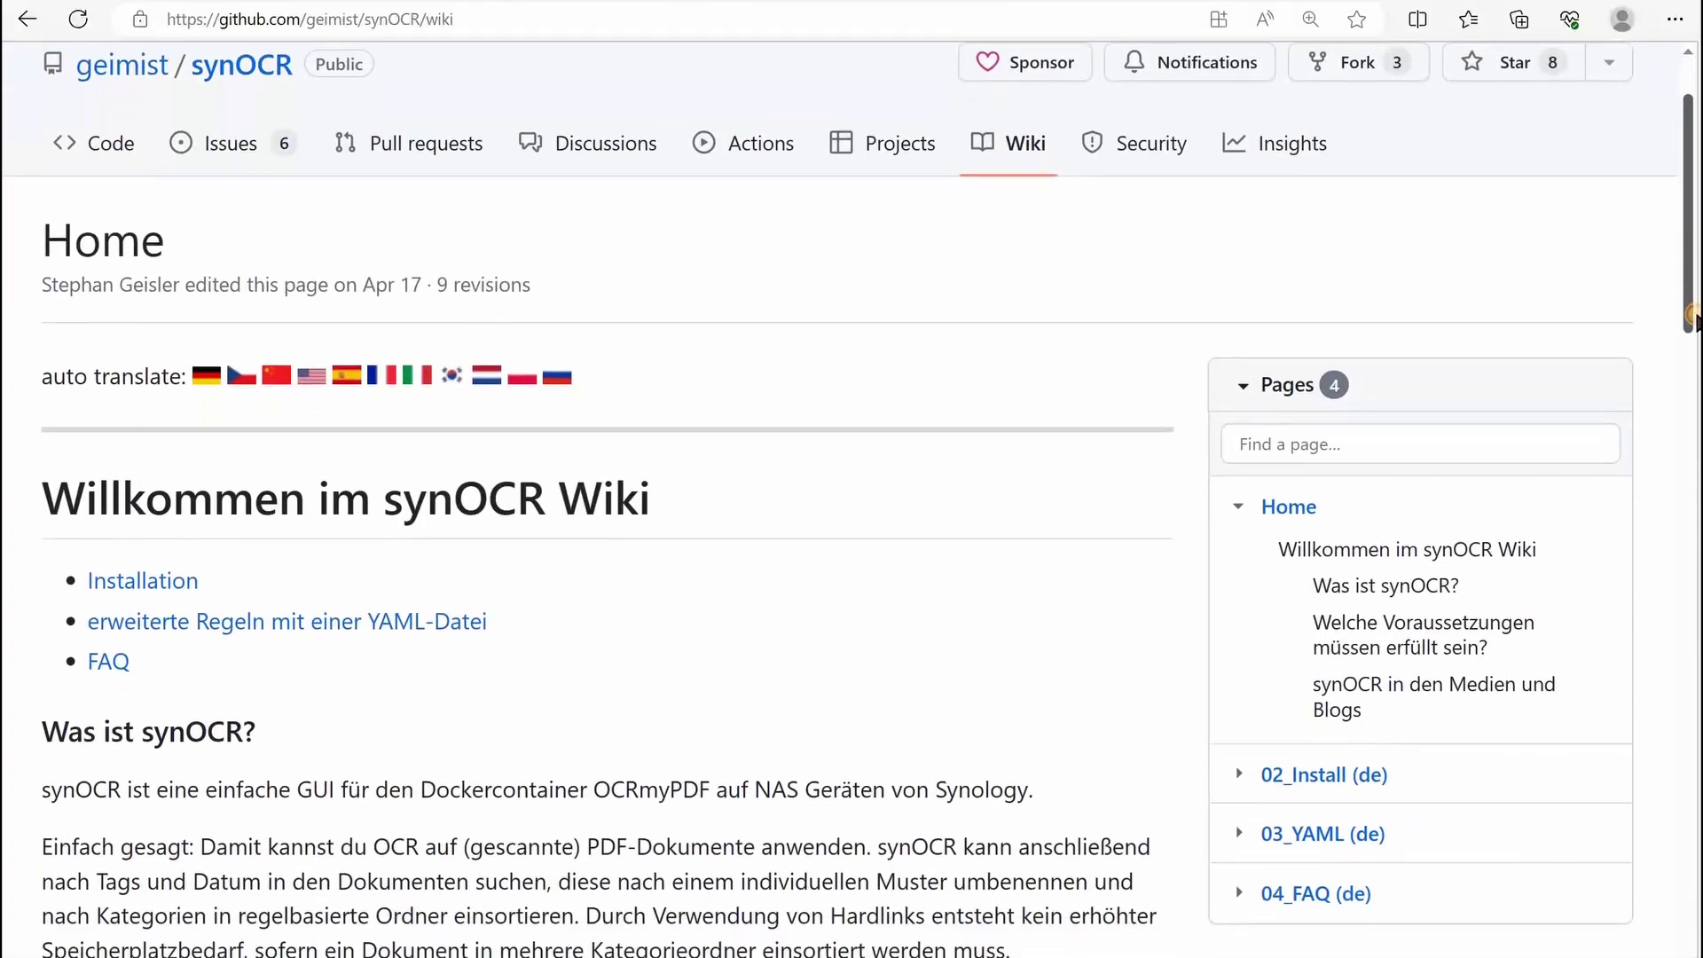
scroll(1691, 293, down, 1)
scroll(1691, 294, down, 1)
scroll(1692, 293, down, 1)
scroll(853, 506, down, 1)
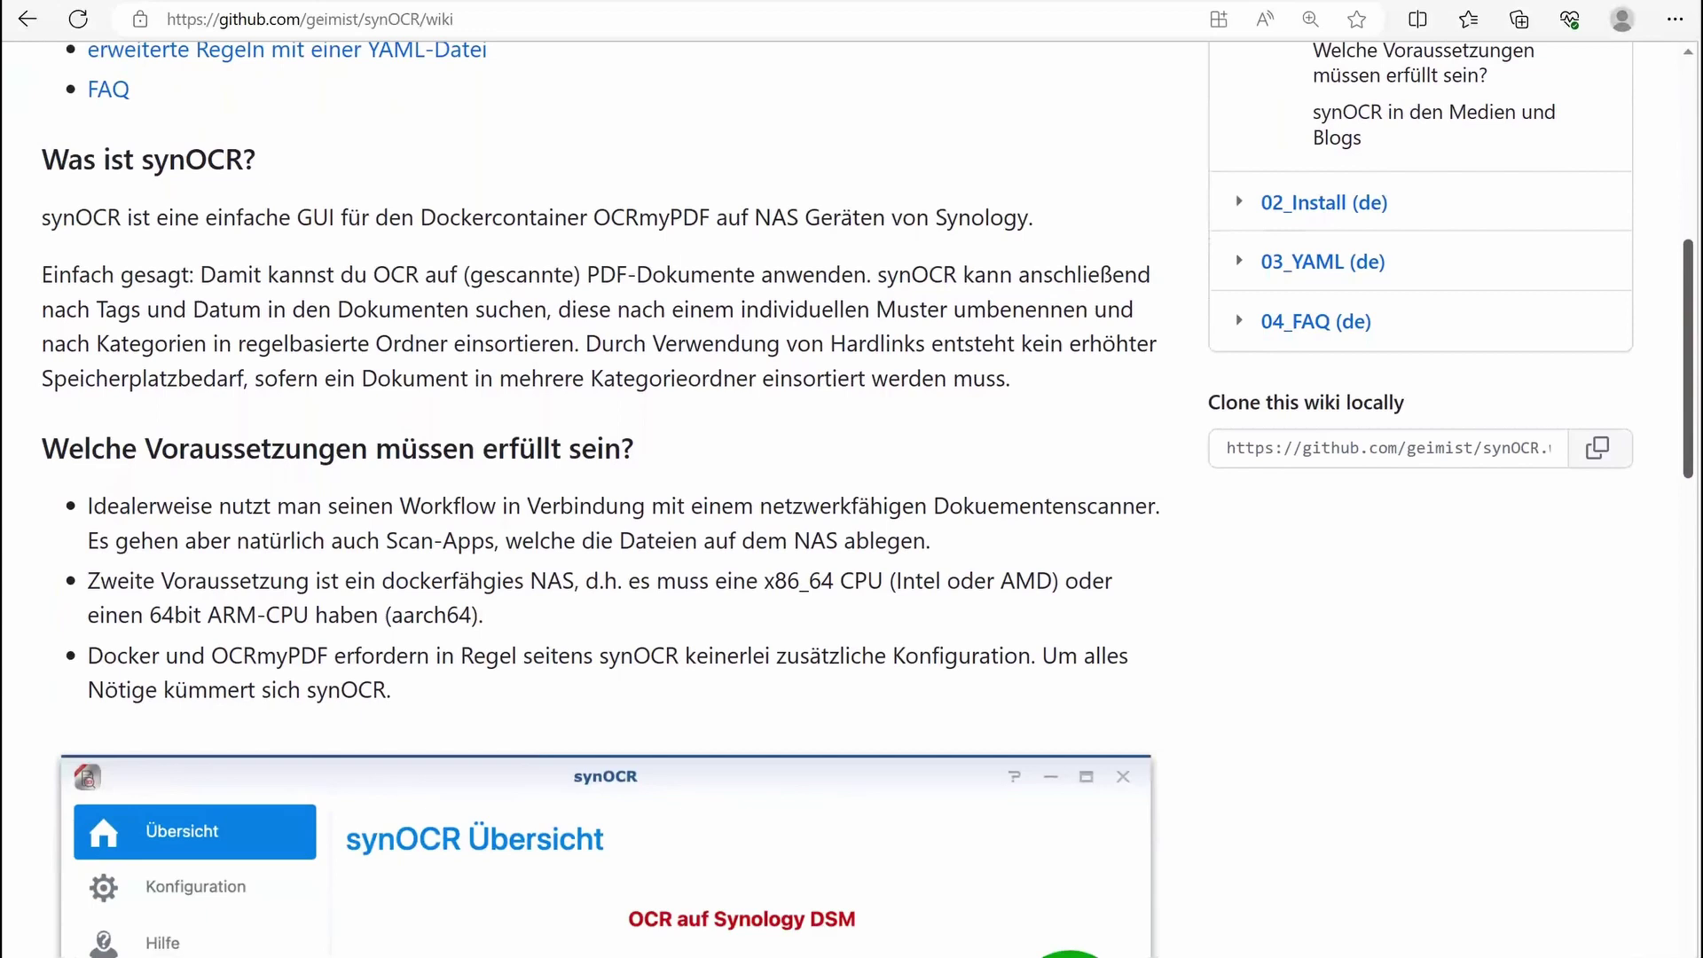
scroll(851, 506, down, 2)
scroll(851, 507, down, 1)
scroll(852, 506, down, 1)
scroll(852, 505, down, 2)
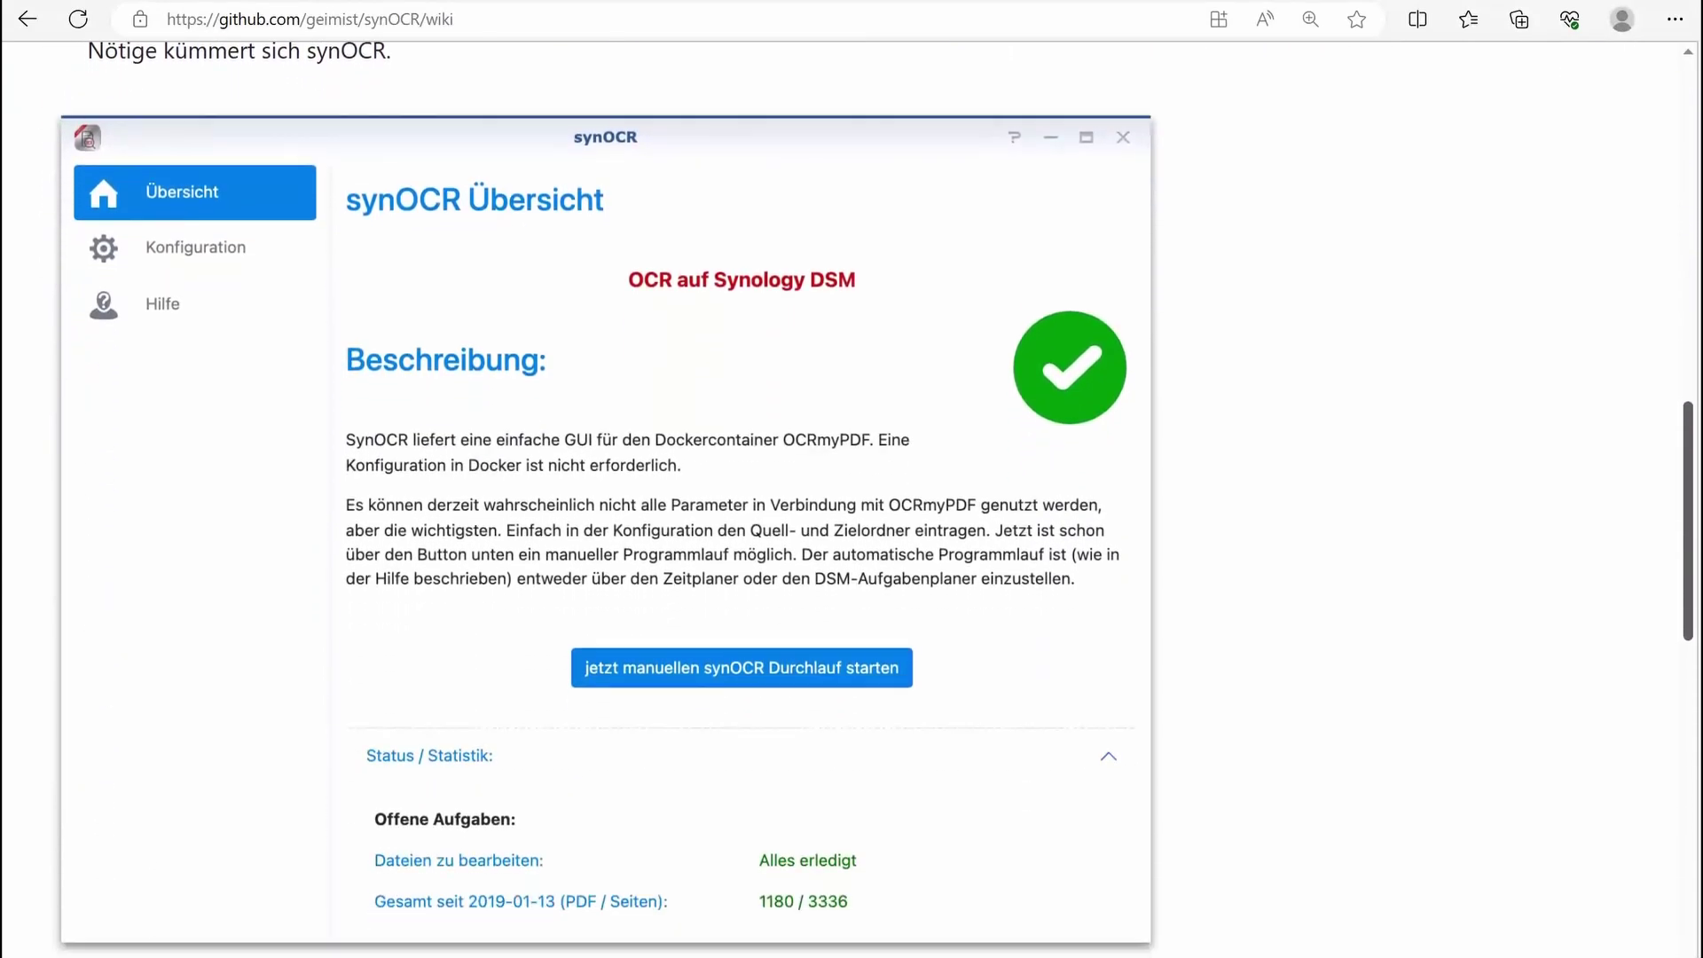
scroll(852, 505, down, 1)
scroll(853, 506, down, 1)
scroll(852, 506, down, 1)
scroll(852, 506, down, 1)
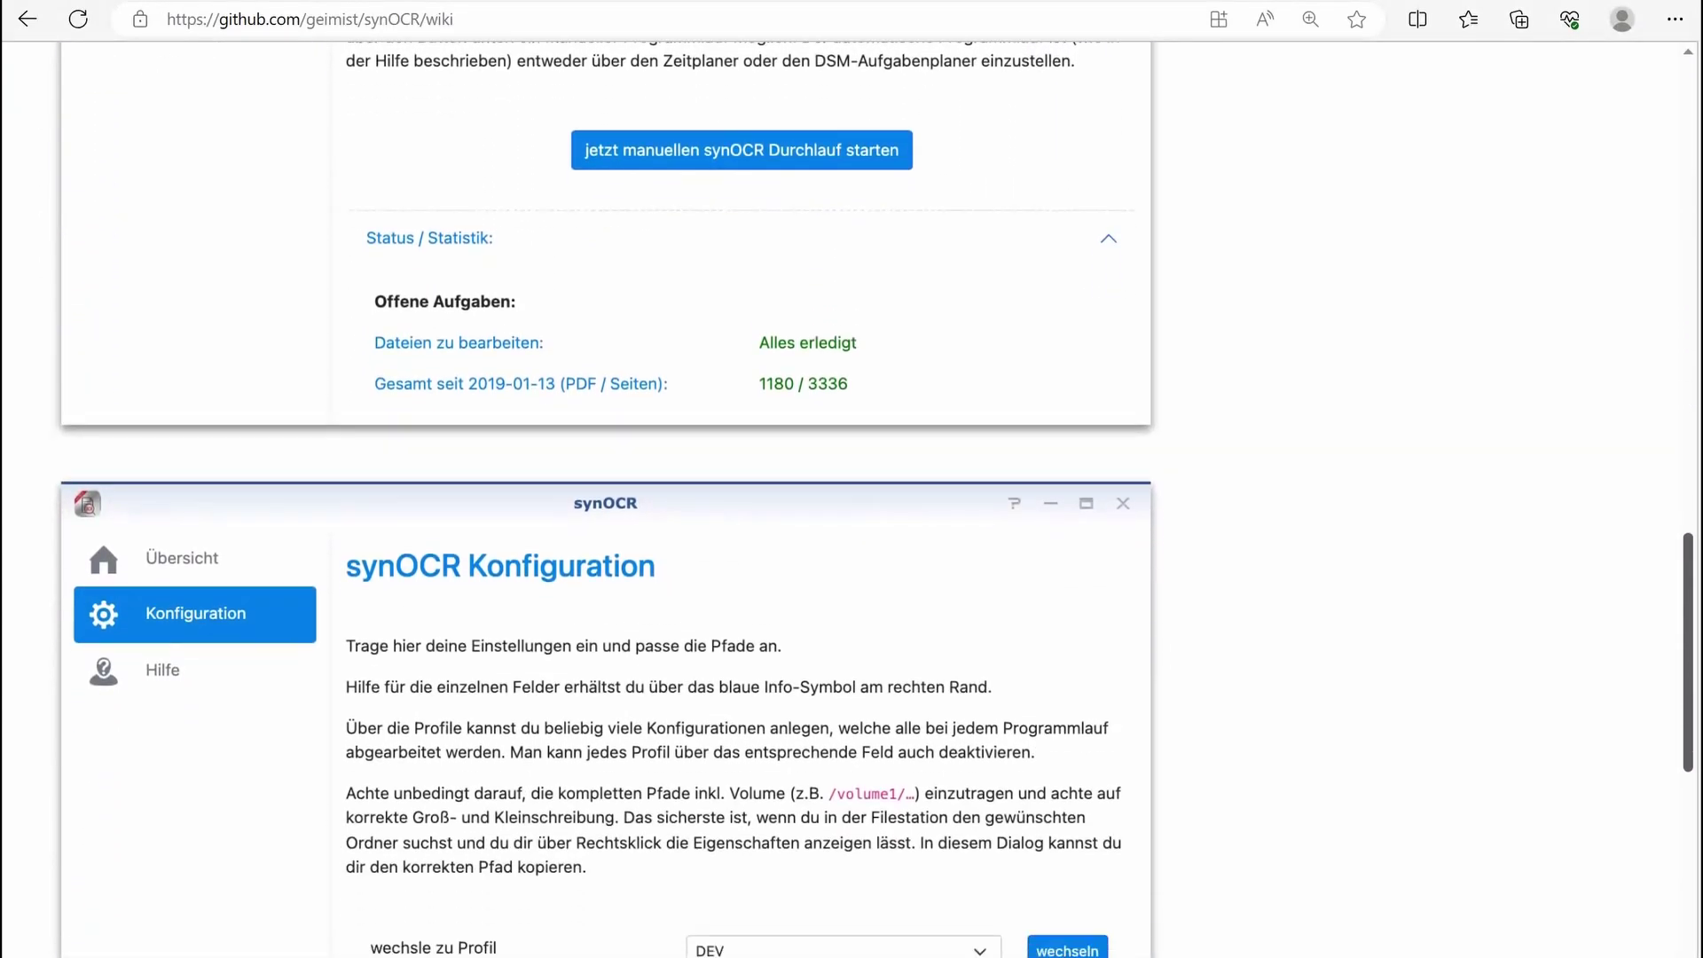
scroll(852, 505, down, 1)
scroll(852, 505, down, 1)
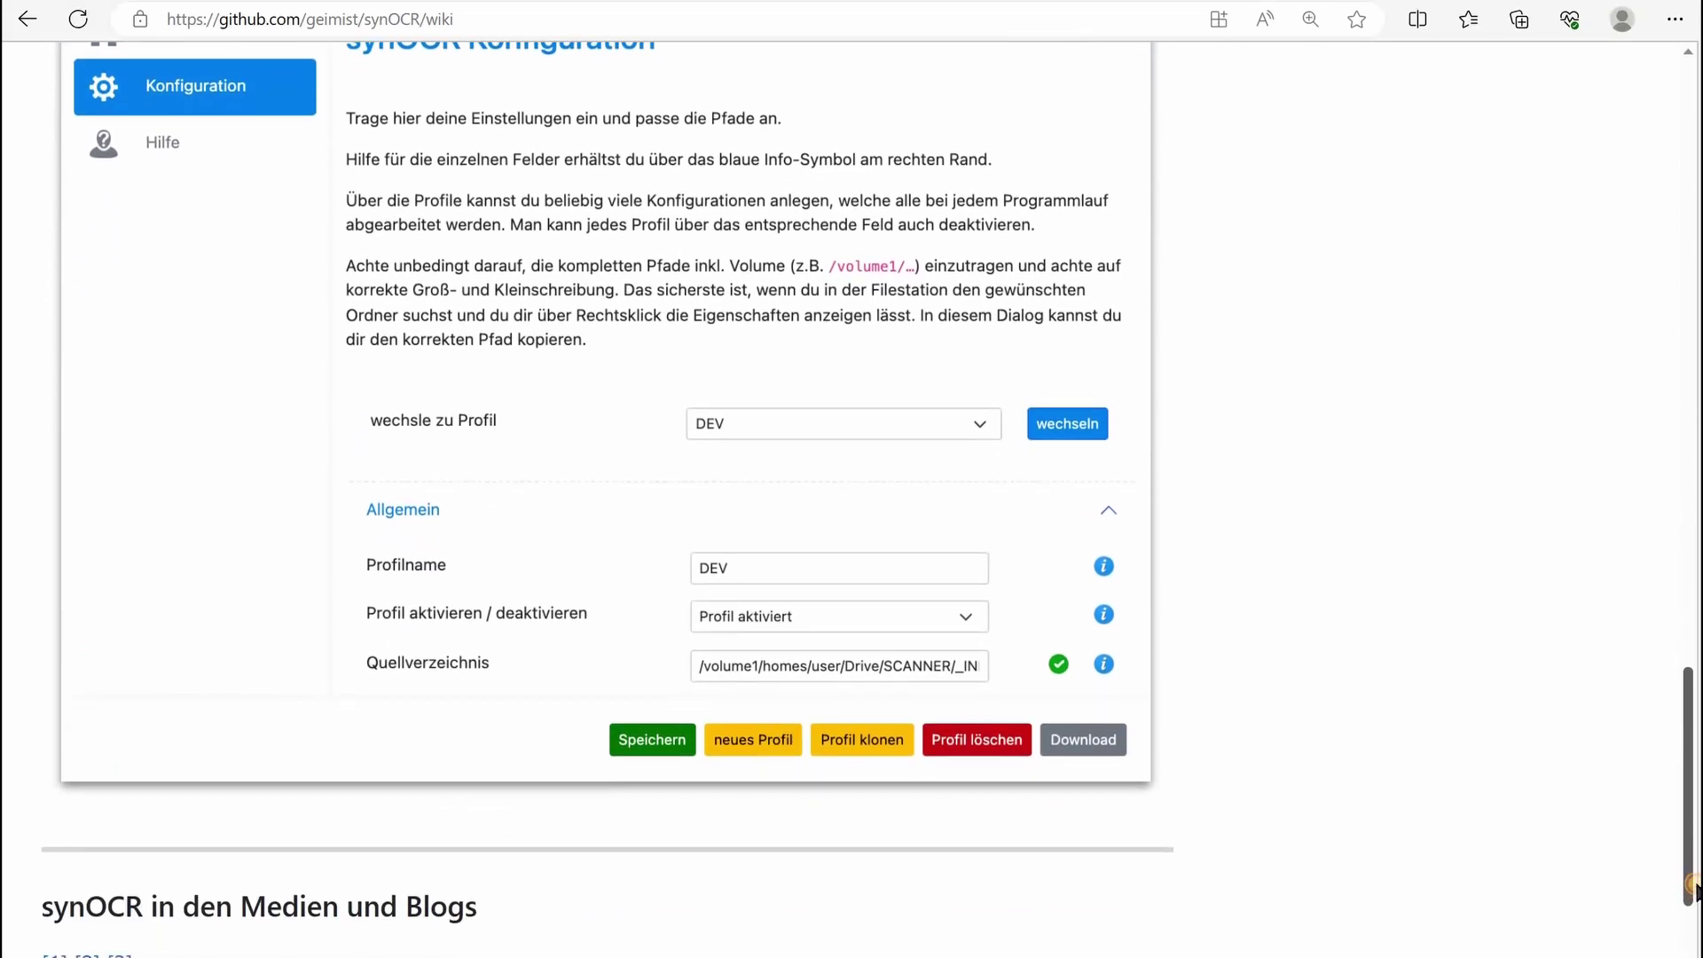
scroll(853, 506, down, 1)
scroll(853, 506, down, 1)
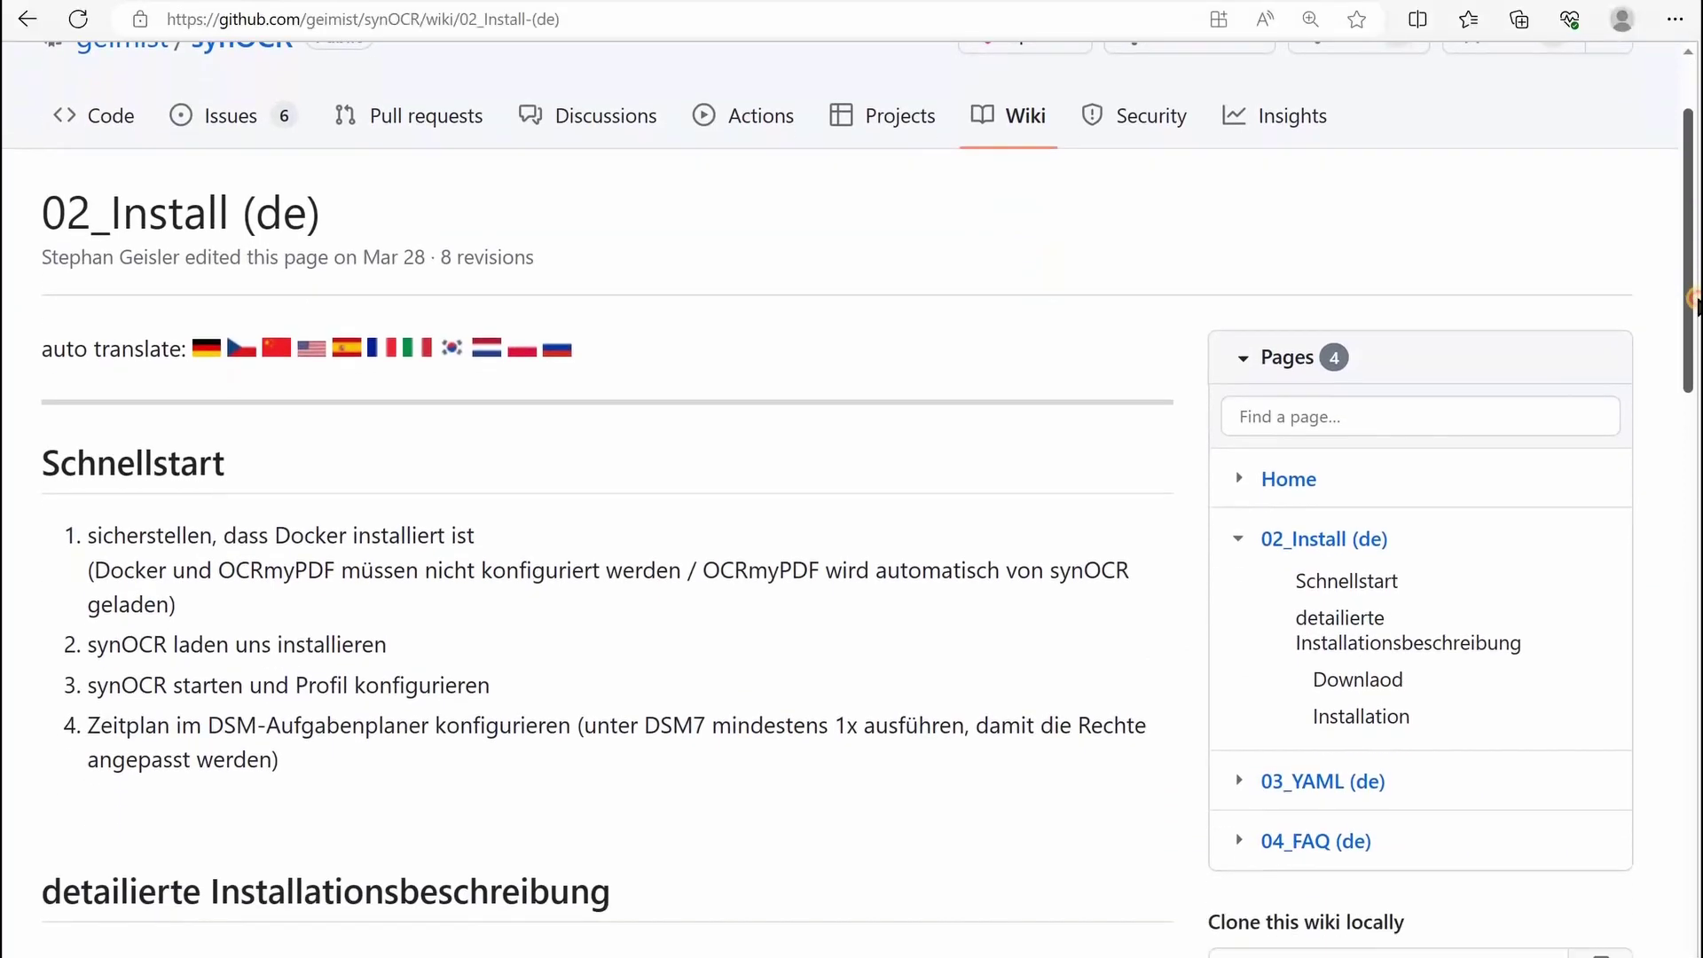
scroll(852, 506, down, 1)
scroll(851, 506, down, 1)
scroll(852, 505, down, 1)
scroll(852, 506, down, 1)
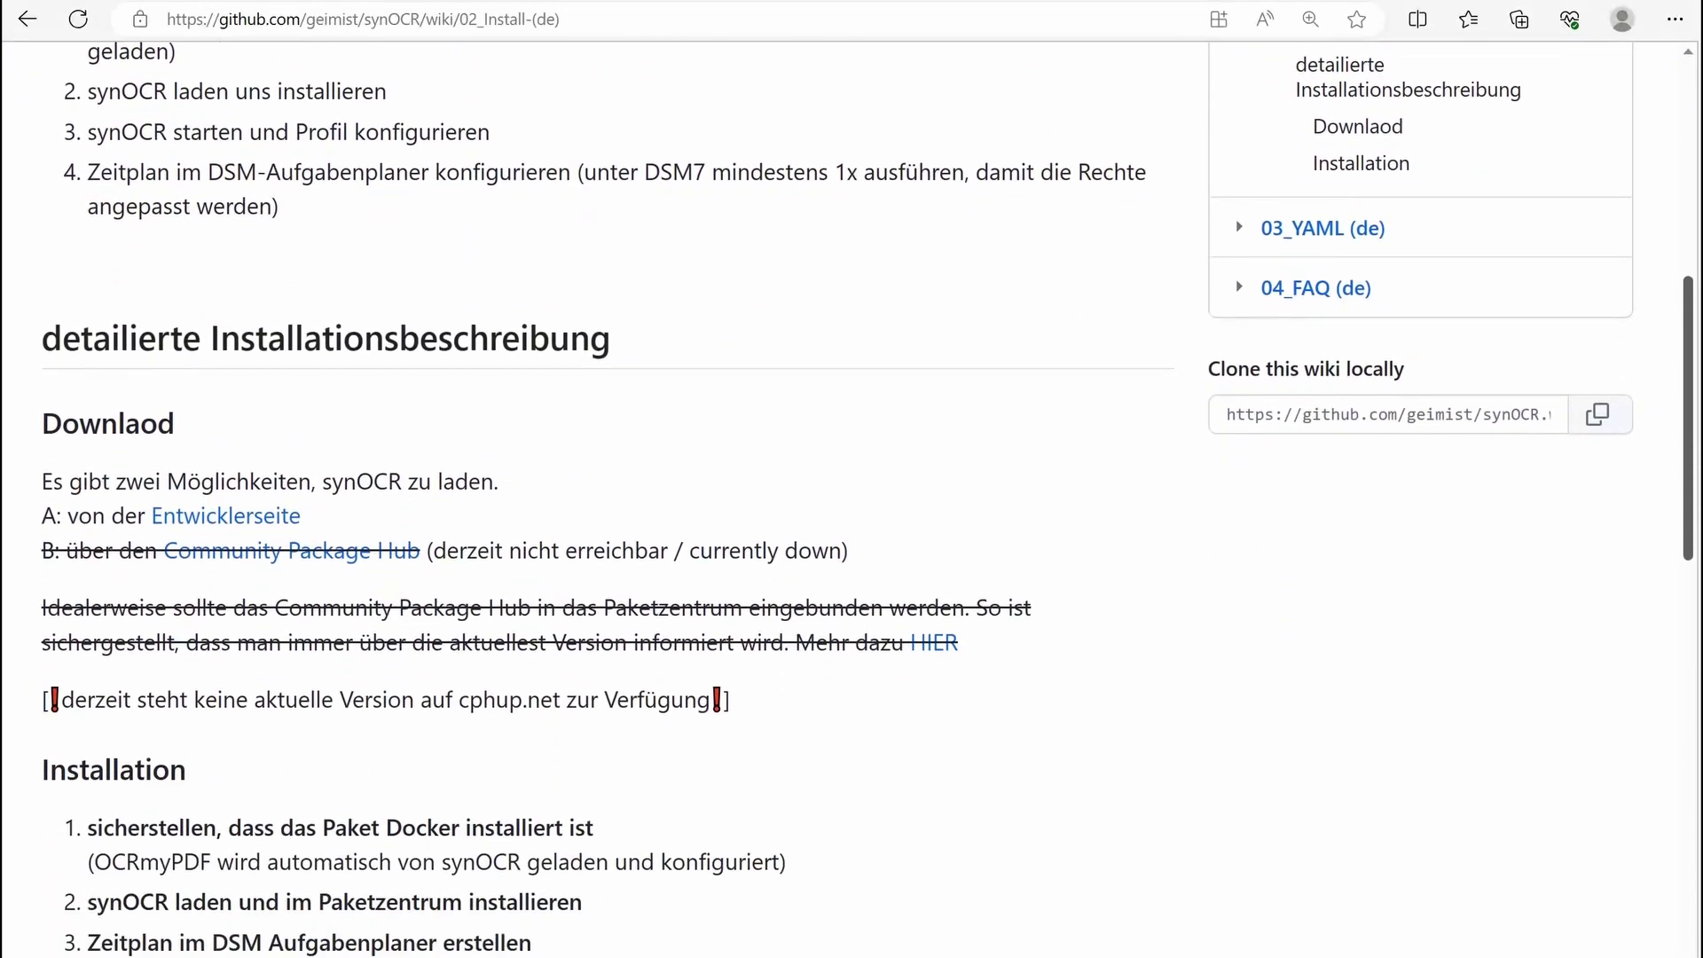
scroll(852, 505, down, 1)
scroll(852, 506, down, 1)
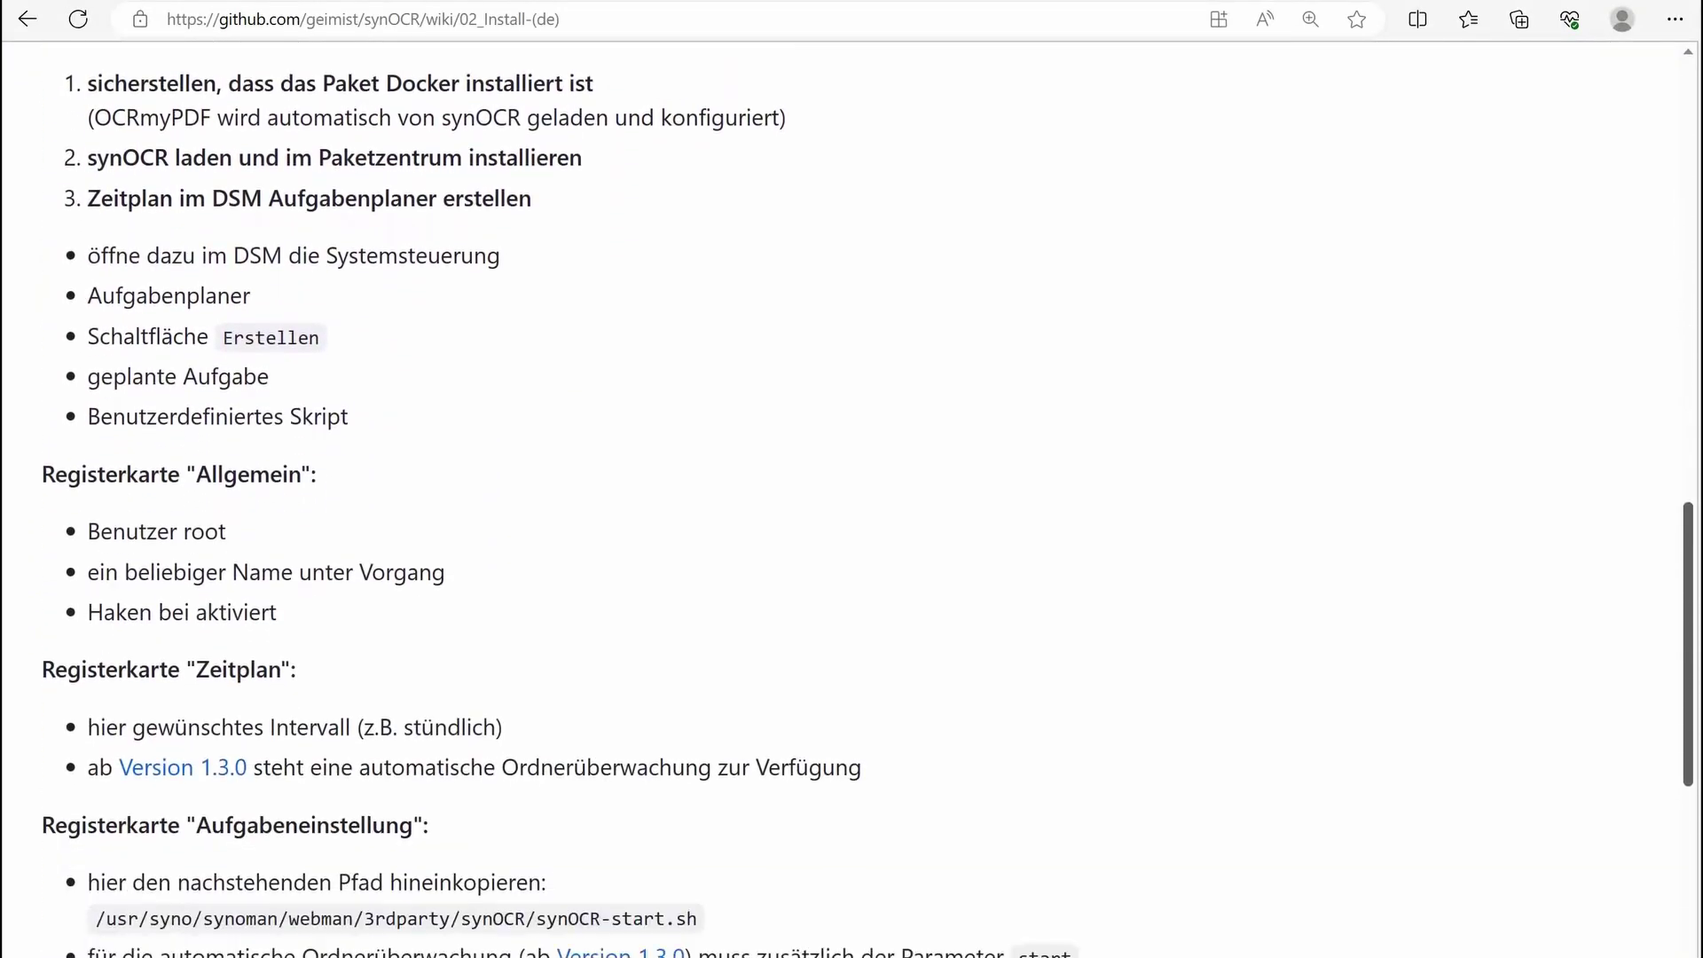
scroll(851, 506, down, 1)
scroll(852, 506, down, 1)
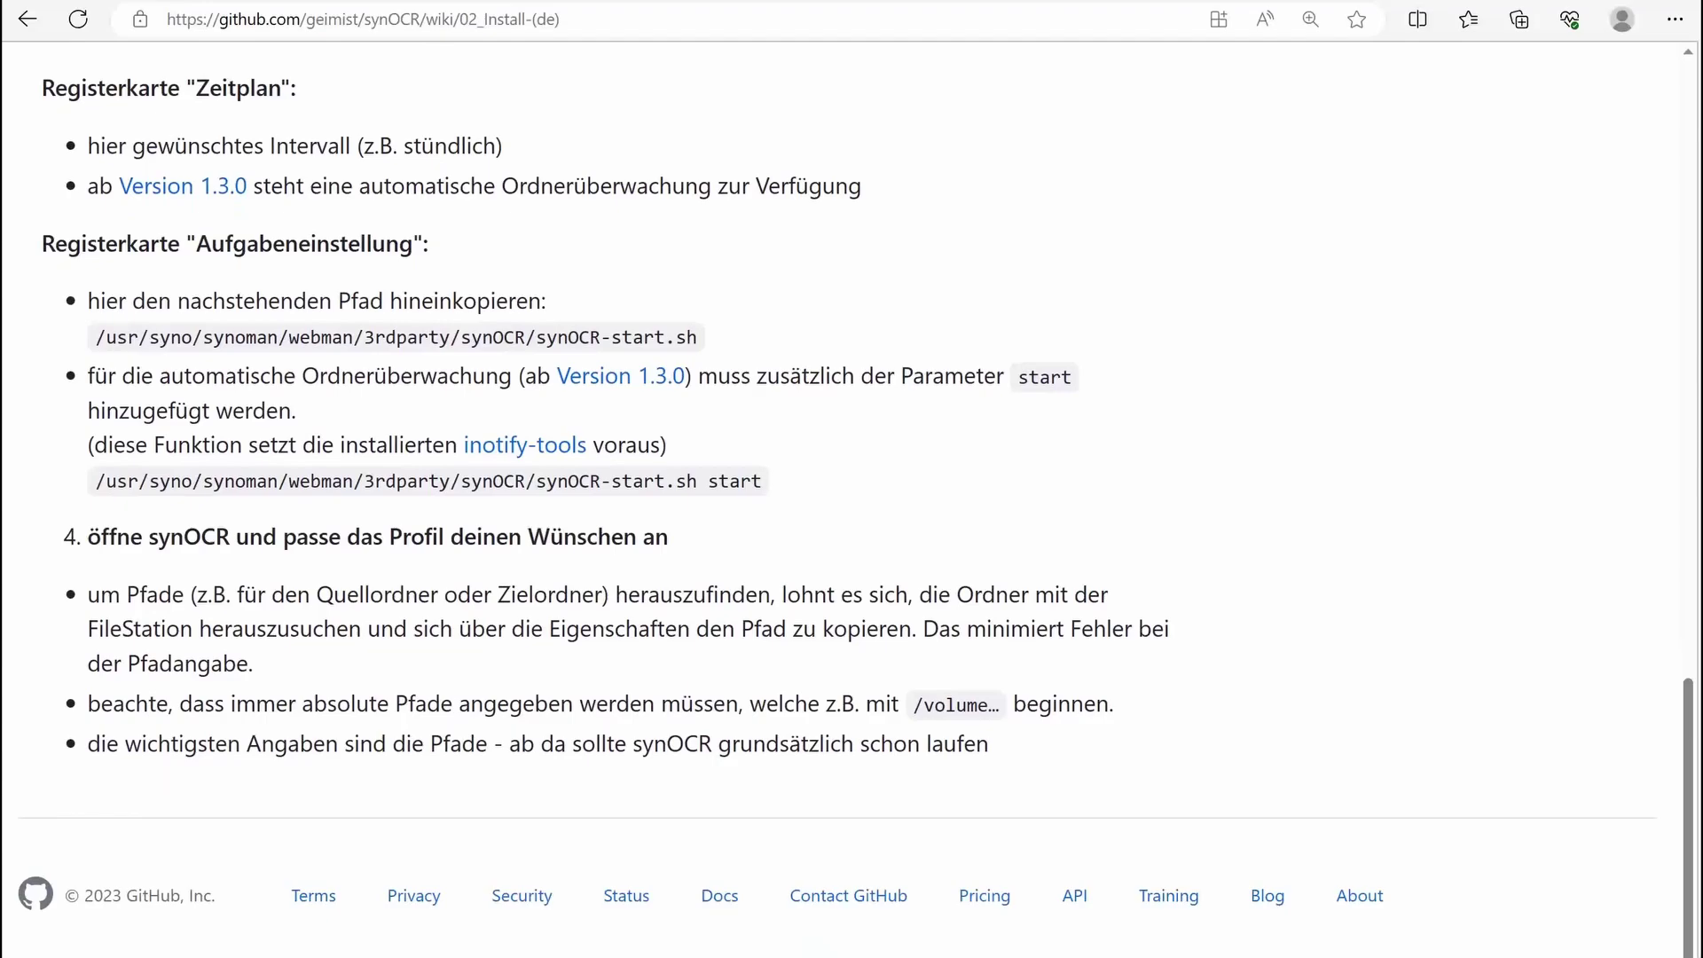
scroll(599, 507, down, 2)
scroll(599, 505, down, 4)
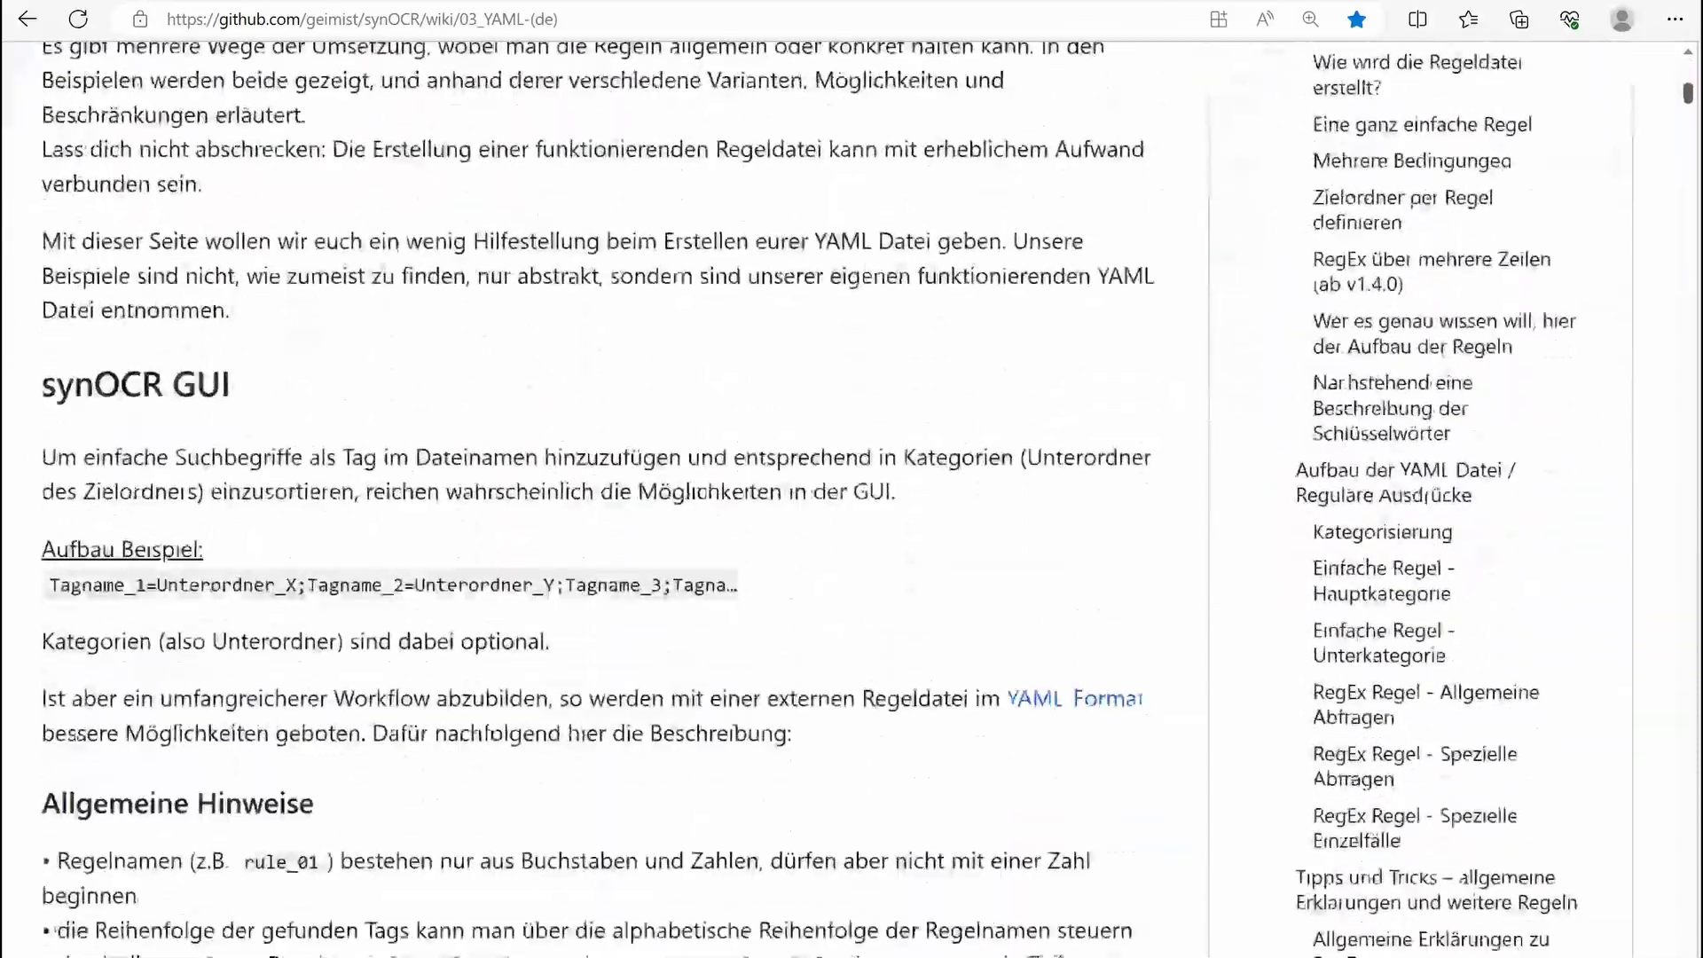
scroll(599, 506, down, 4)
scroll(600, 506, down, 5)
scroll(600, 506, down, 3)
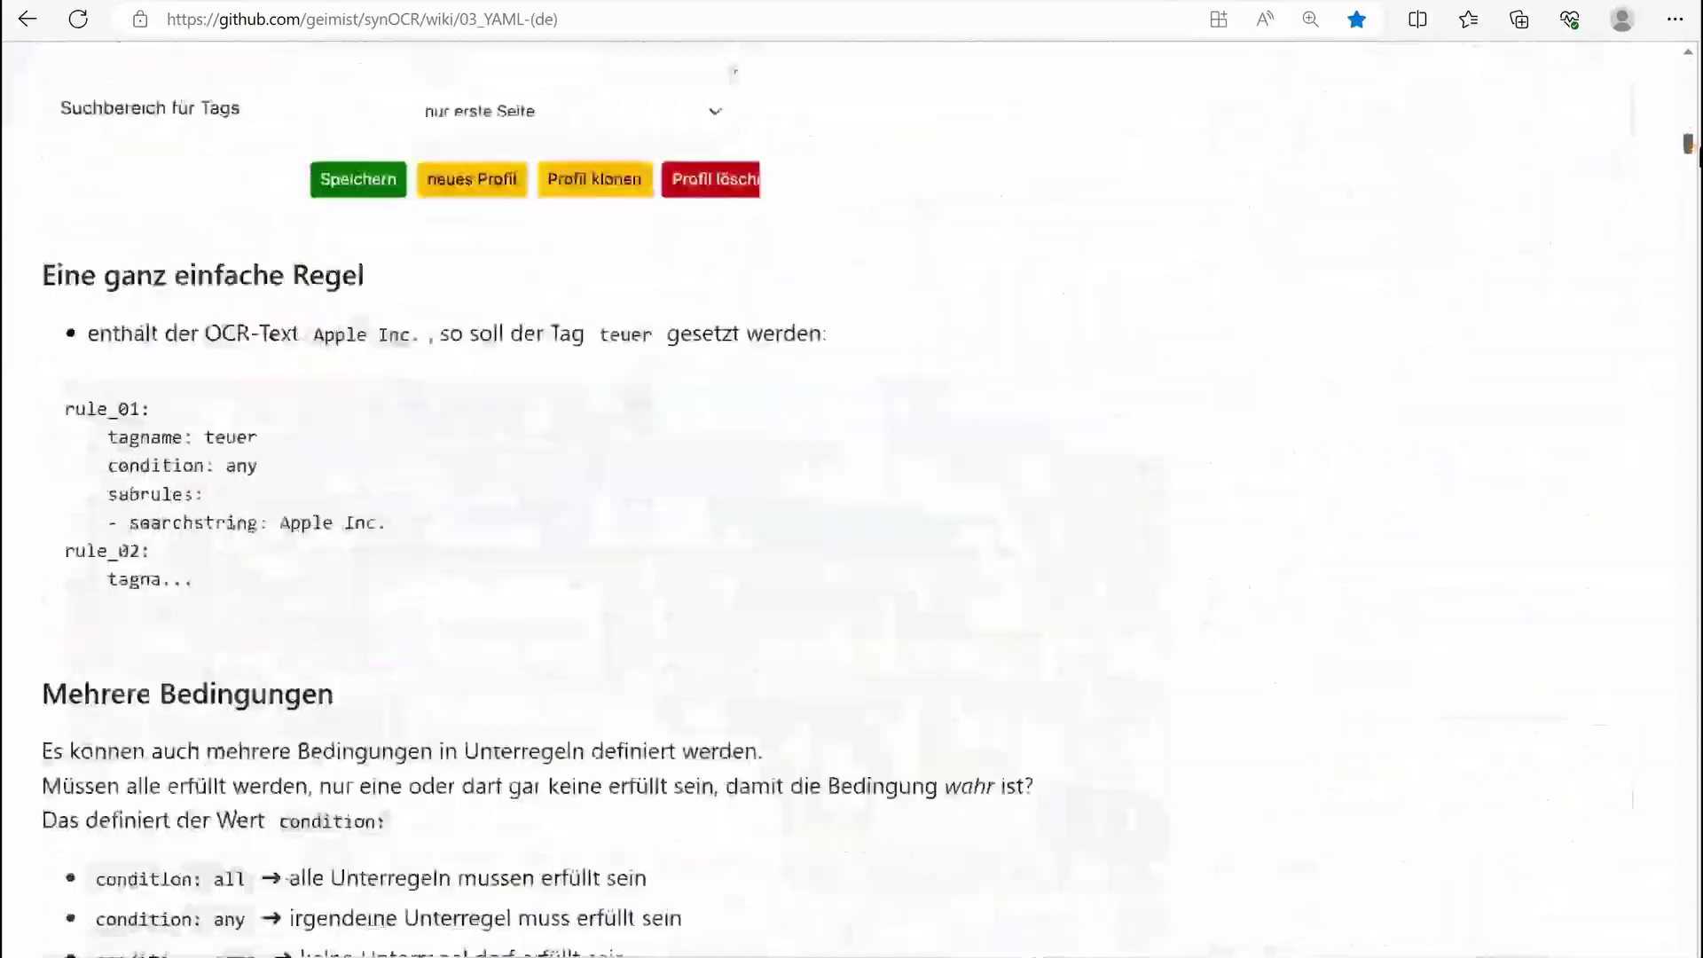
drag(1693, 149, 1694, 220)
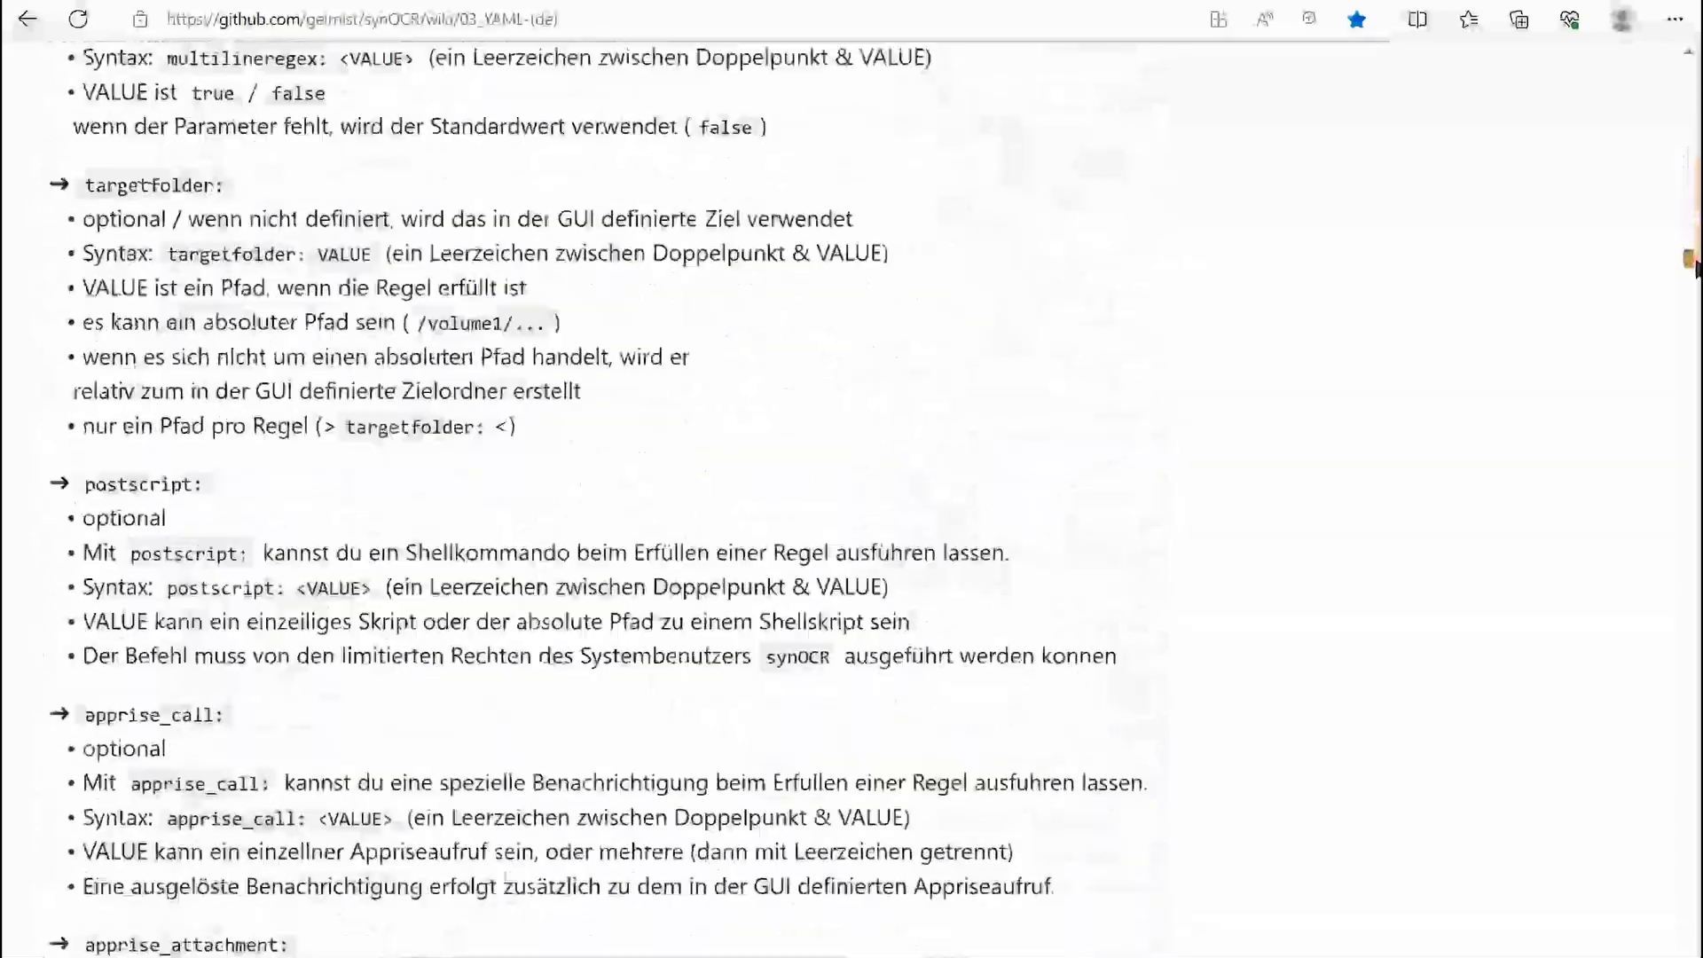
scroll(853, 479, down, 3)
scroll(851, 480, down, 3)
scroll(852, 480, down, 3)
scroll(853, 479, down, 3)
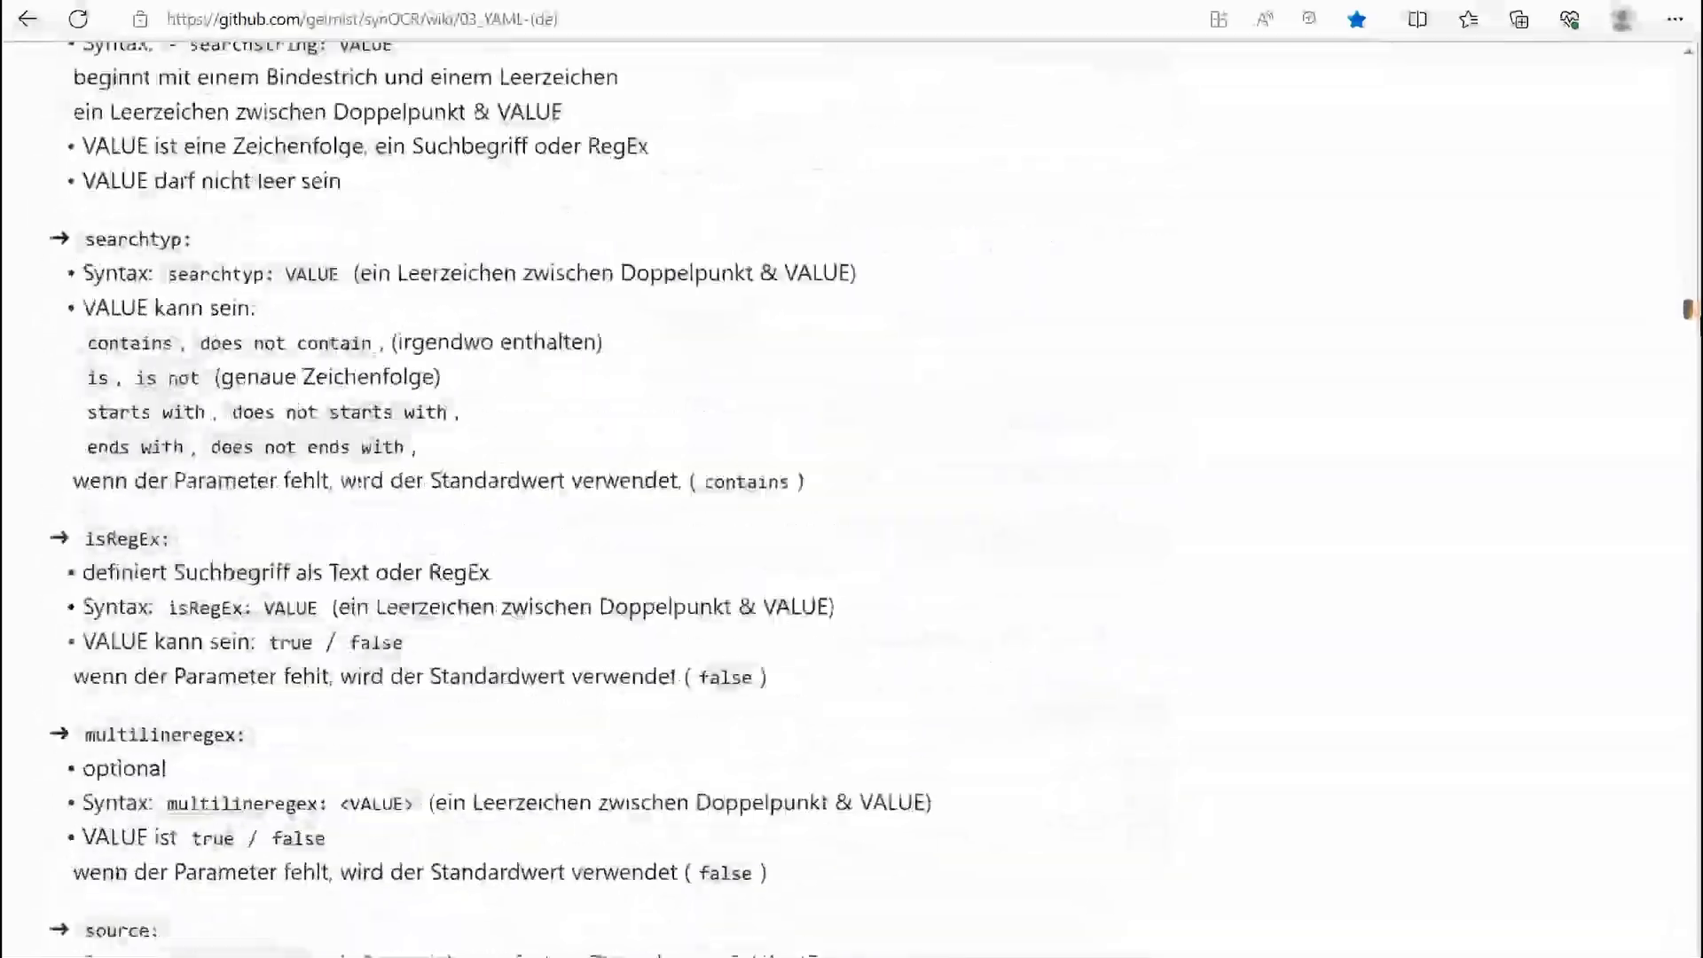
scroll(852, 479, down, 4)
scroll(852, 480, down, 5)
scroll(851, 479, down, 5)
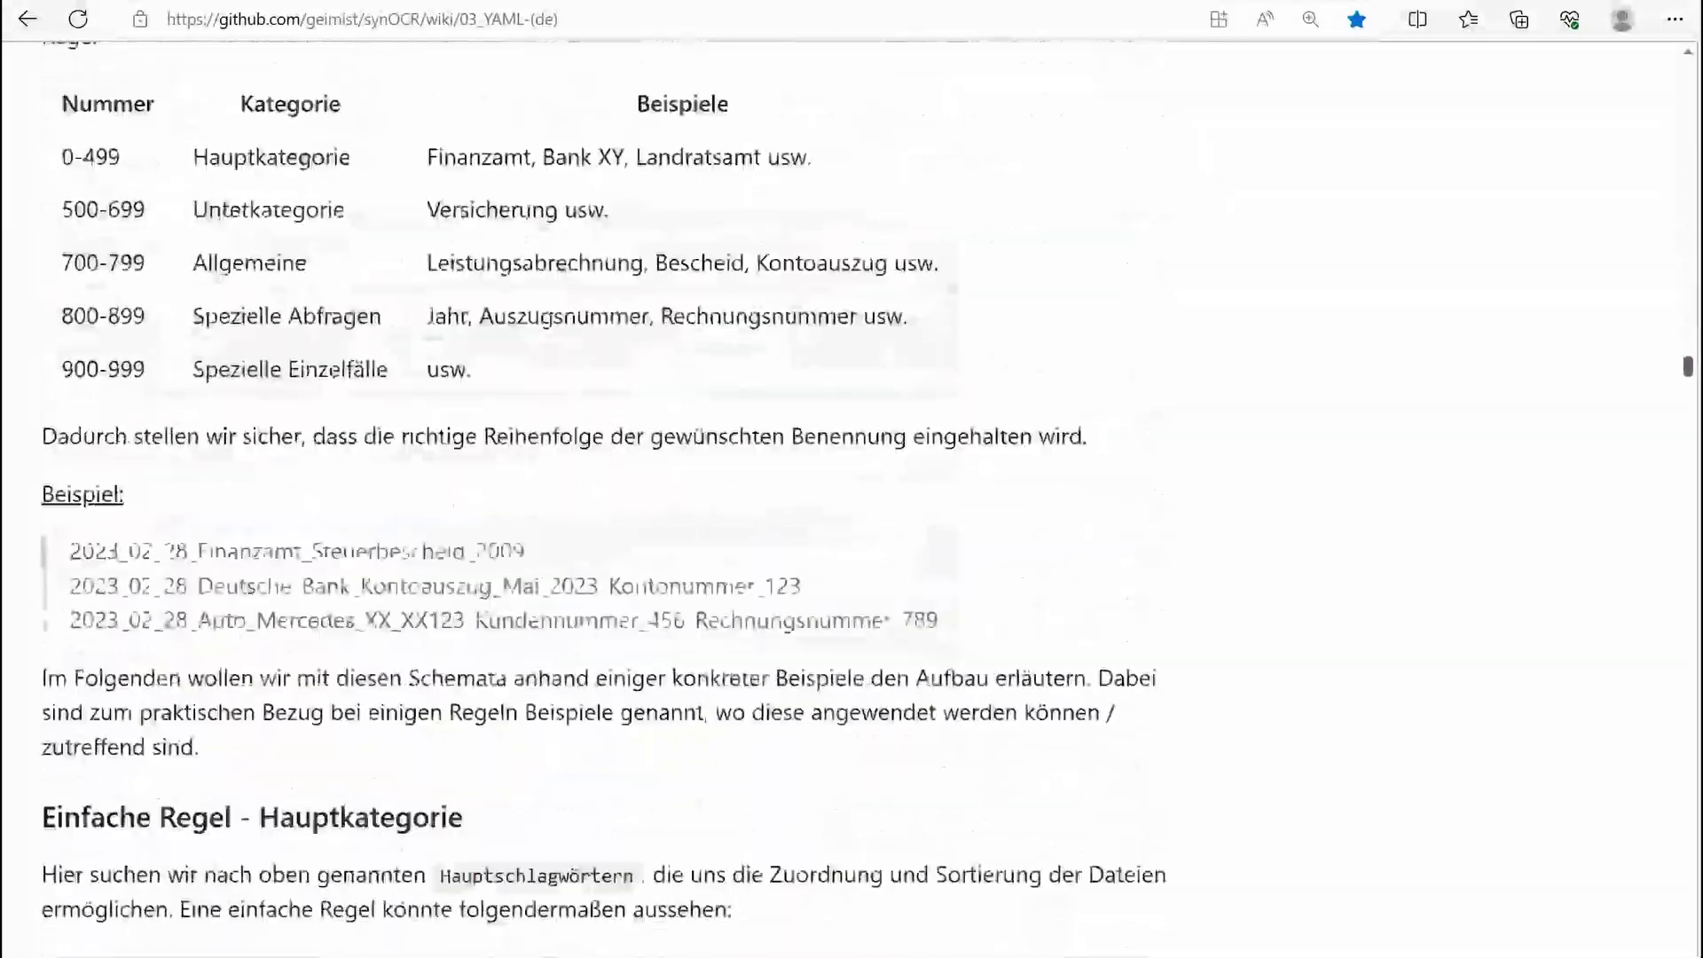
scroll(852, 480, down, 4)
scroll(852, 479, down, 6)
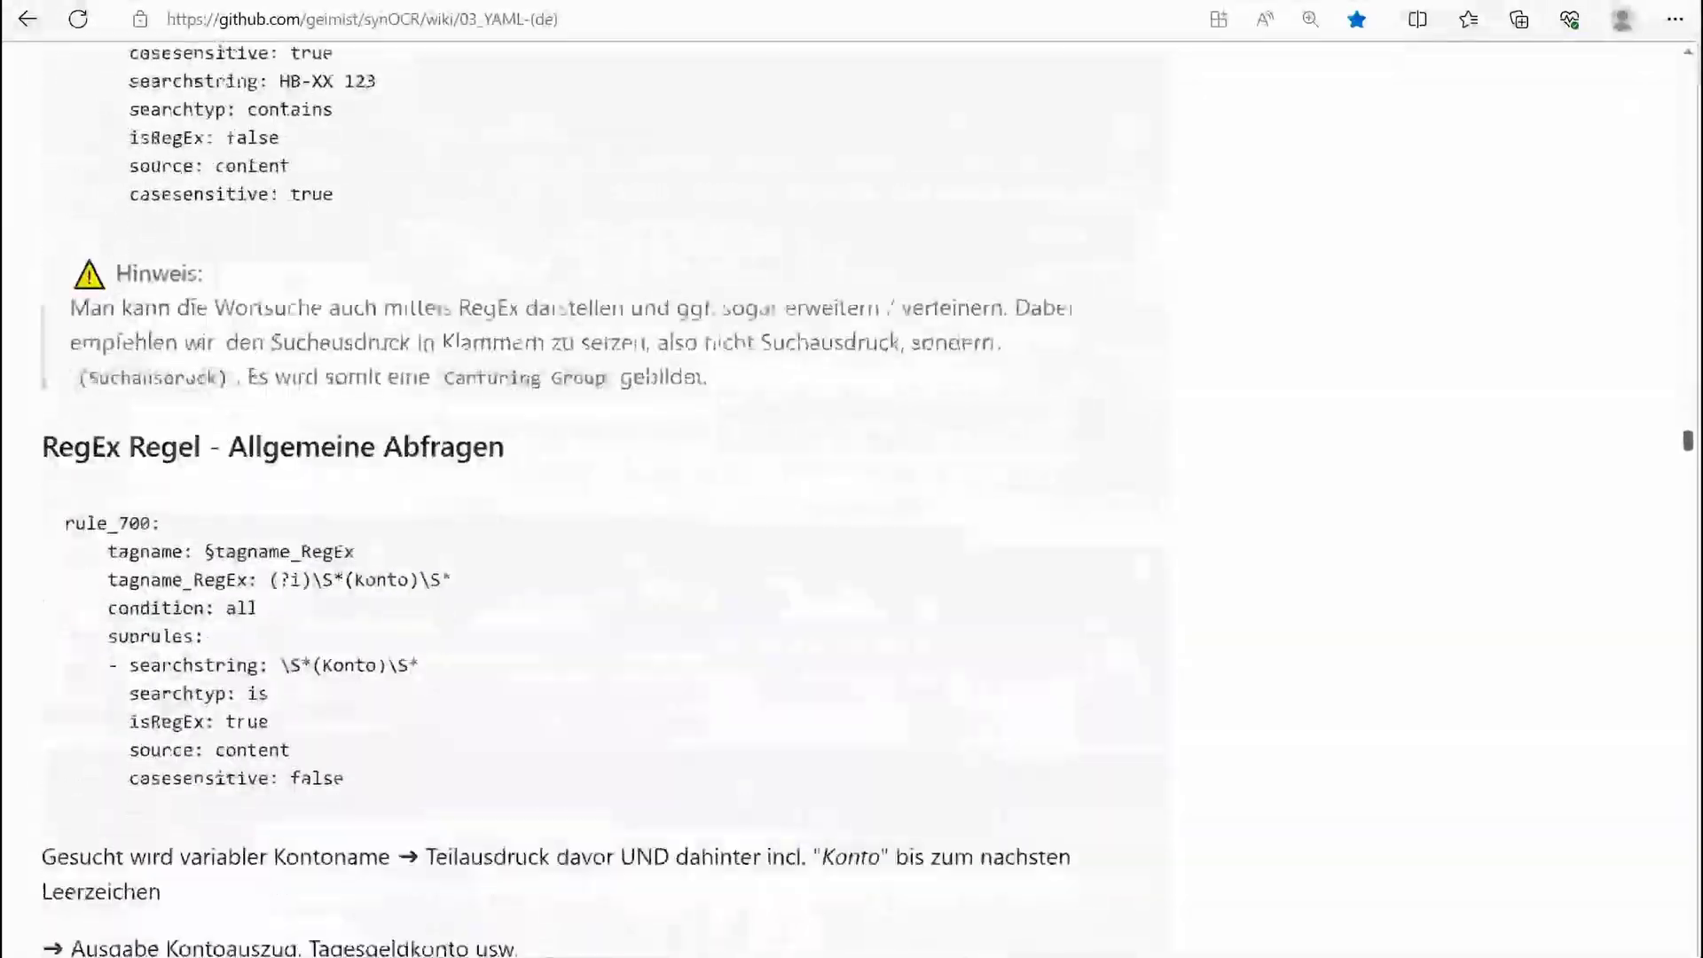
scroll(852, 479, down, 5)
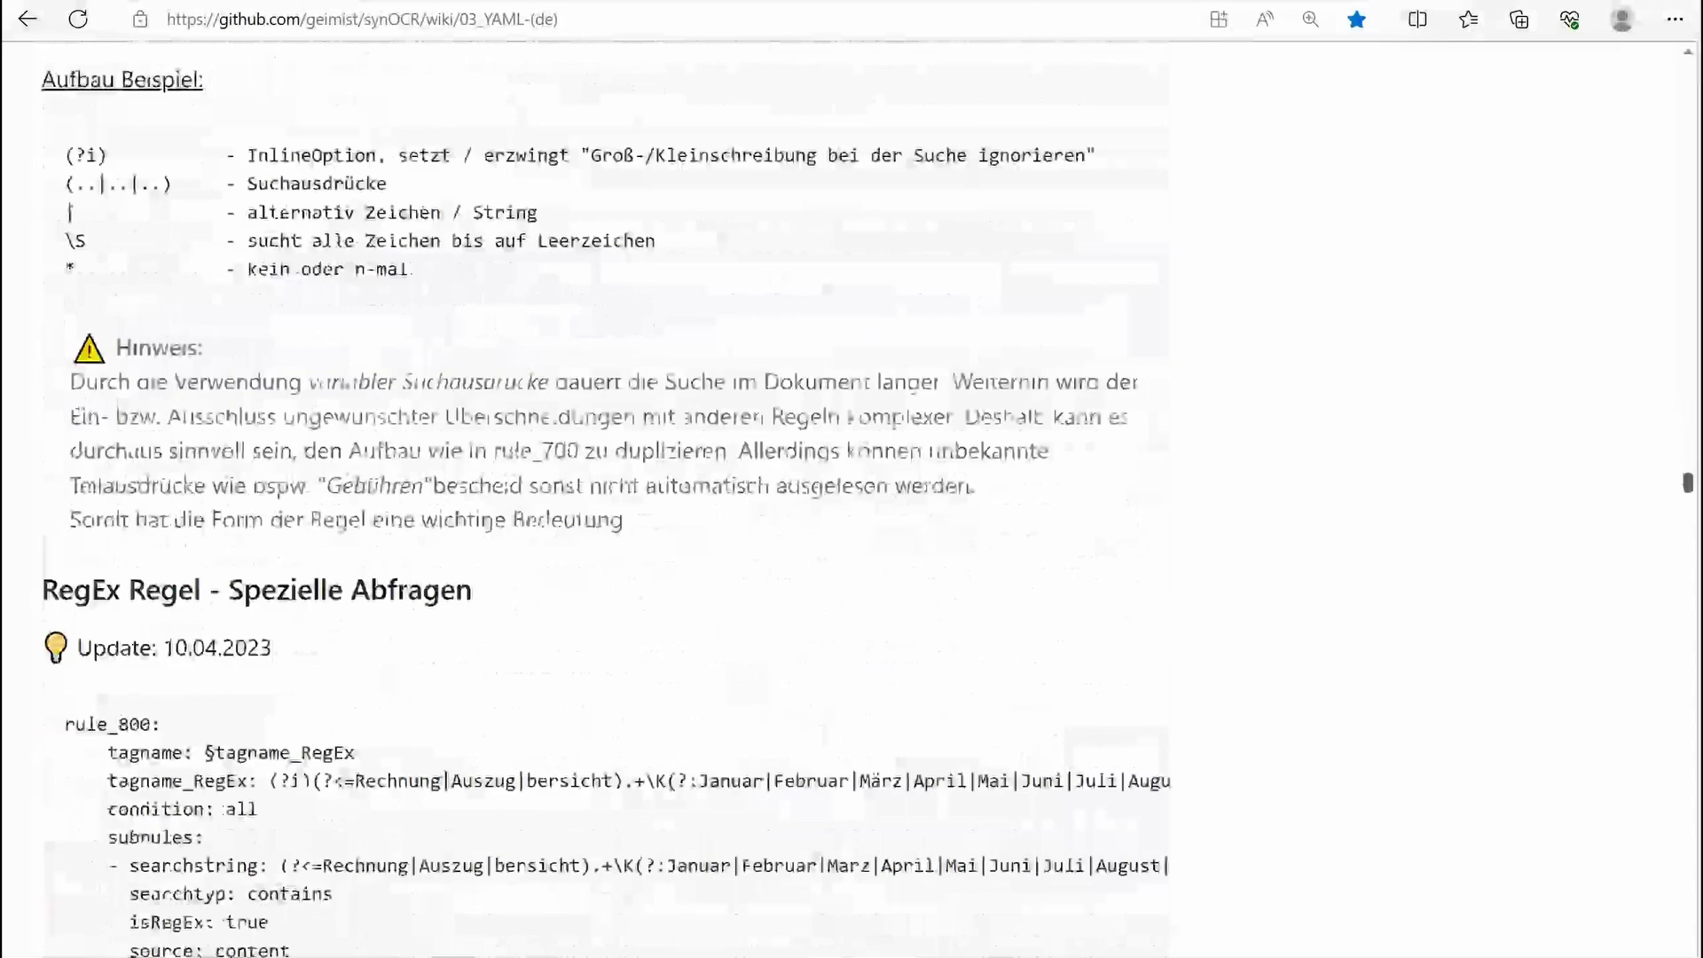
scroll(853, 479, down, 5)
scroll(852, 479, down, 5)
scroll(852, 480, down, 4)
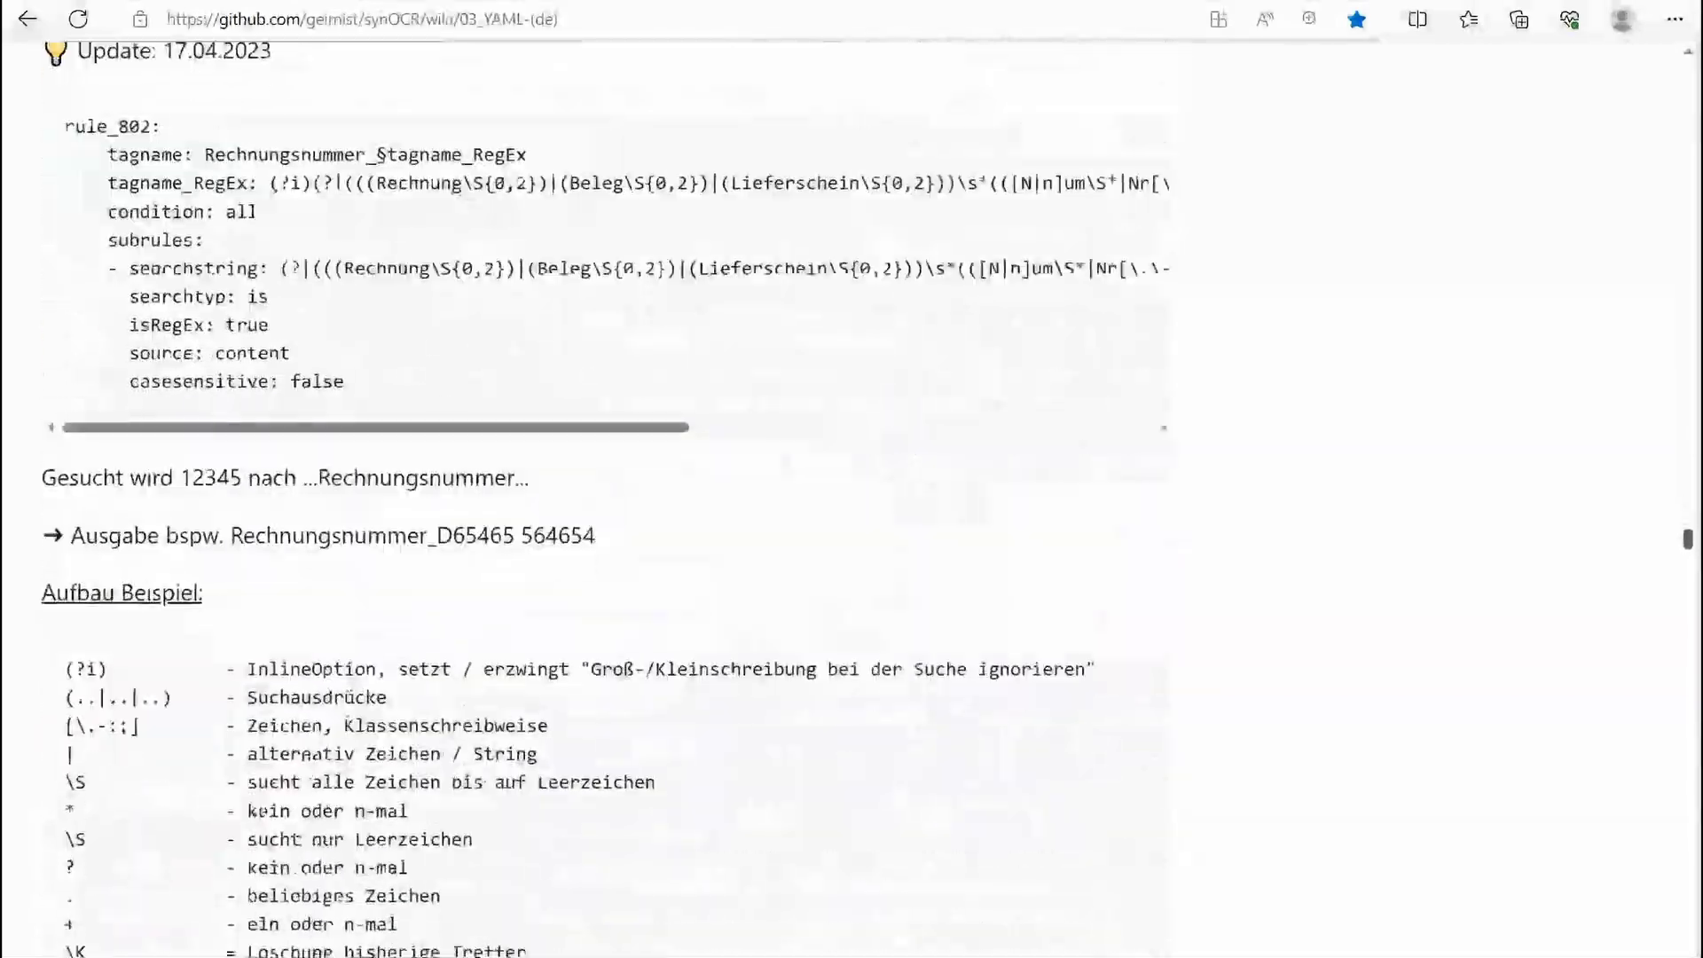
scroll(853, 479, down, 5)
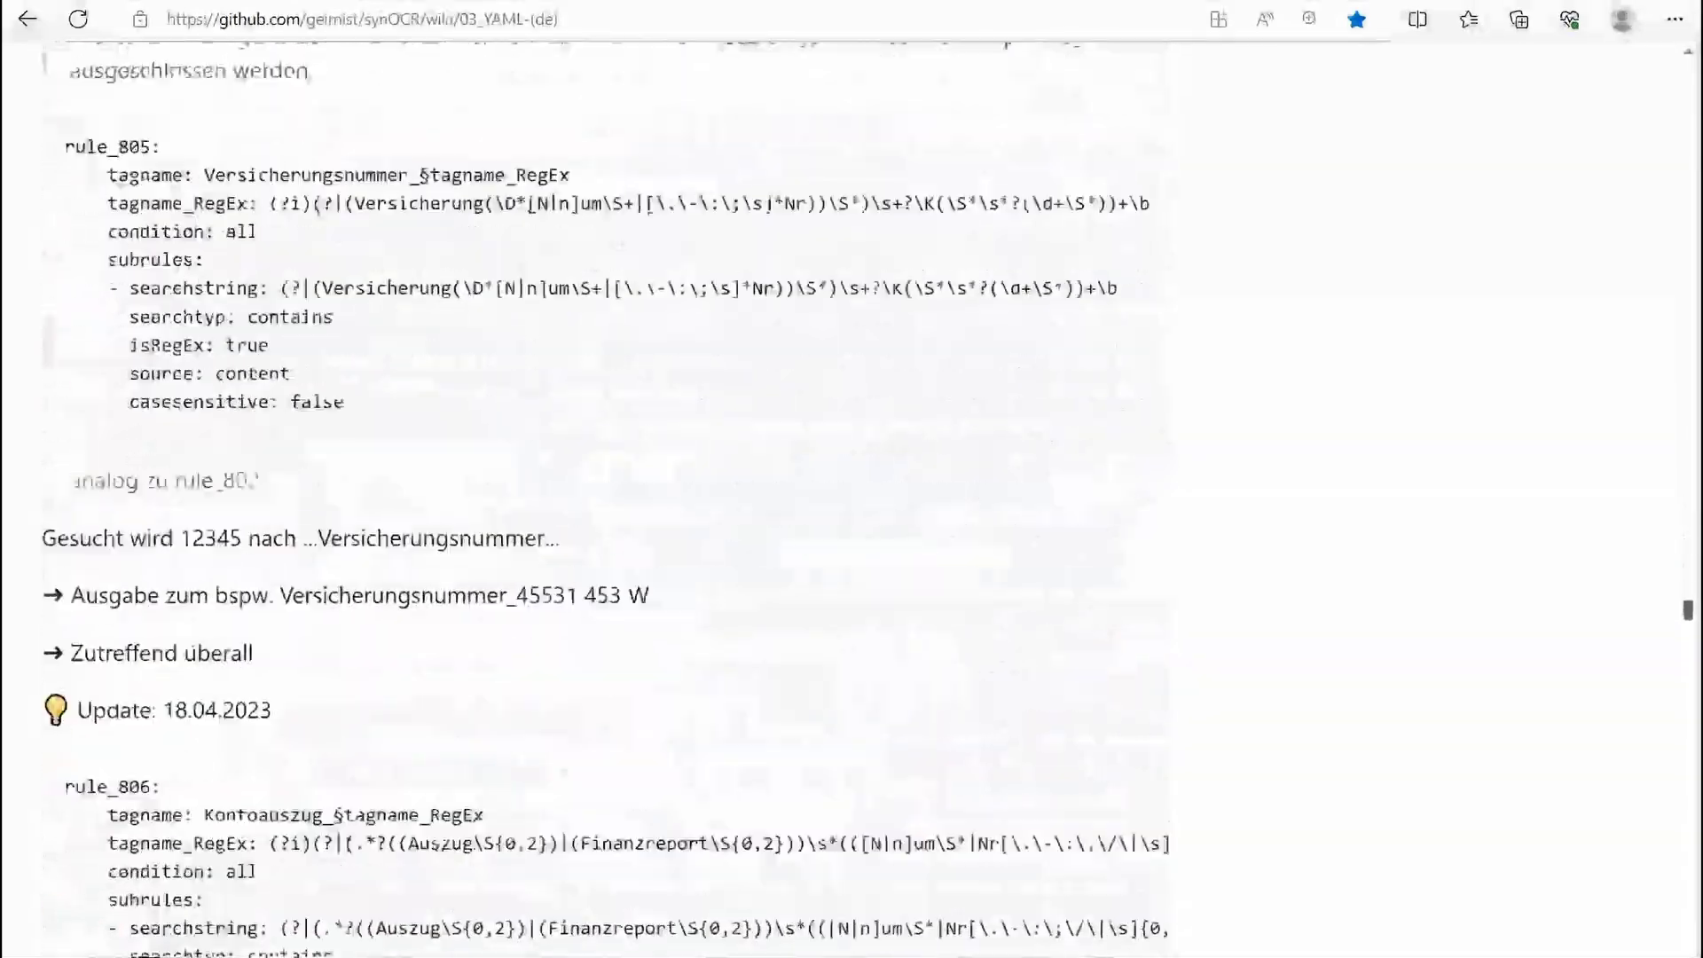
scroll(851, 479, down, 5)
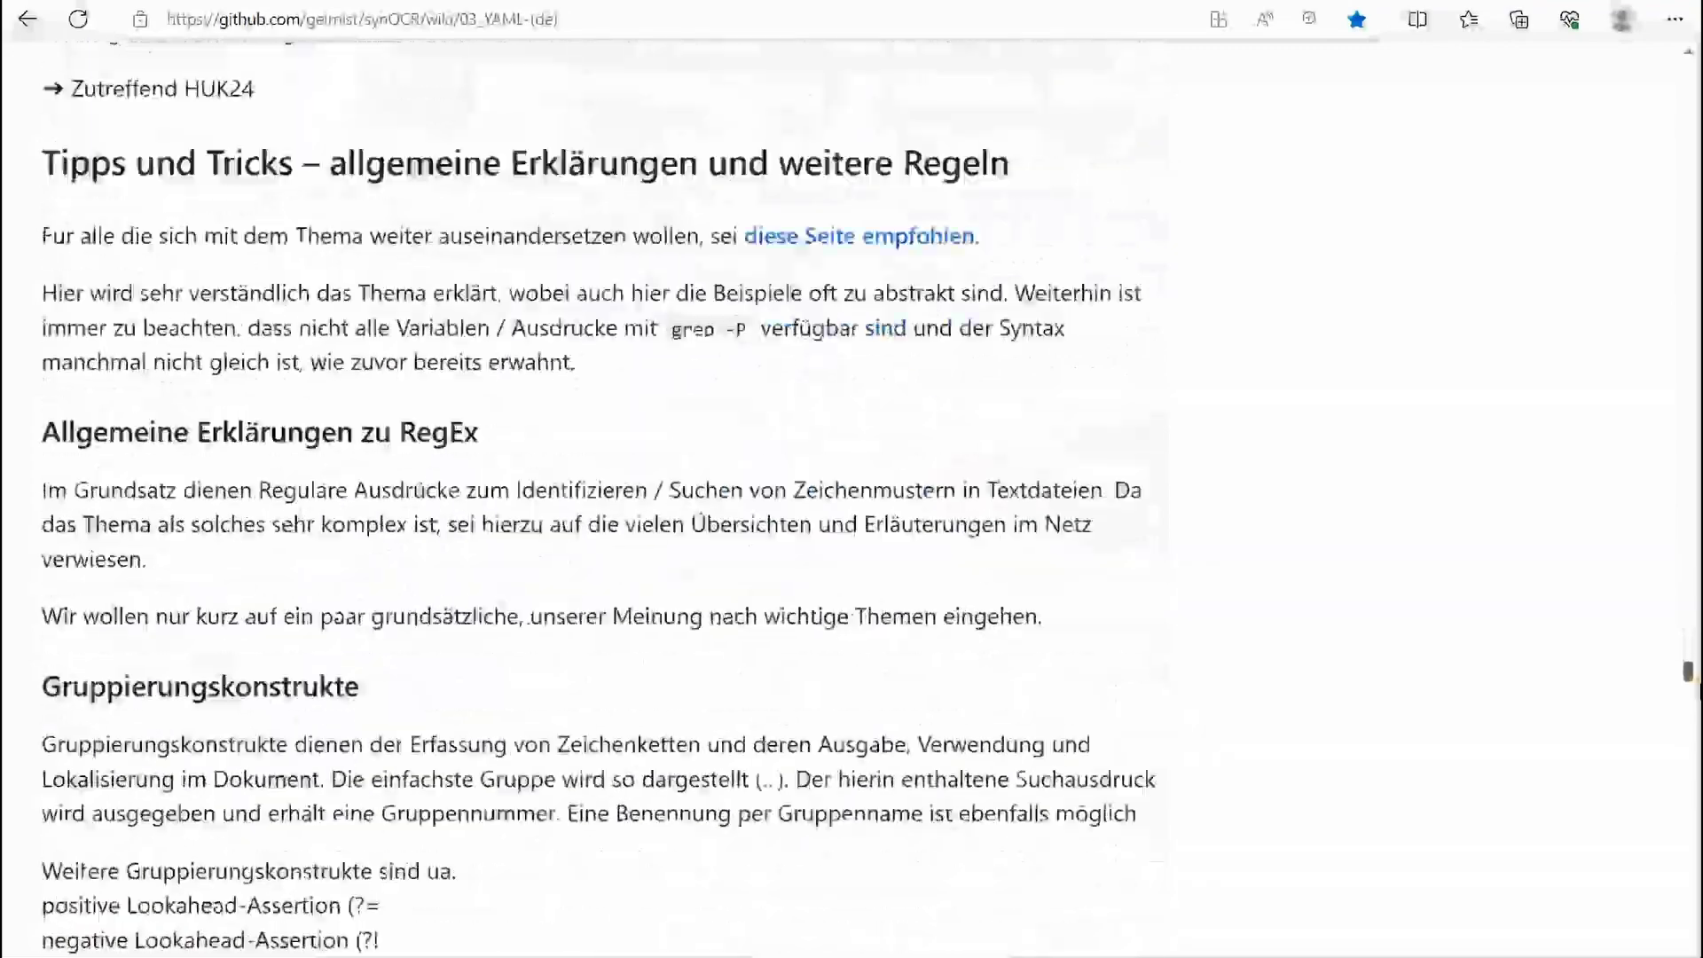
scroll(852, 479, down, 5)
scroll(852, 480, down, 5)
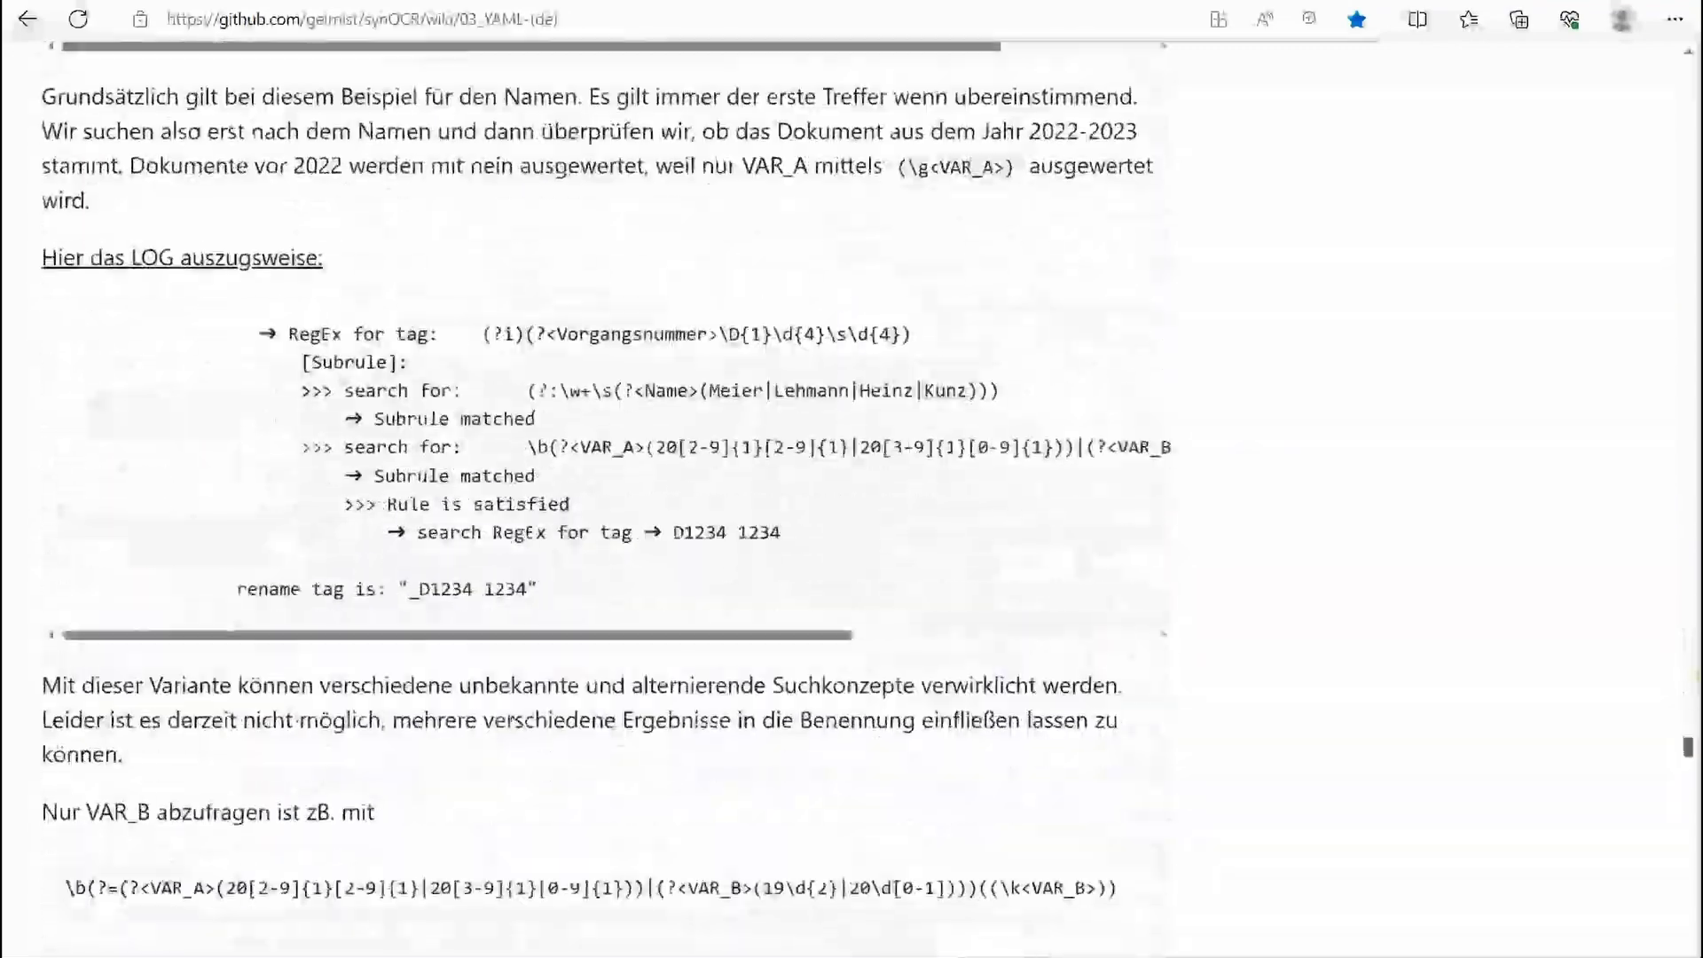
scroll(852, 480, down, 5)
scroll(853, 480, down, 5)
scroll(852, 479, down, 5)
scroll(851, 479, down, 5)
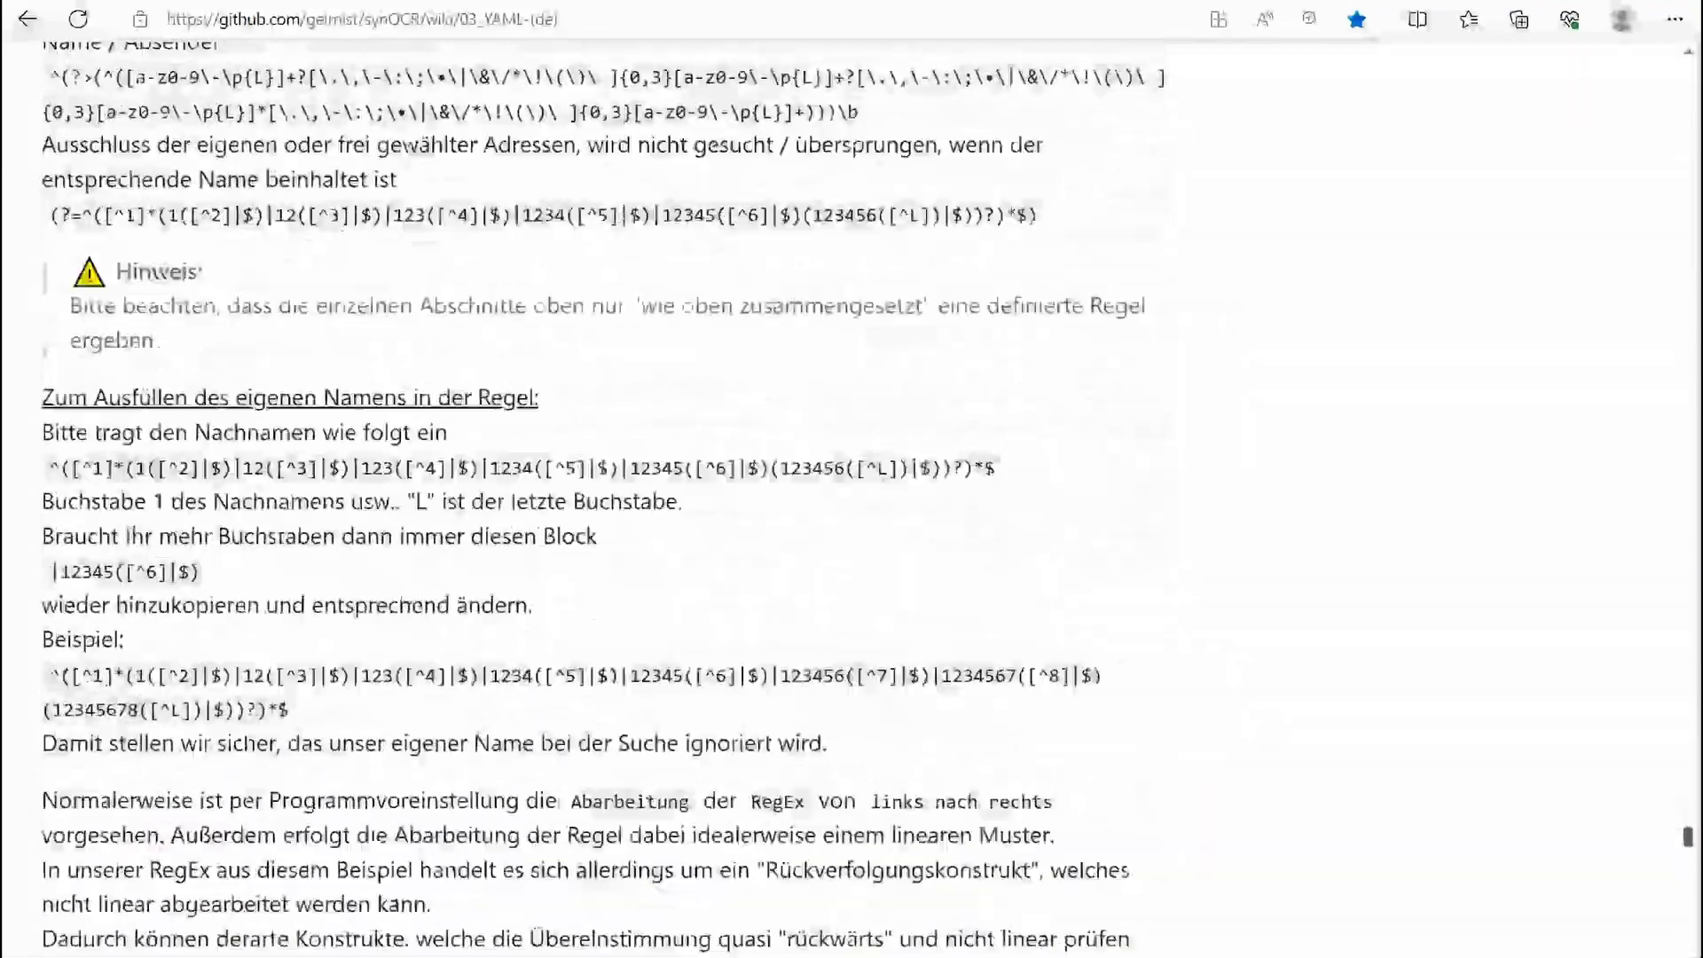
scroll(852, 479, down, 5)
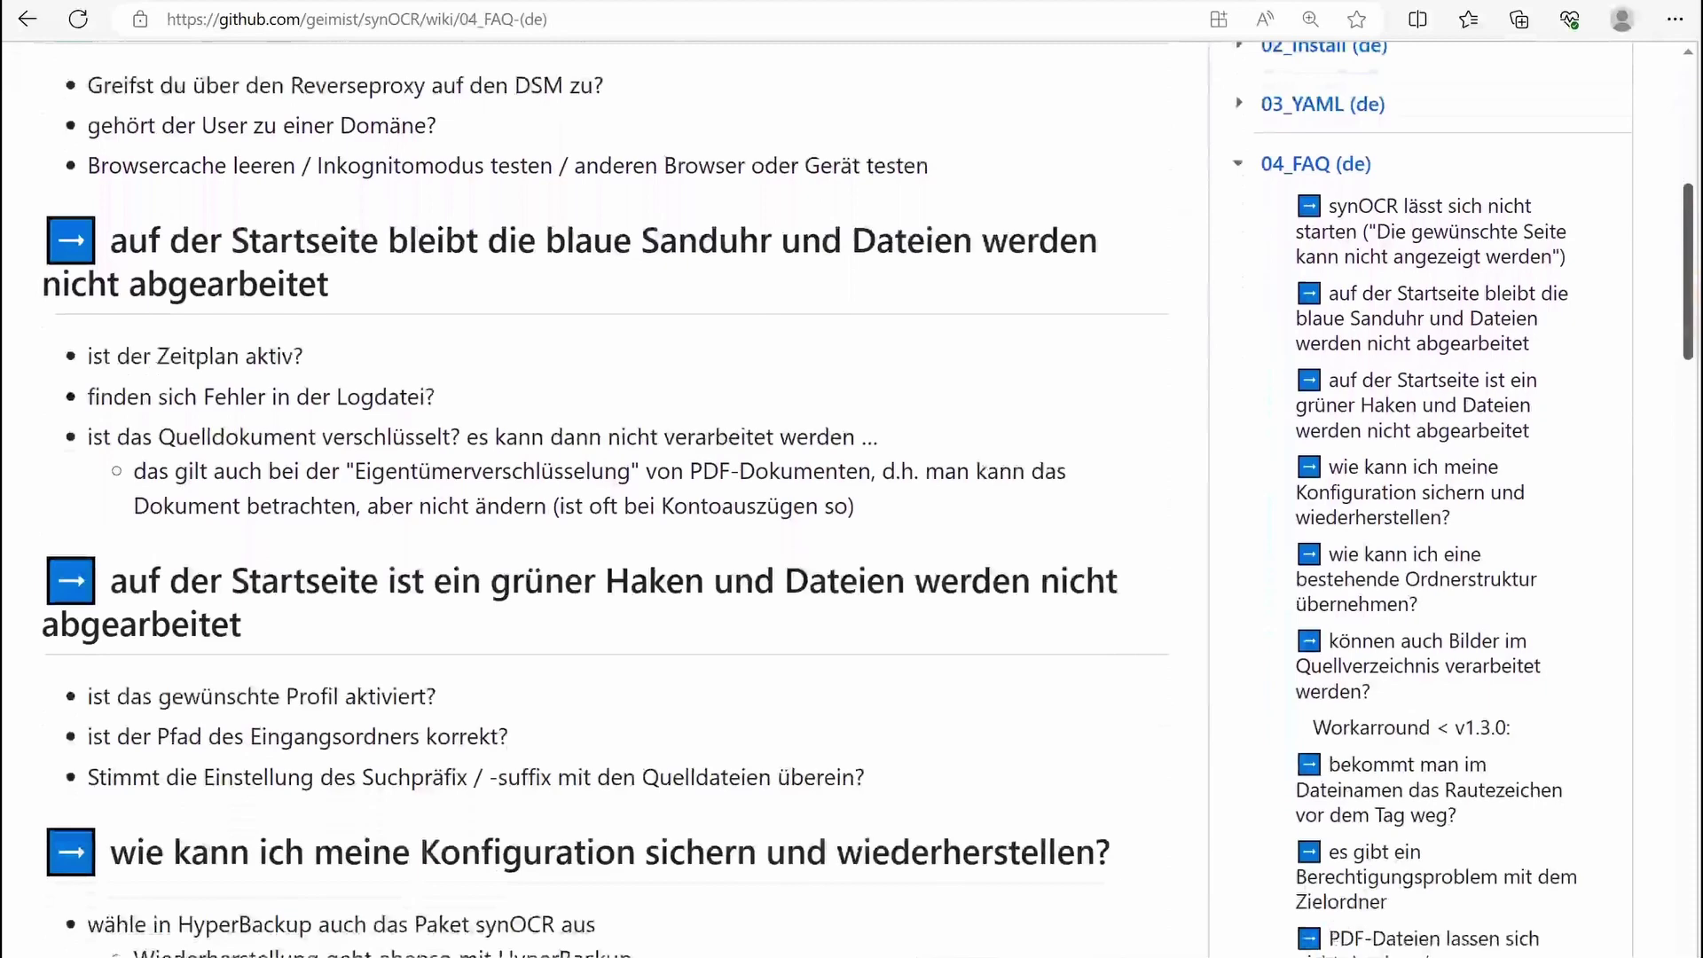
scroll(852, 479, down, 2)
scroll(853, 479, down, 1)
scroll(852, 479, down, 1)
scroll(853, 480, down, 2)
scroll(852, 479, down, 2)
scroll(852, 480, down, 1)
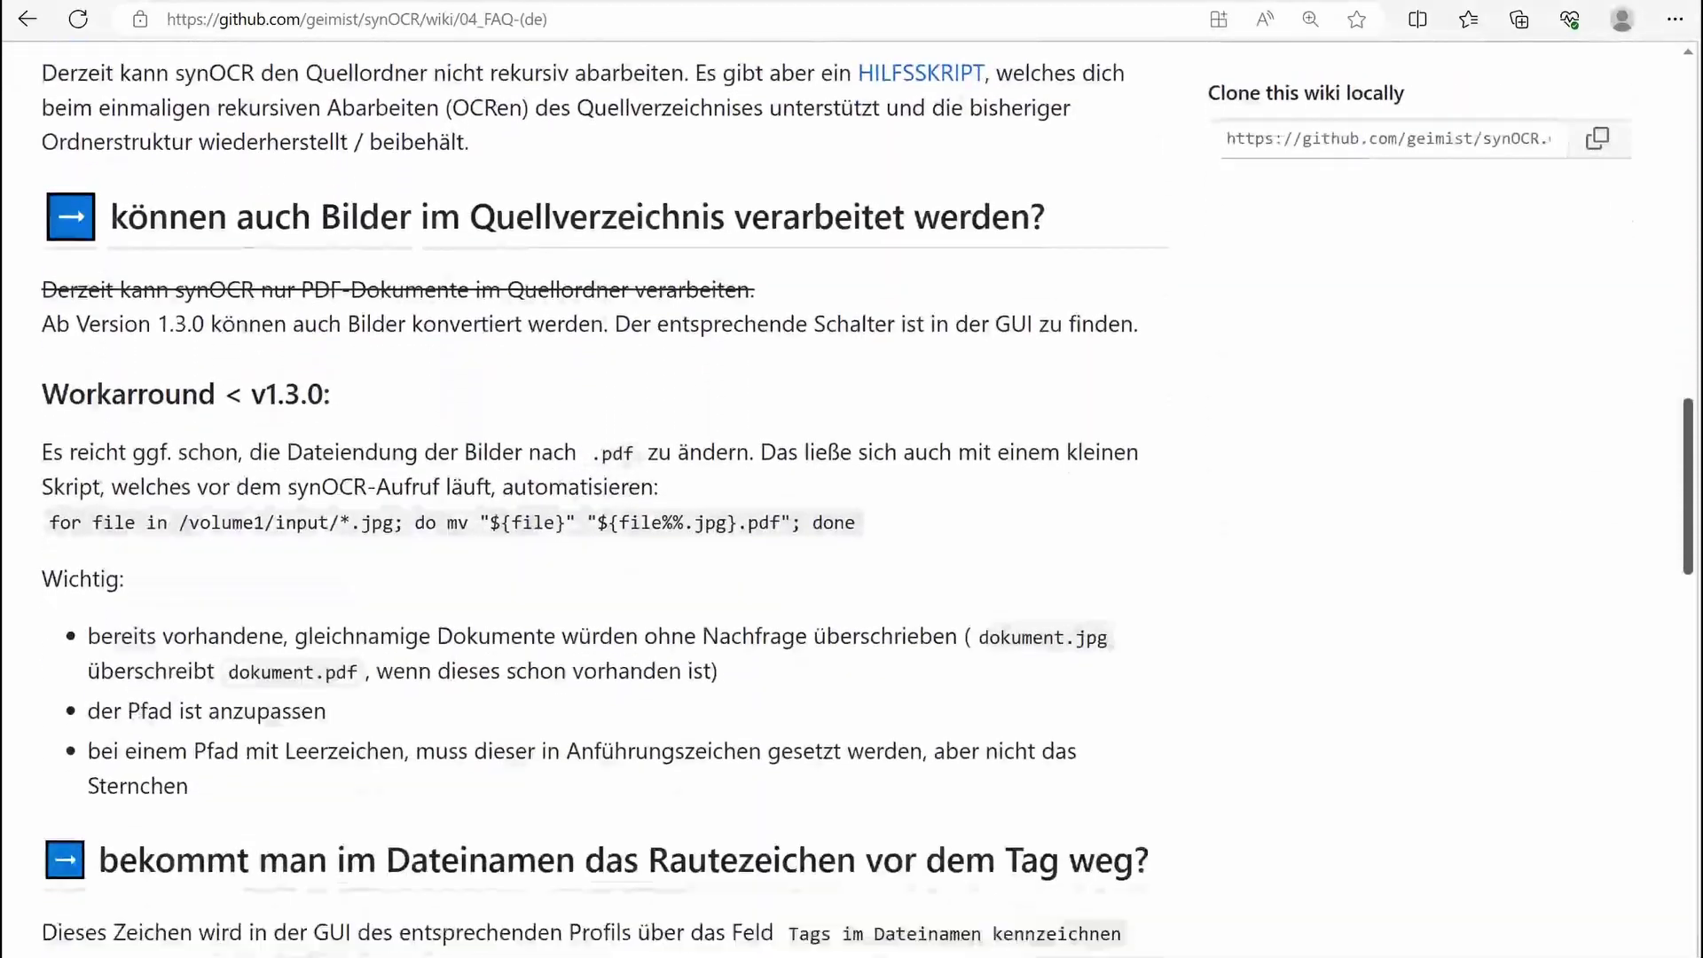
scroll(853, 480, down, 3)
scroll(852, 480, down, 1)
scroll(852, 479, down, 2)
scroll(852, 480, down, 2)
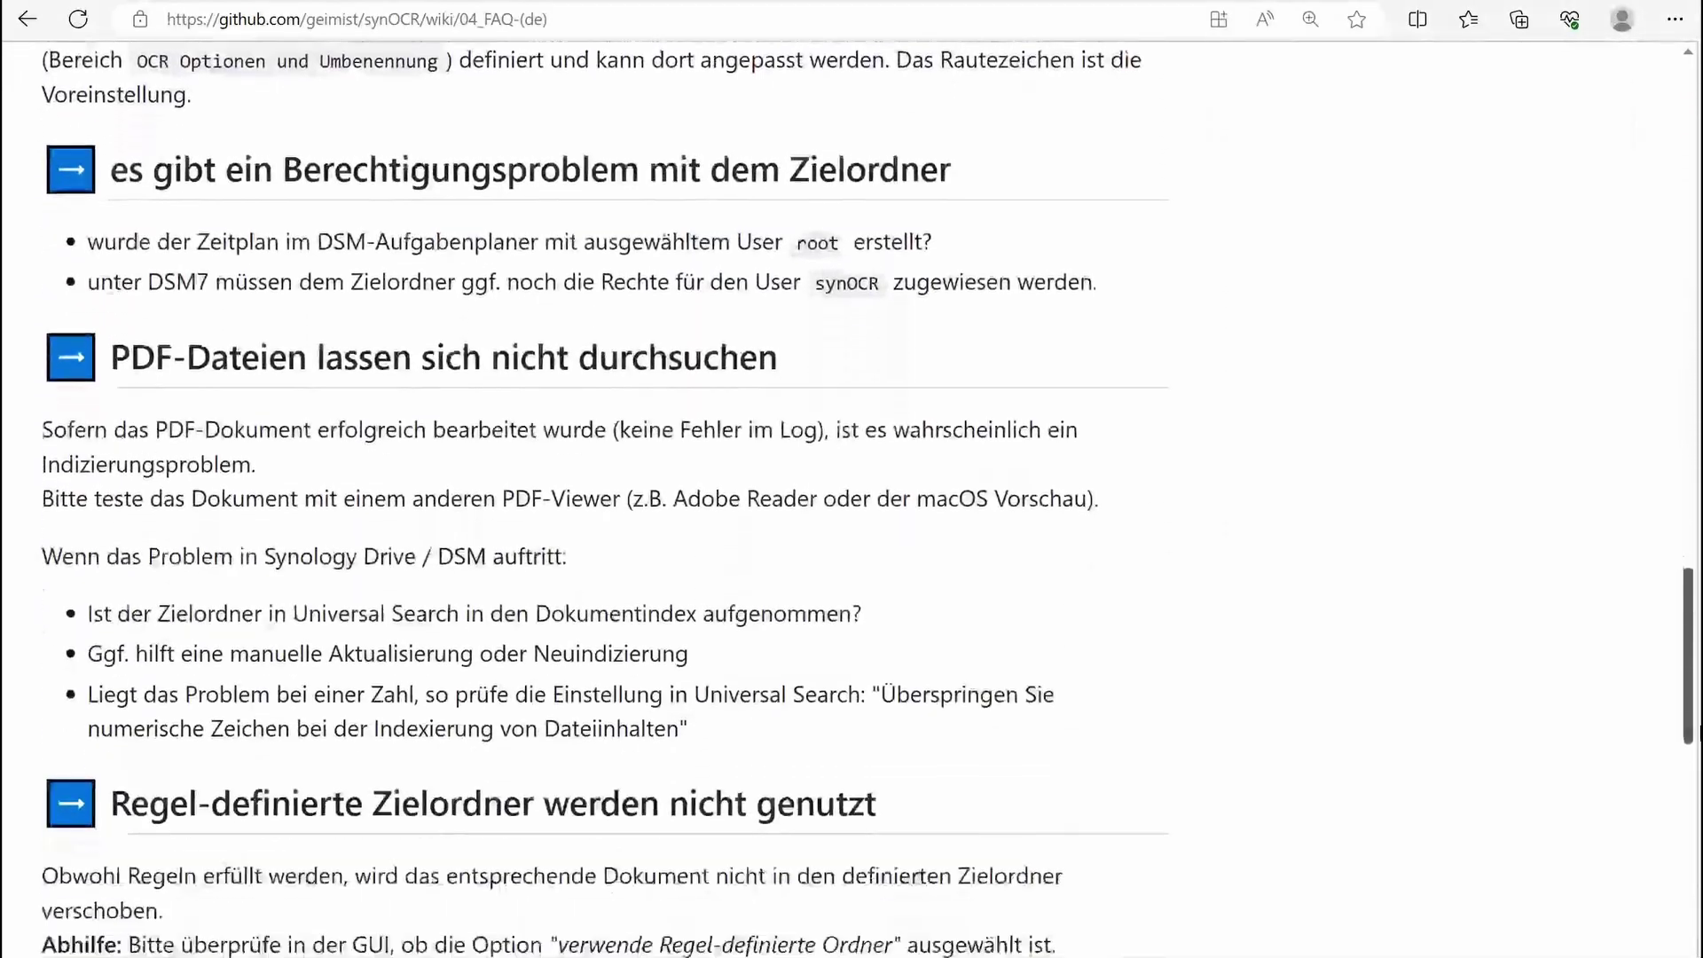
scroll(851, 479, down, 2)
scroll(852, 479, down, 1)
scroll(852, 480, down, 3)
scroll(852, 479, down, 3)
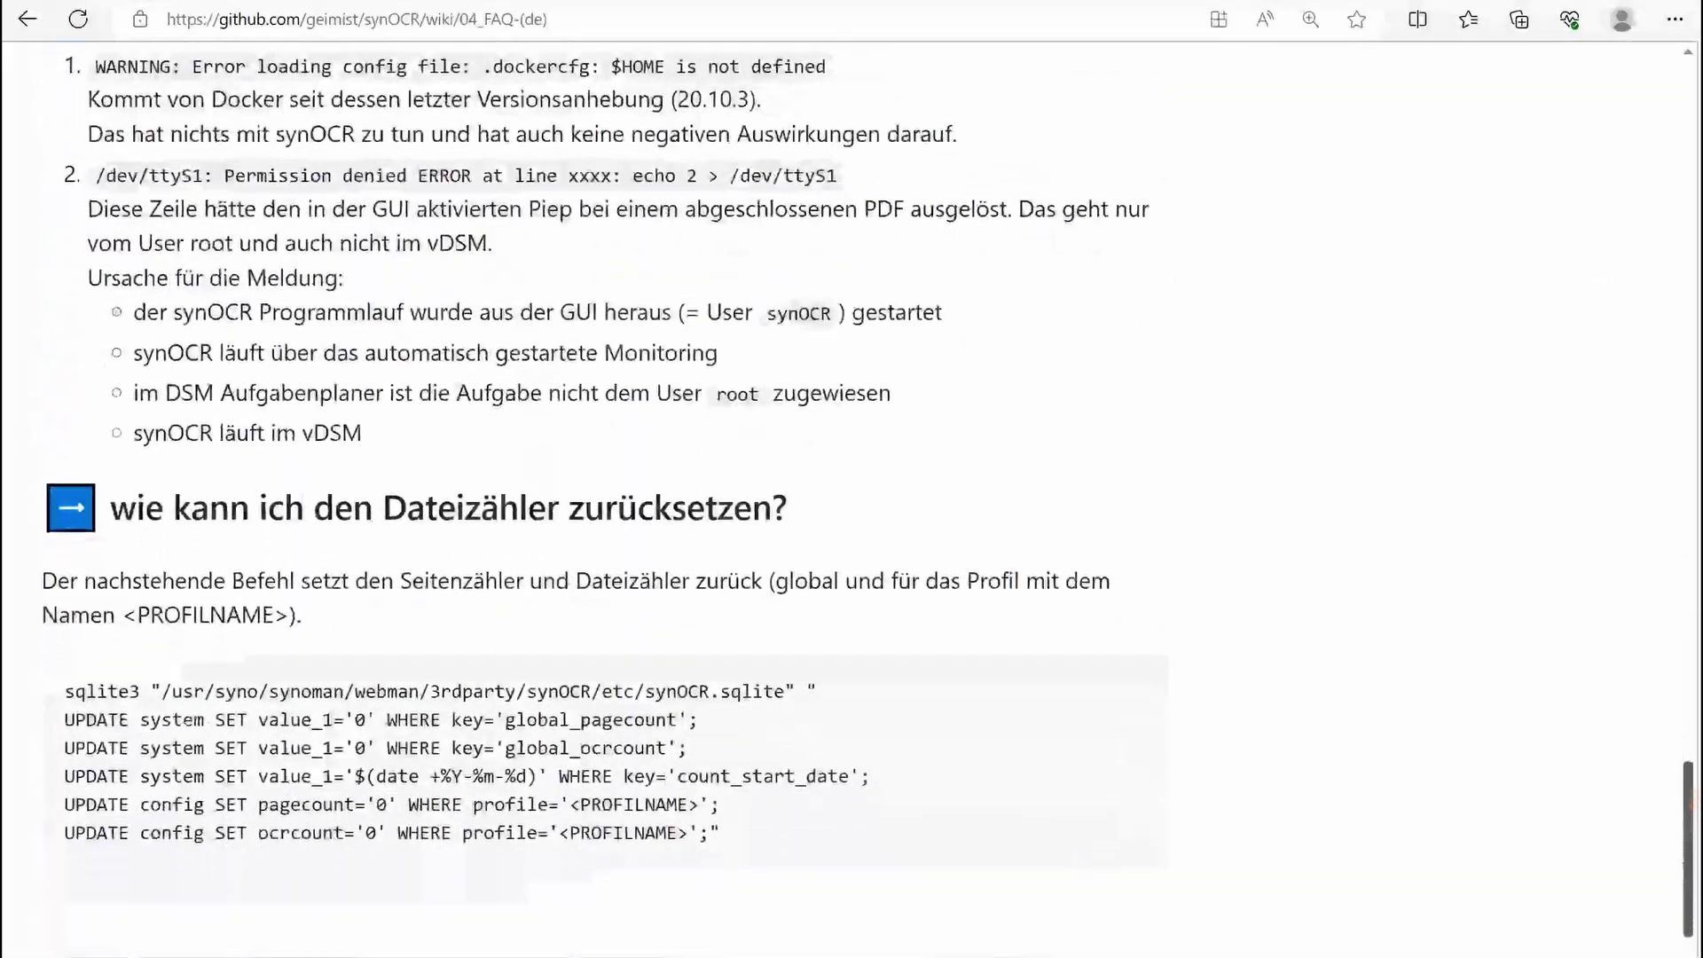